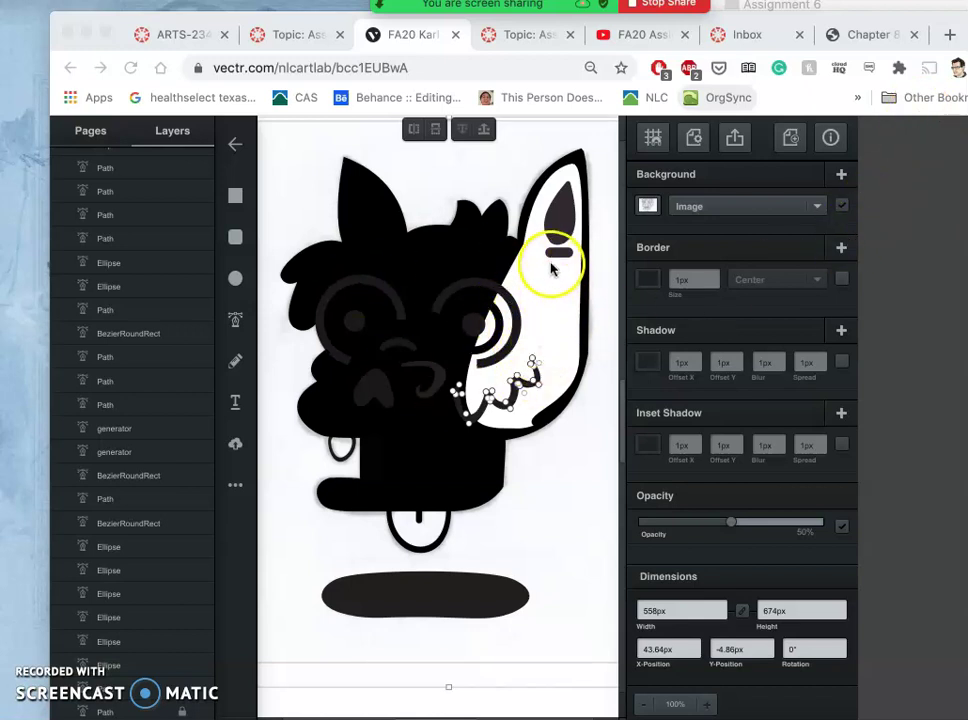
Open the white ear-and-cheek shape of the character for node editing.
left_click(557, 323)
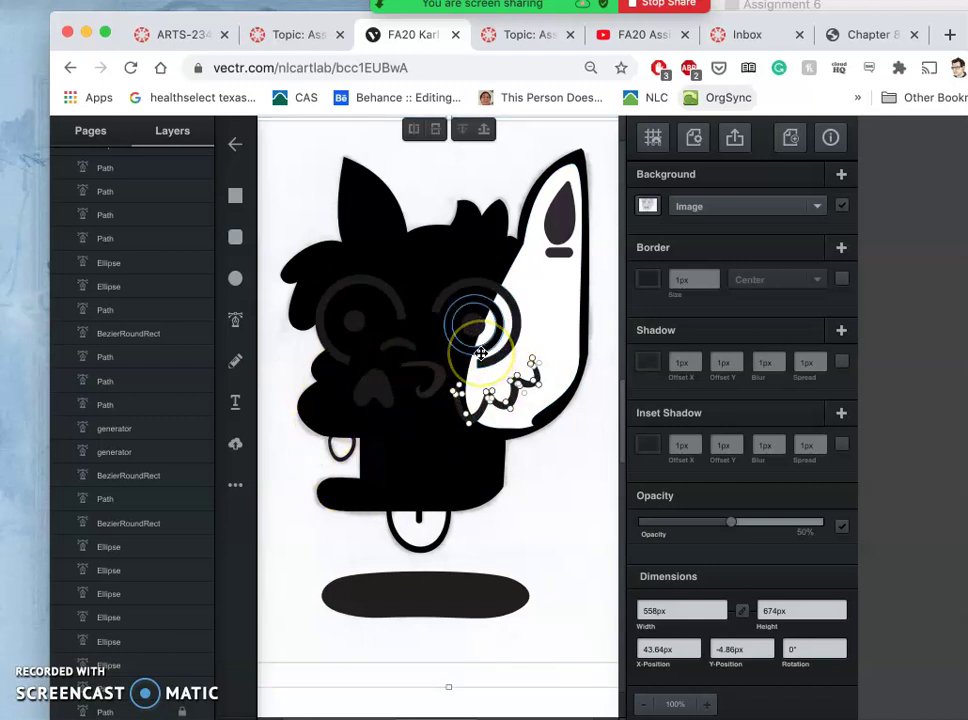
key("super+plus")
key("super+plus")
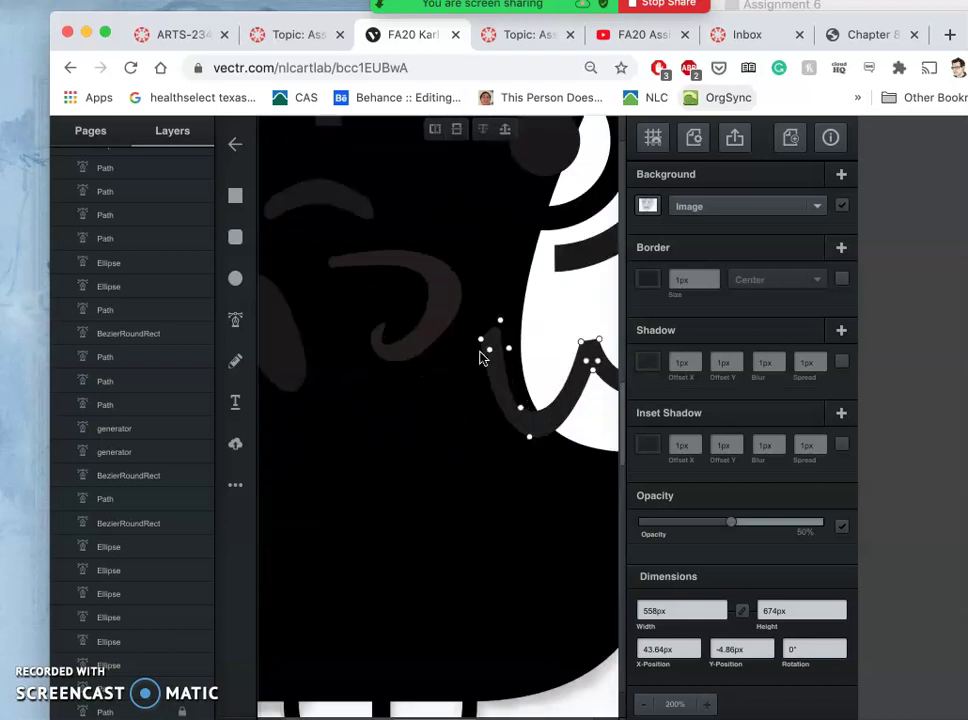
scroll(481, 357, "down", 2)
left_click_drag(540, 378, 558, 348)
left_click(551, 419)
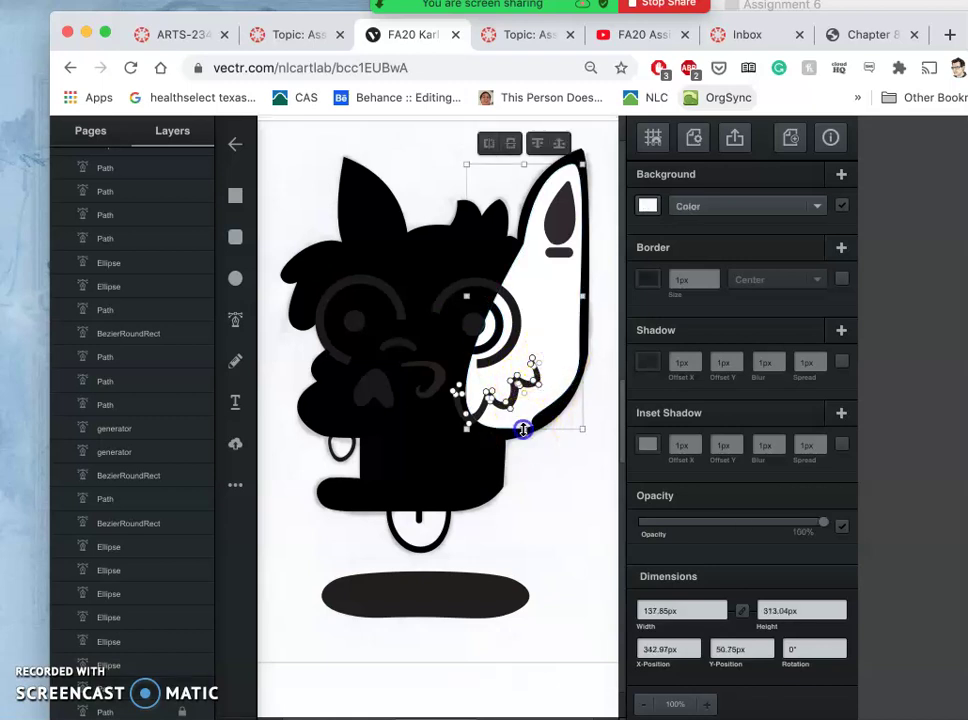
left_click_drag(523, 430, 523, 428)
double_click(557, 367)
scroll(560, 367, "up", 2)
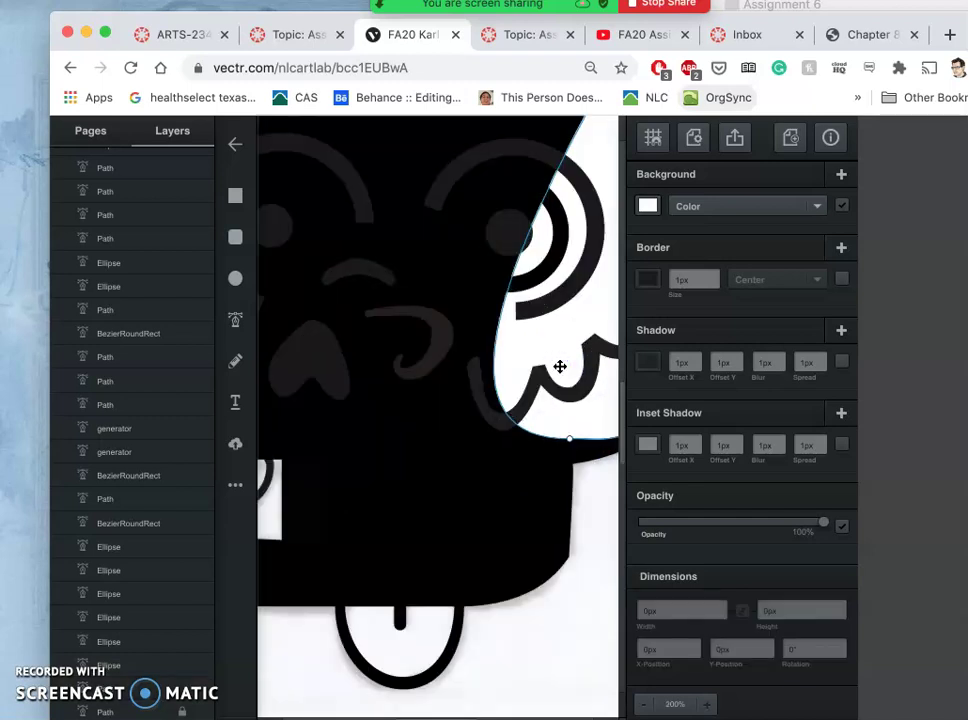
Smooth the white shape's lower curve by pulling in the bottom node's handle and nudging the node slightly upward along the black outline.
scroll(560, 367, "up", 1)
scroll(560, 367, "right", 5)
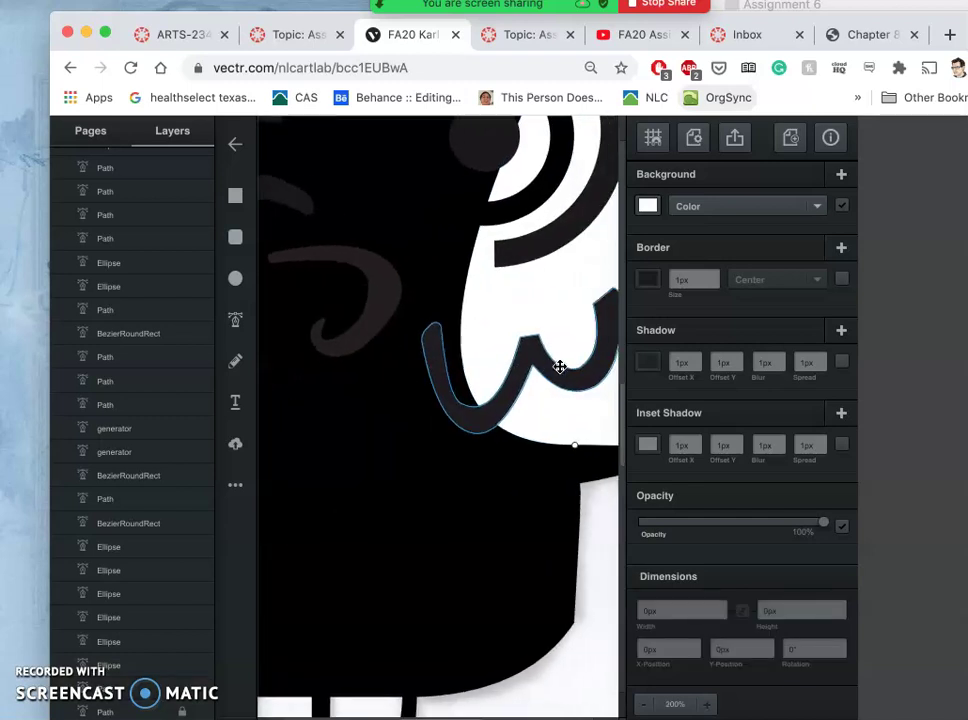
scroll(560, 367, "right", 4)
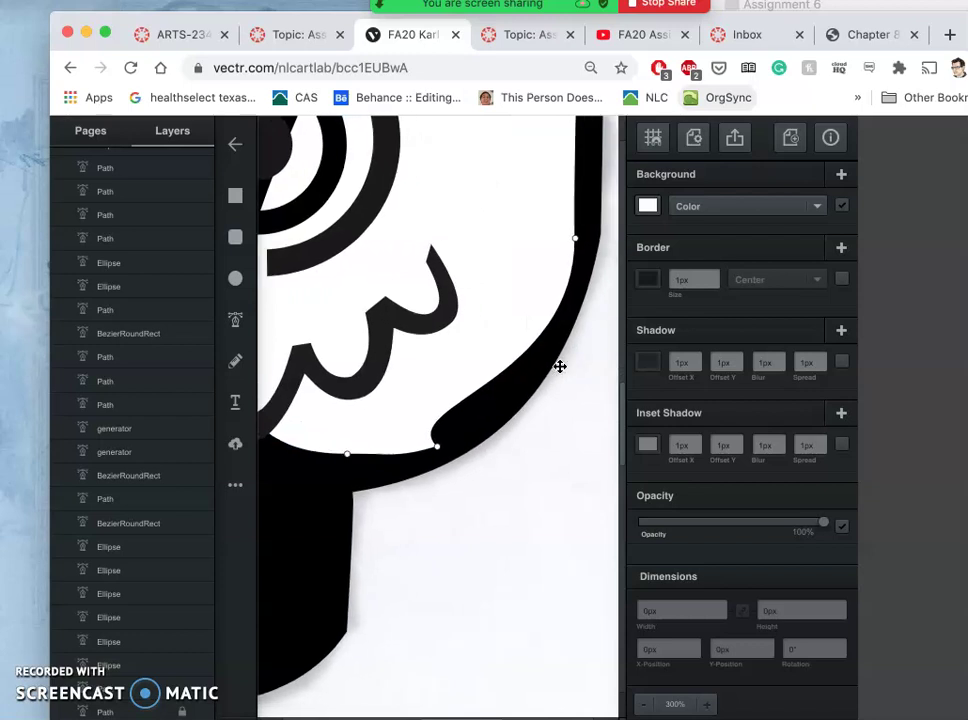
left_click(424, 458)
left_click(430, 451)
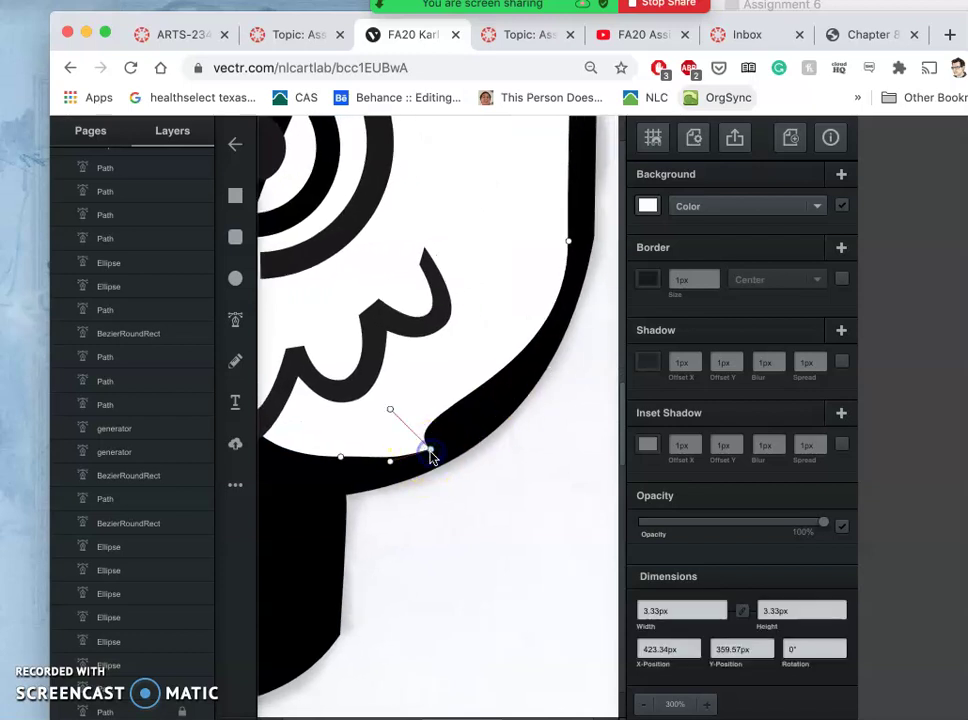
left_click_drag(390, 414, 425, 453)
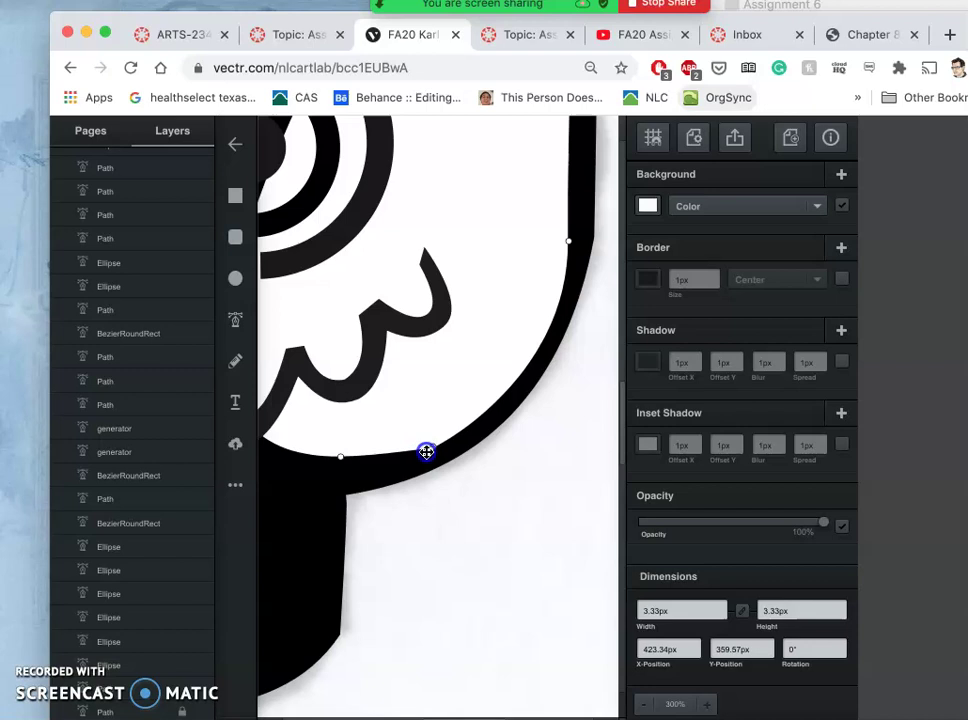
left_click_drag(425, 451, 430, 449)
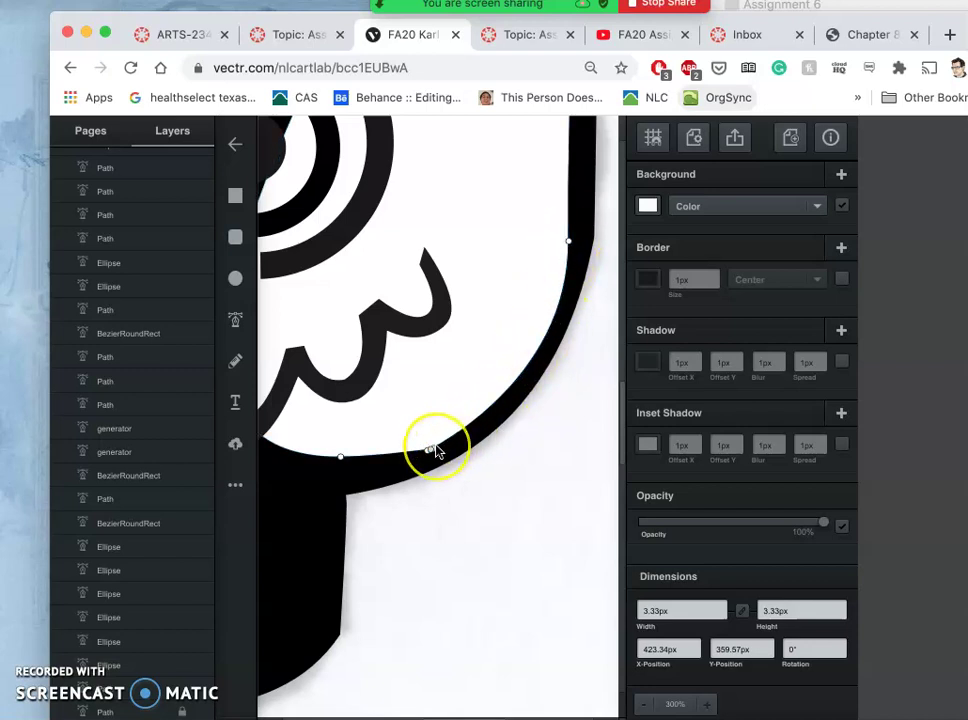
mouse_move(434, 448)
left_mouse_down()
mouse_move(446, 429)
mouse_move(432, 446)
left_mouse_up()
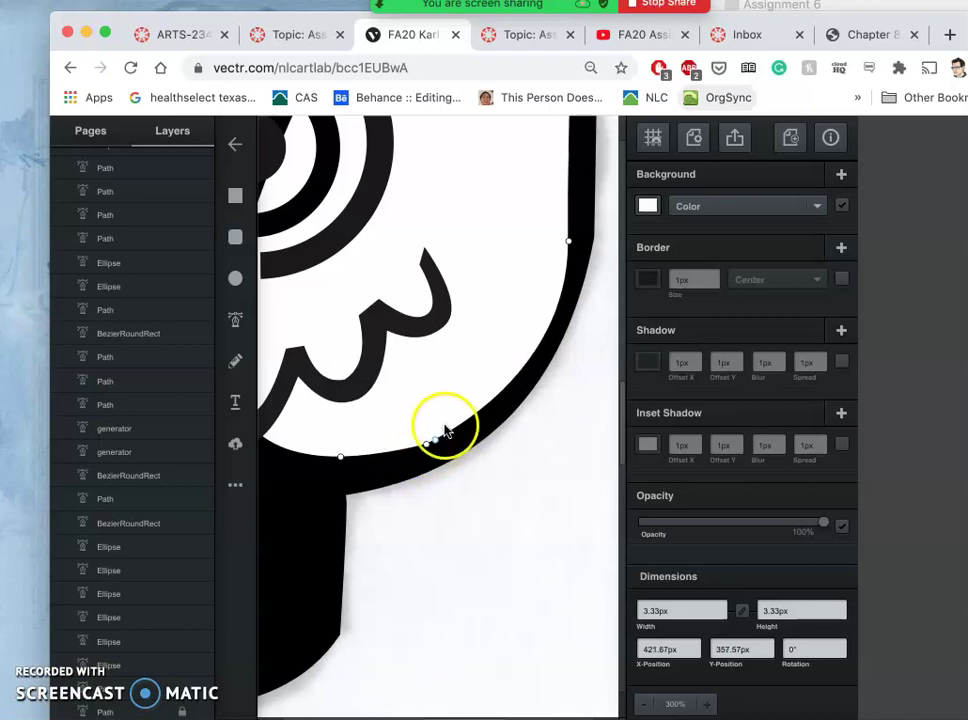
Unlock the black silhouette's path layer so that the silhouette is selectable.
left_click(583, 249)
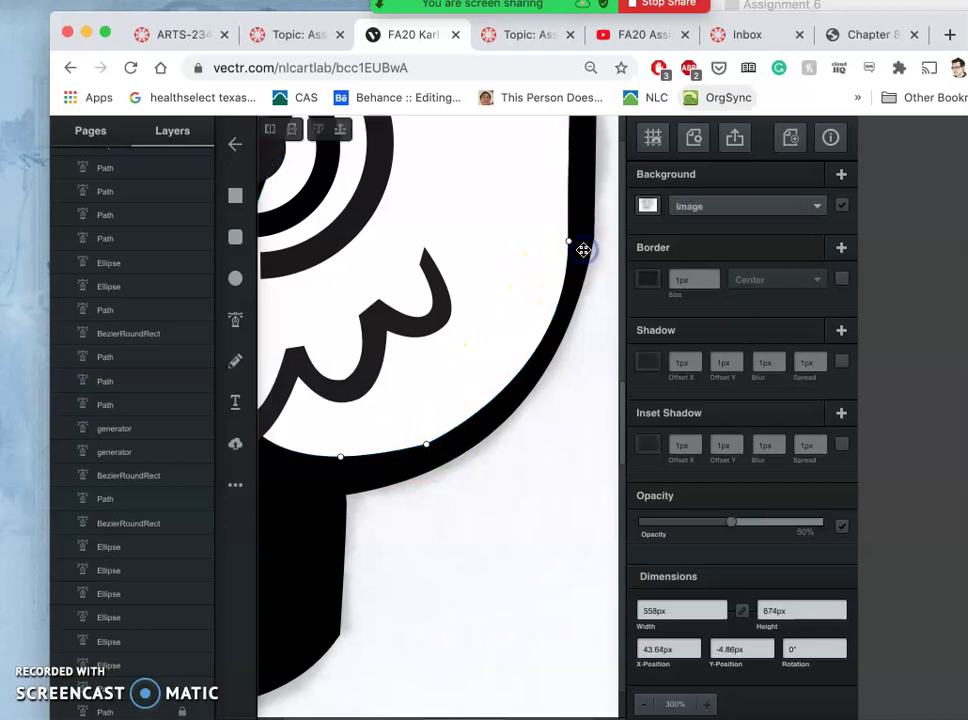
left_click(583, 249)
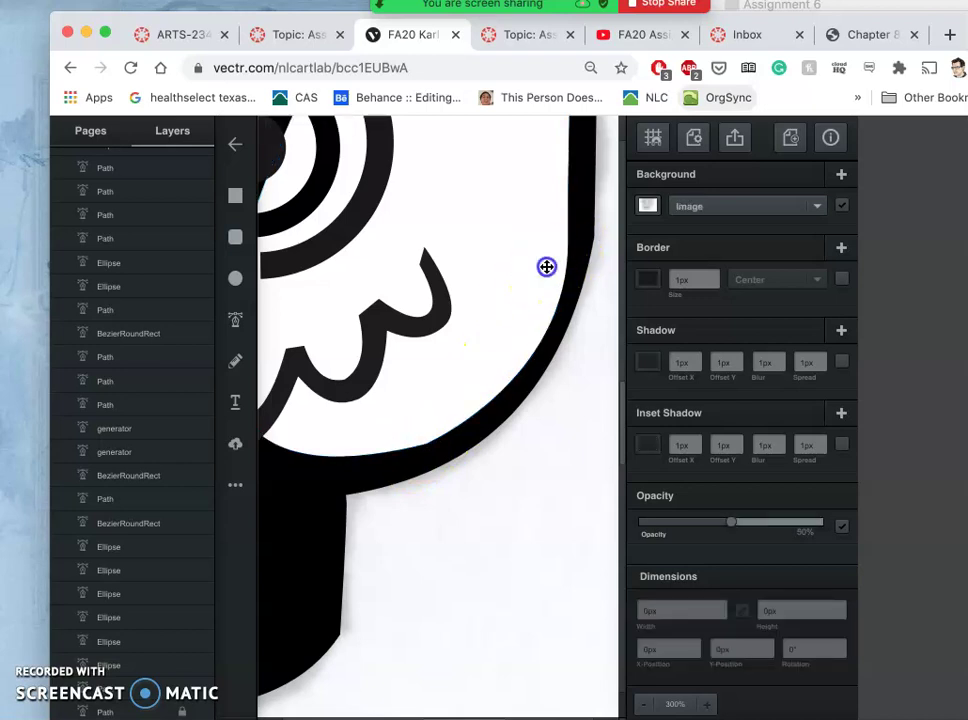
left_click(546, 266)
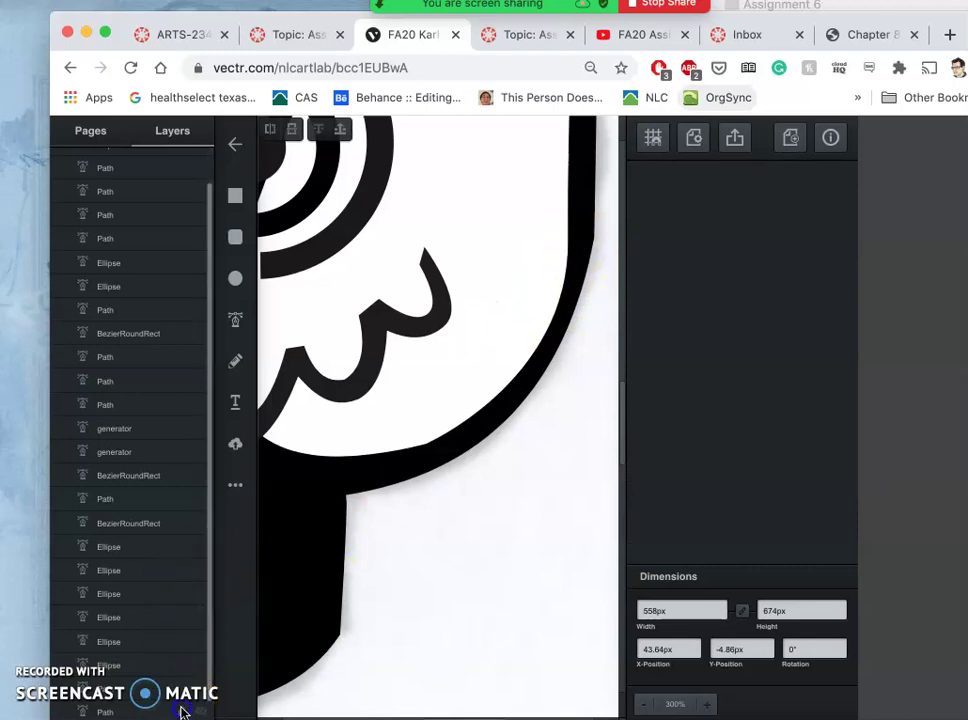
left_click(577, 227)
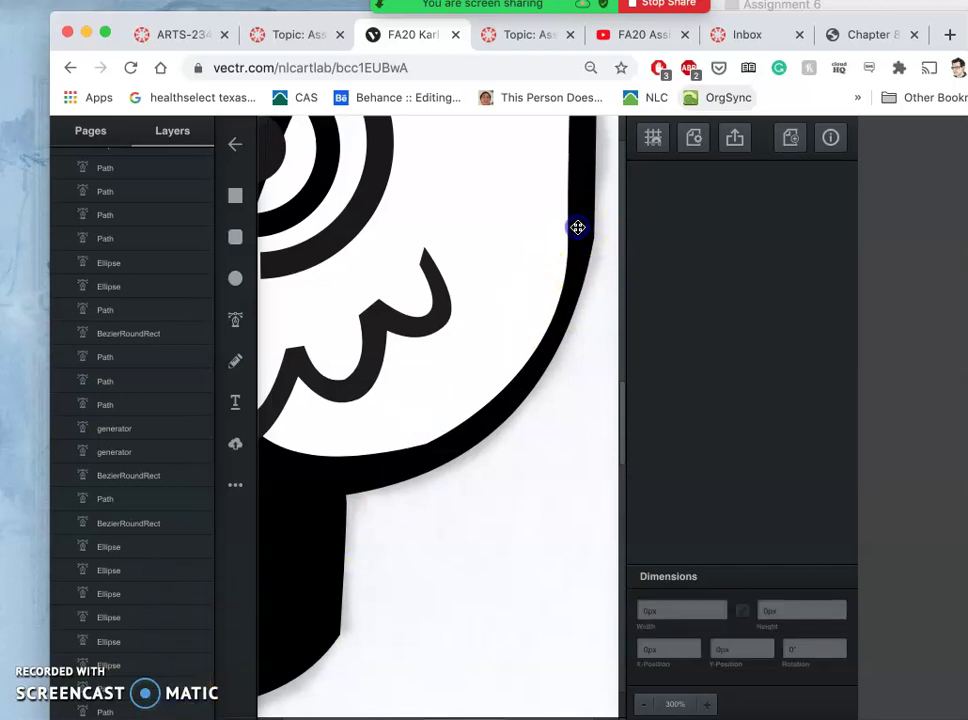
left_click(587, 223)
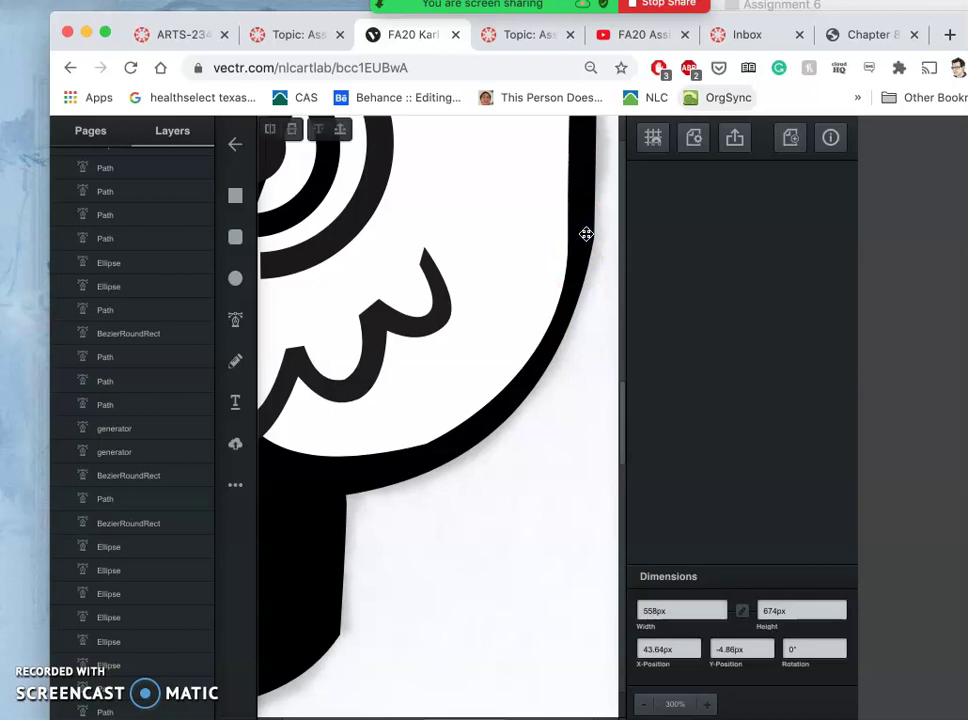
left_click_drag(212, 597, 212, 602)
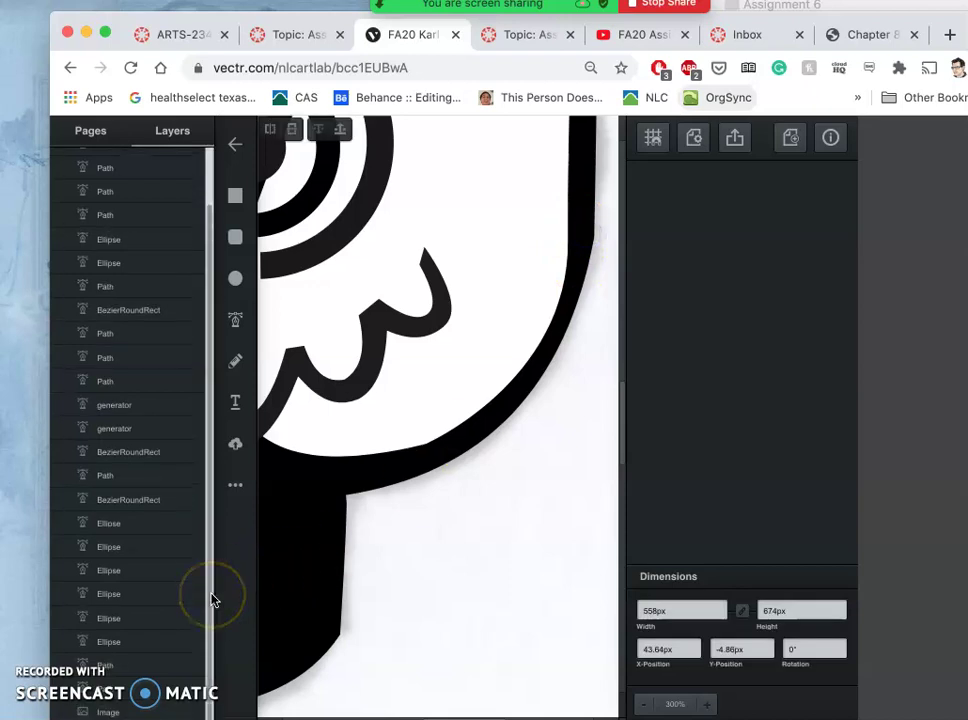
left_click(137, 697)
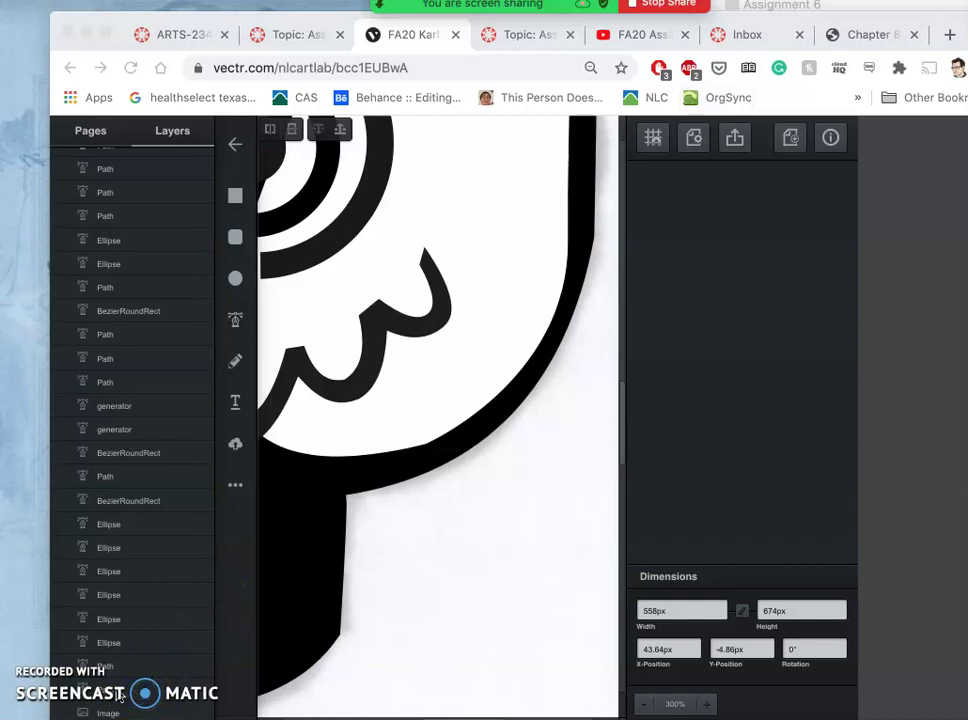
left_click(321, 543)
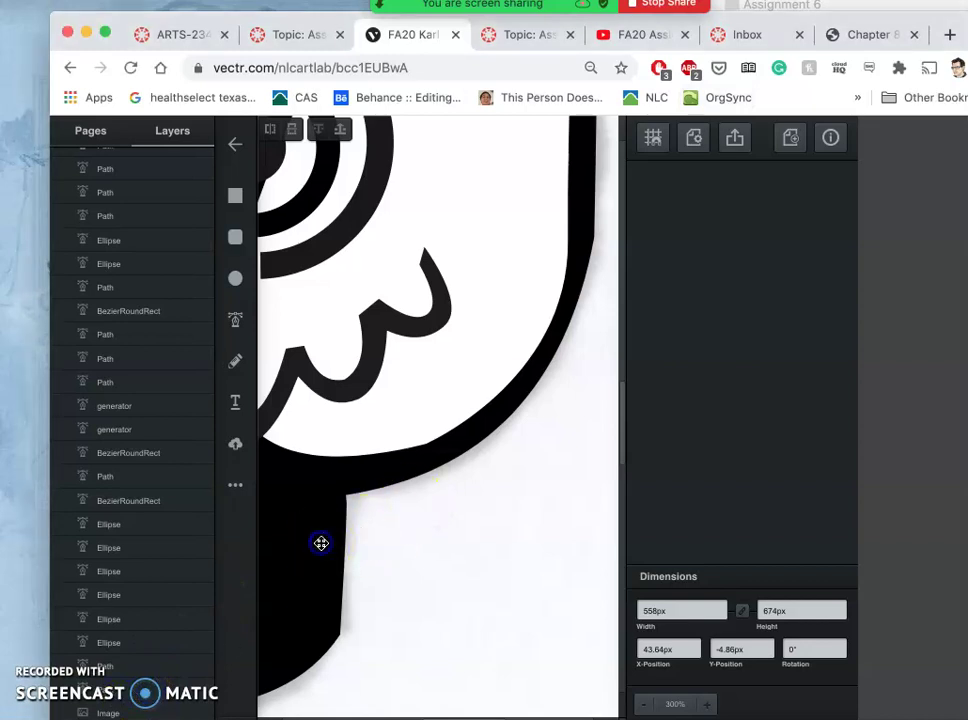
left_click(233, 319)
left_click(418, 543)
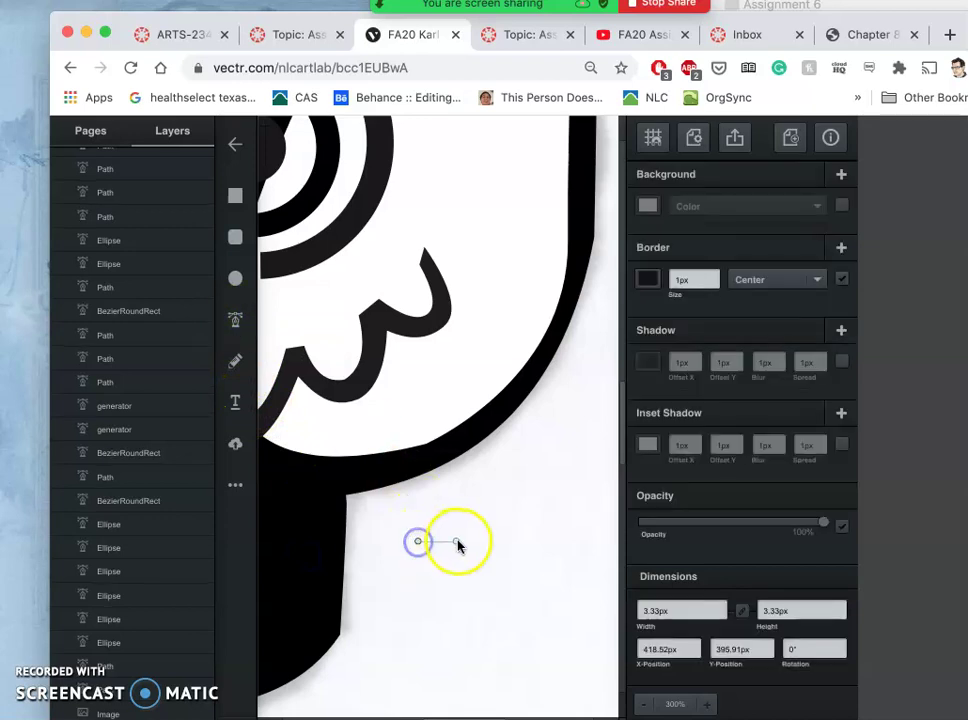
double_click(421, 543)
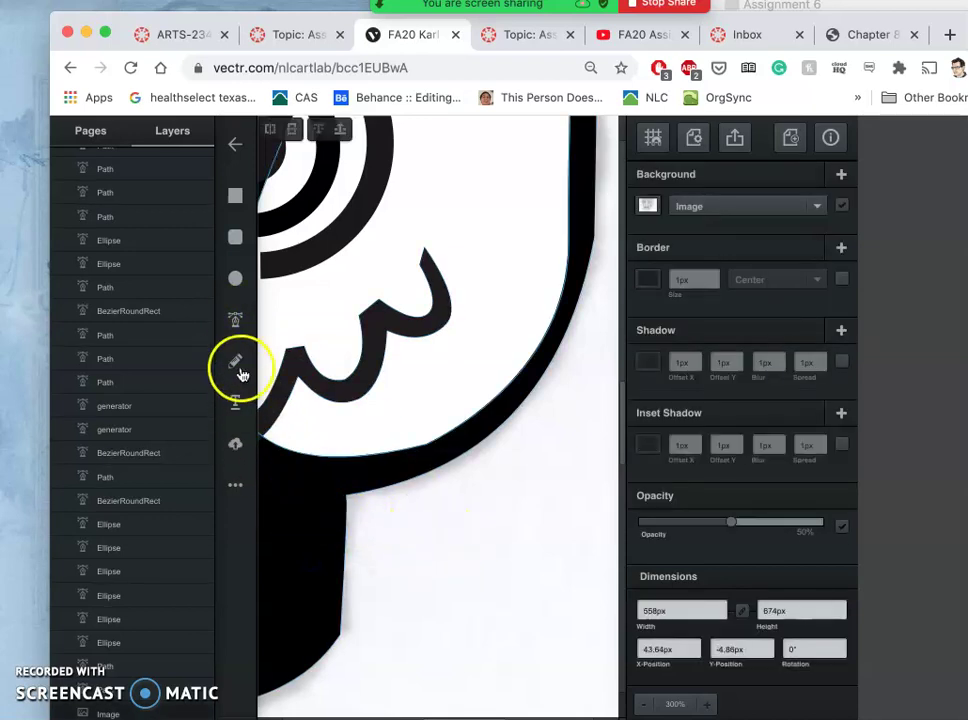
Open the black silhouette for node editing, make its outer cheek-edge corner a smooth node, and shorten that node's lower handle.
left_click(301, 500)
double_click(301, 500)
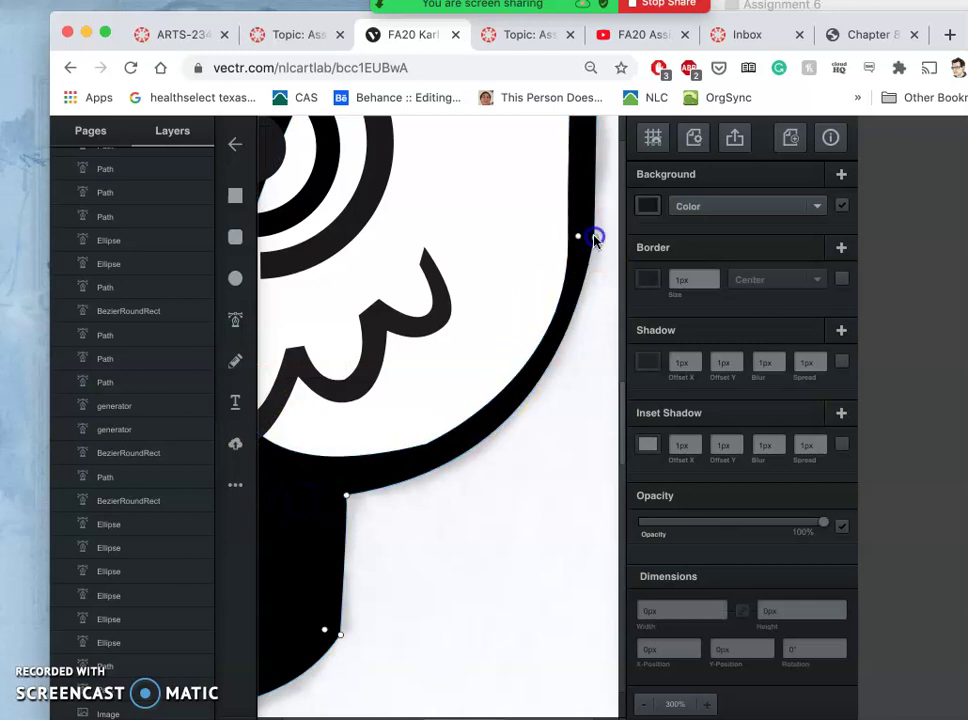
left_click(594, 238)
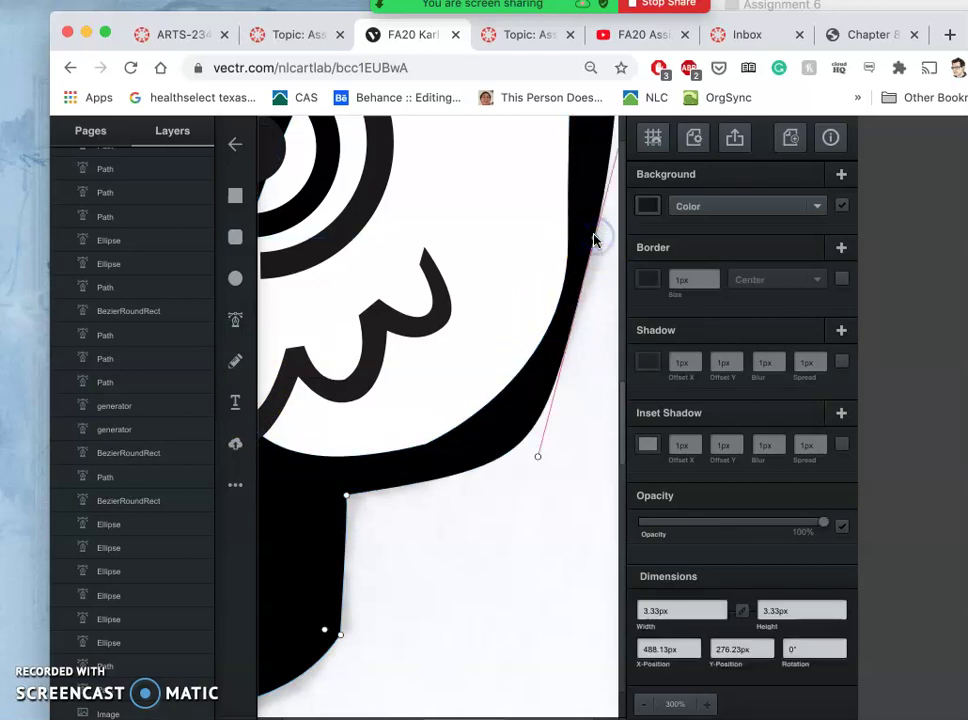
double_click(594, 238)
left_click(594, 239)
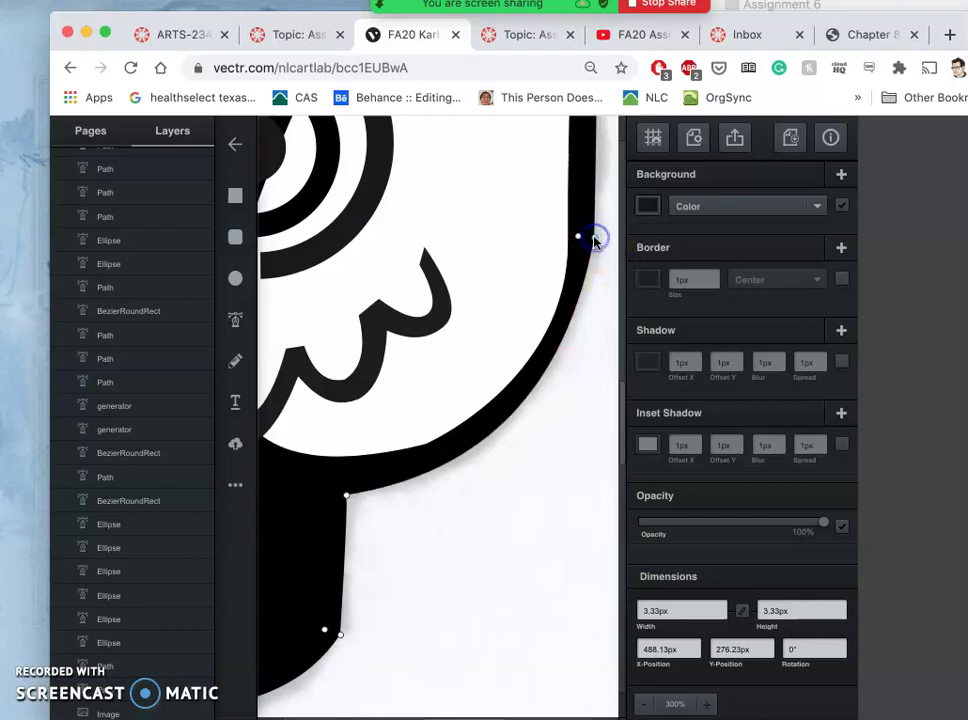
double_click(594, 238)
left_click(549, 440)
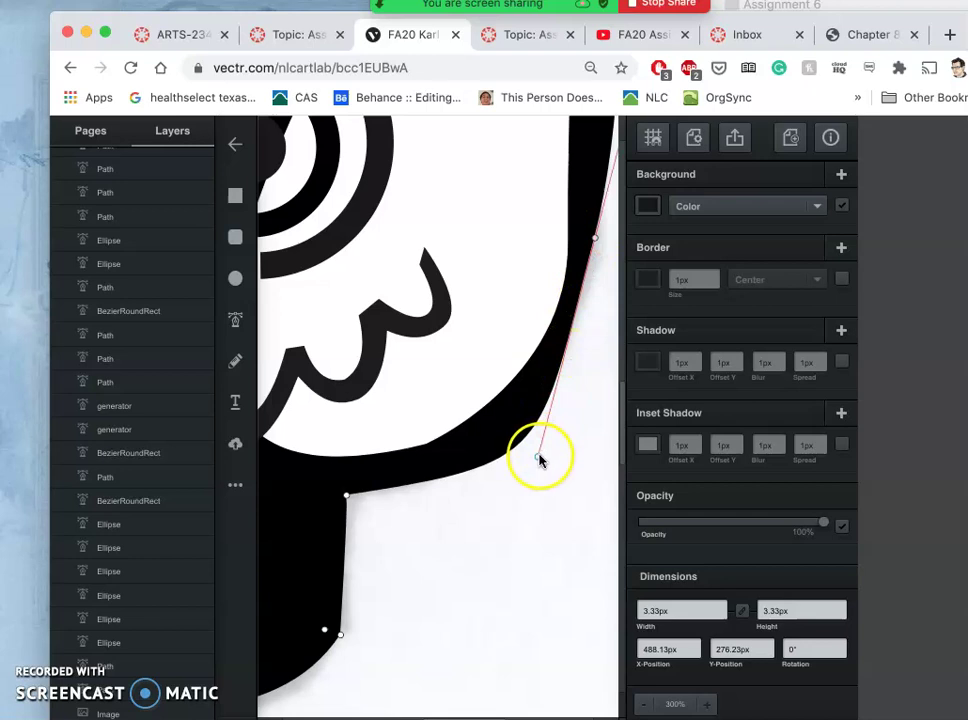
left_click_drag(537, 457, 593, 277)
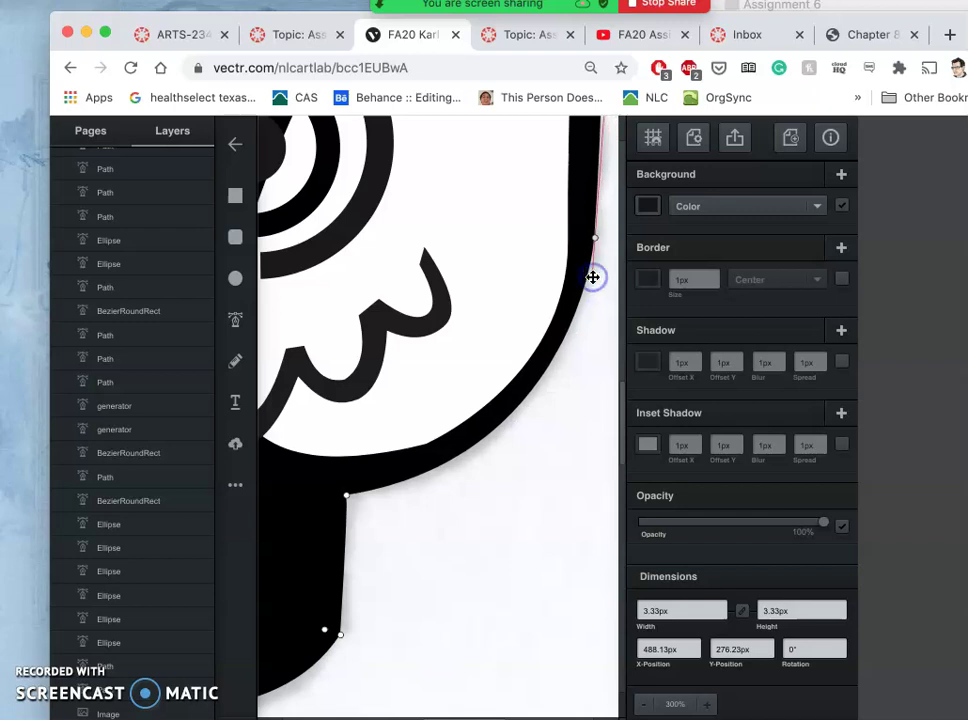
Pull the cheek-edge node's upper handle in to the node and align its lower handle straight below it.
scroll(620, 451, "down", 2)
left_click_drag(624, 433, 616, 372)
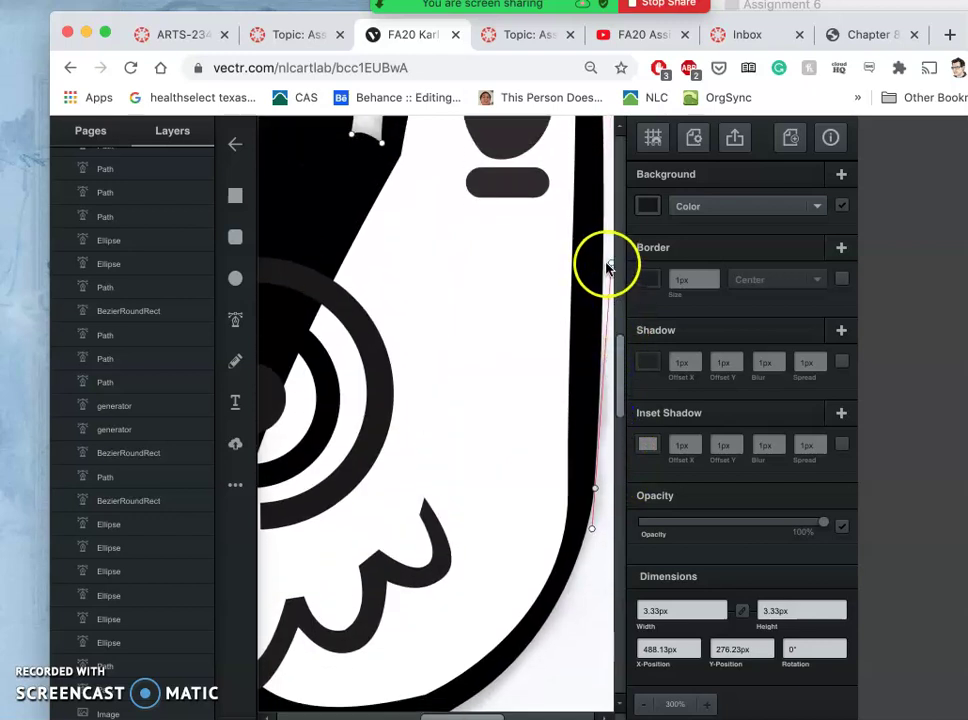
left_click_drag(610, 264, 595, 474)
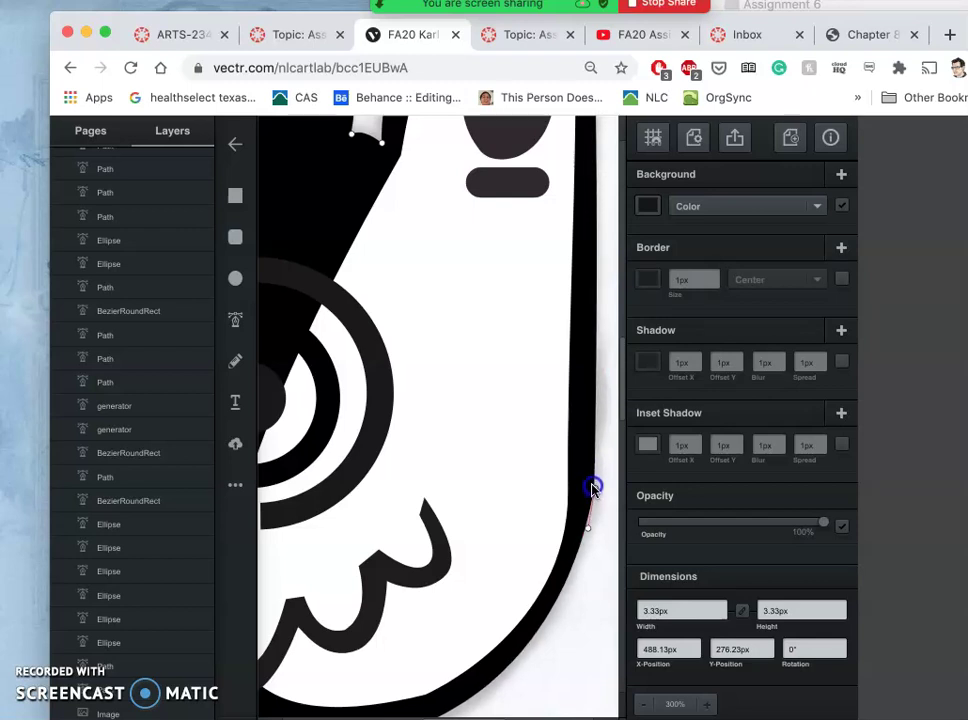
left_click_drag(593, 486, 591, 537)
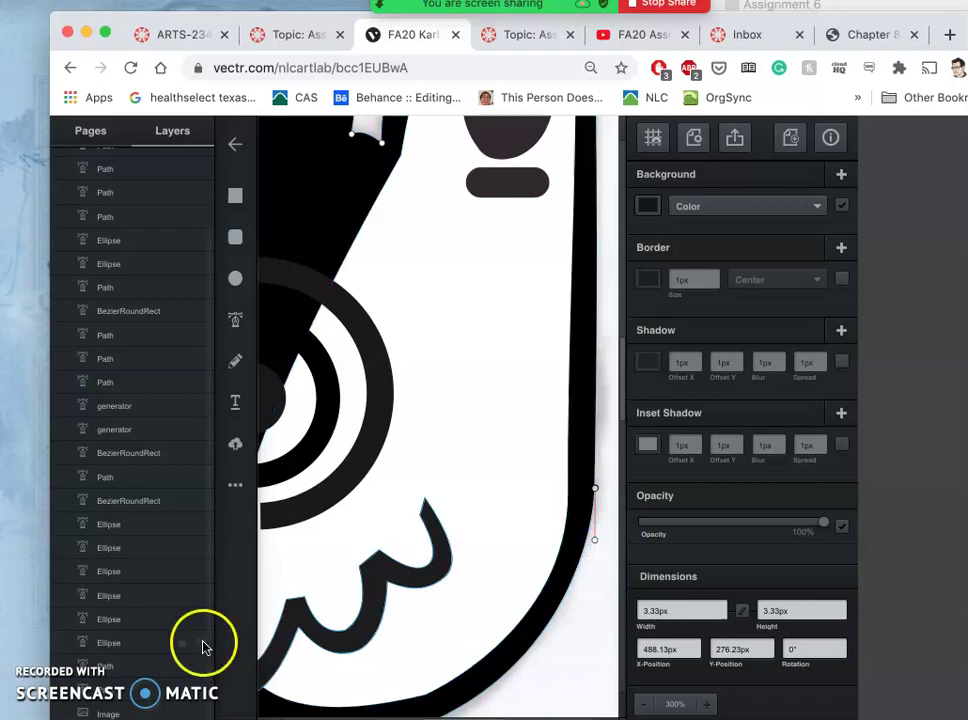
Apply Lock Object to the black silhouette.
right_click(573, 552)
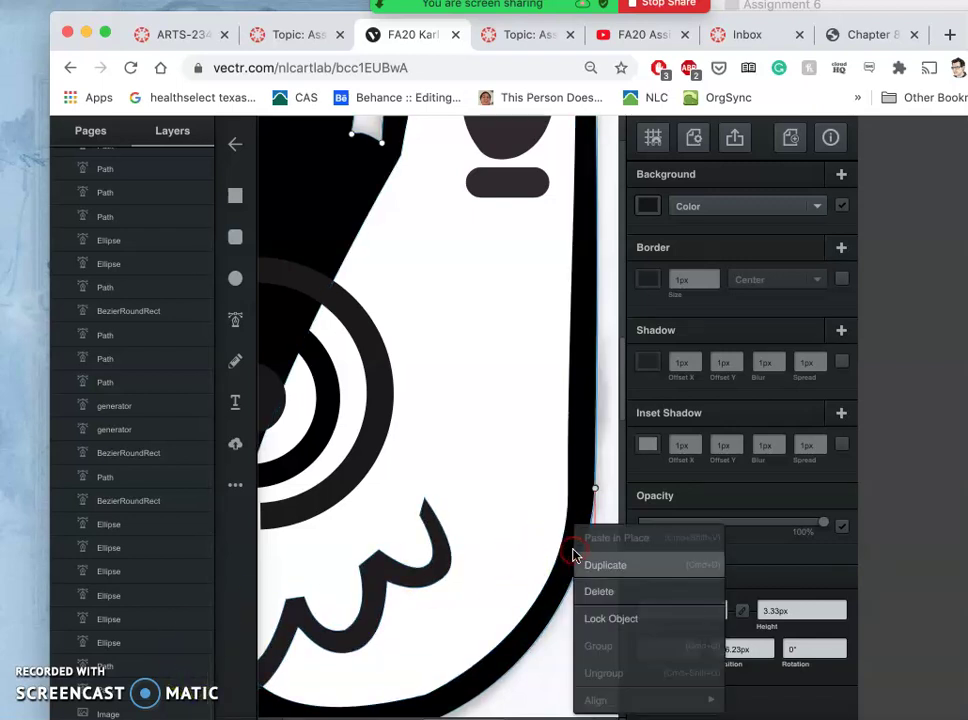
left_click(589, 618)
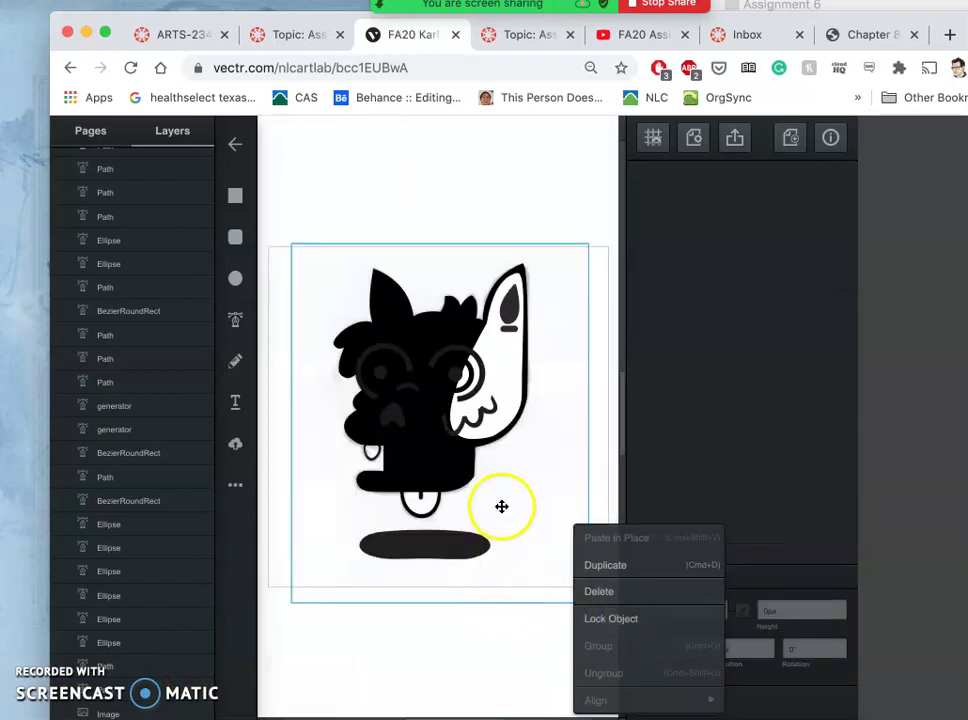
left_click(598, 620)
Open the white ear-and-cheek shape for node editing again.
left_click(501, 389)
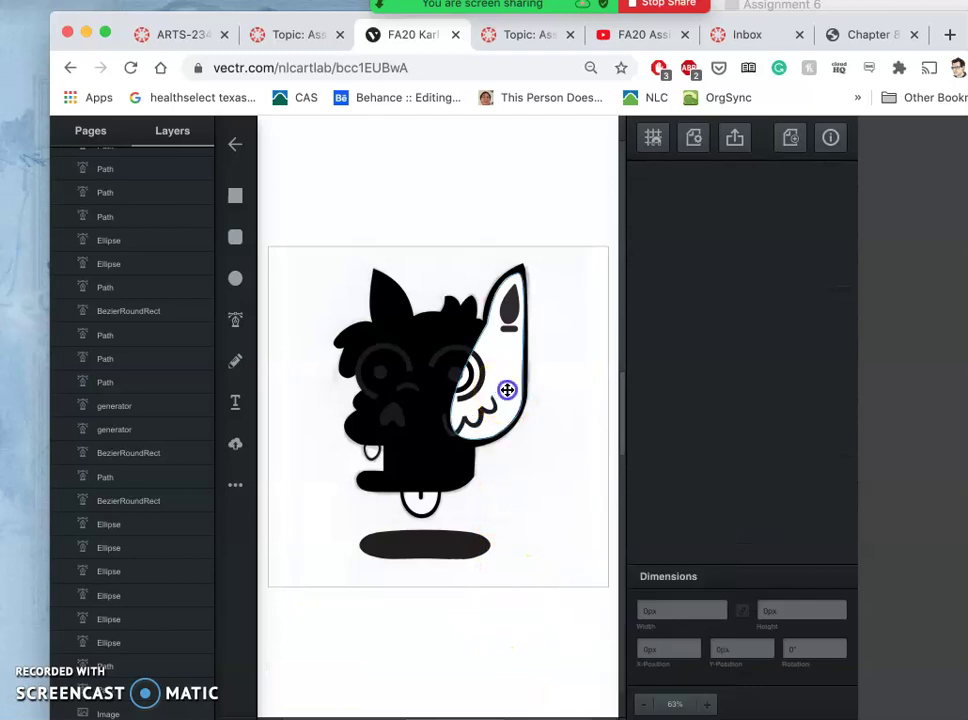
scroll(507, 389, "up", 5)
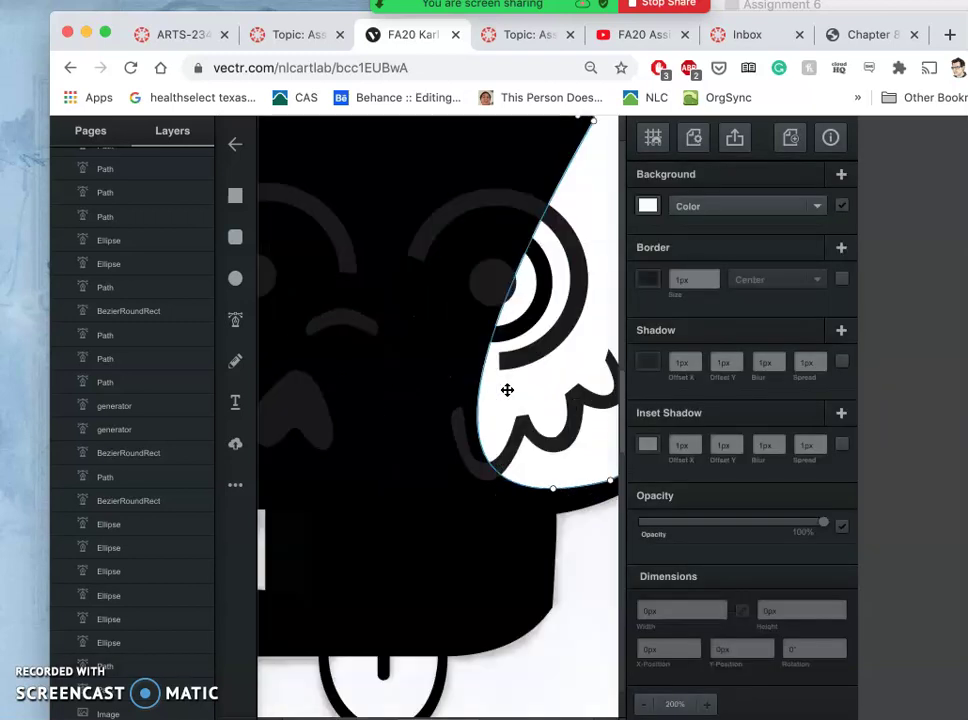
left_click(493, 405)
Select the reference sketch image behind the creature and lock its layer.
scroll(421, 400, "right", 5)
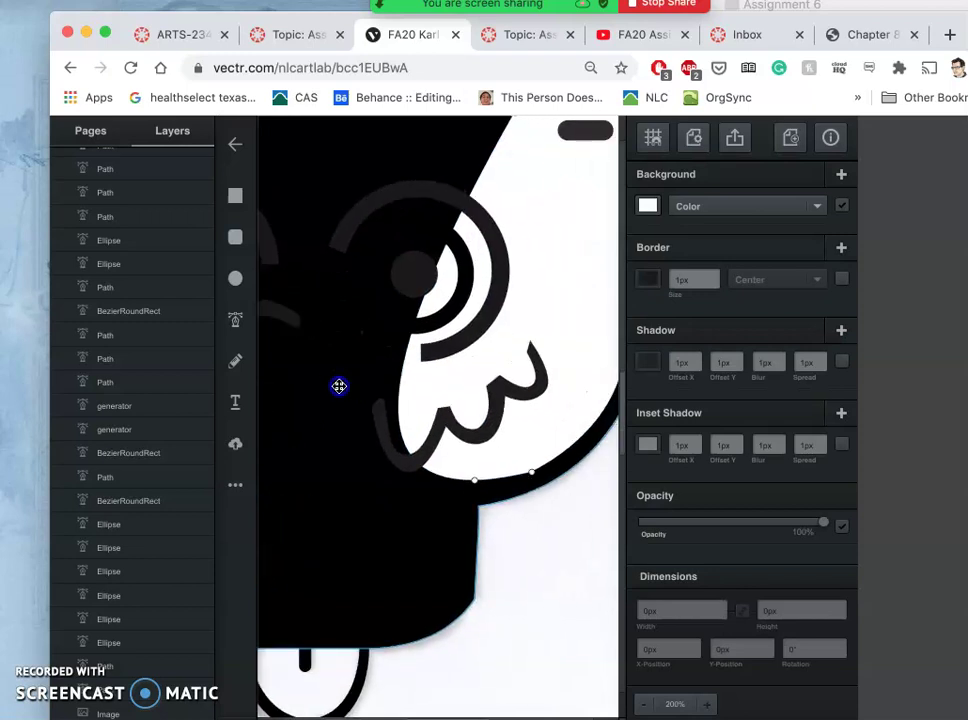
left_click_drag(343, 400, 352, 406)
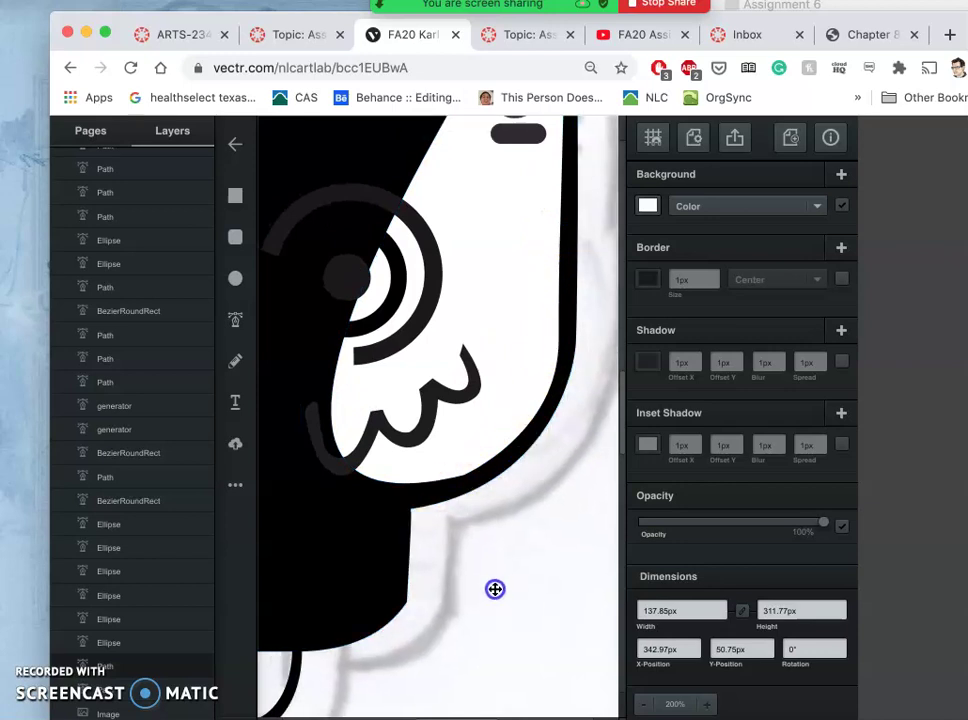
left_click(493, 588)
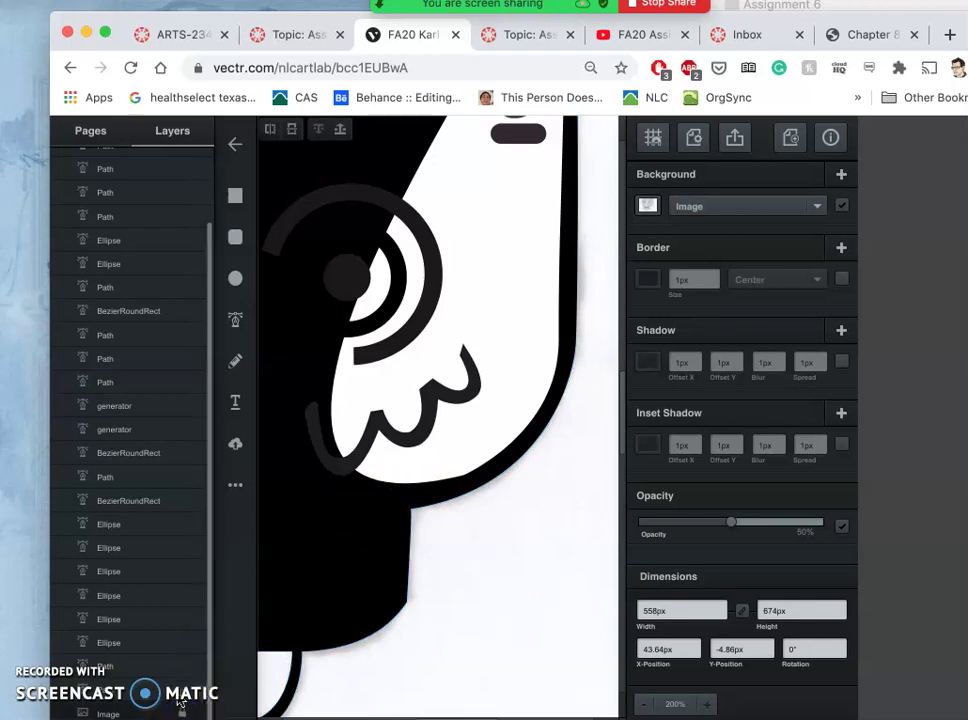
left_click_drag(210, 663, 208, 653)
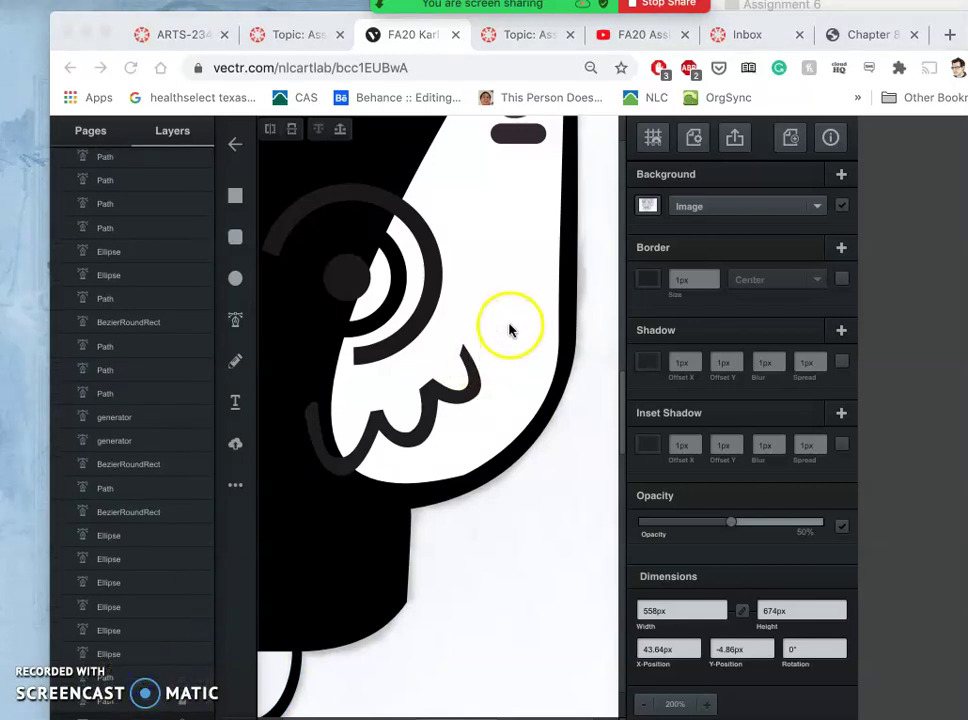
Reopen the white ear-and-cheek shape for node editing around its lower cheek edge.
left_click(510, 328)
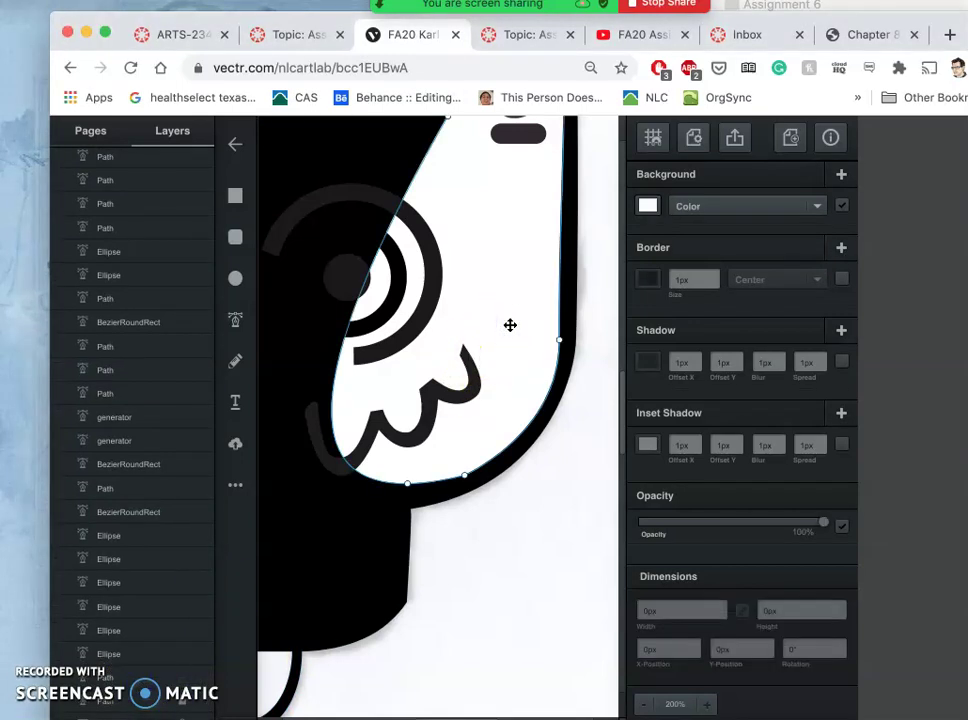
key("super+minus")
key("super+minus")
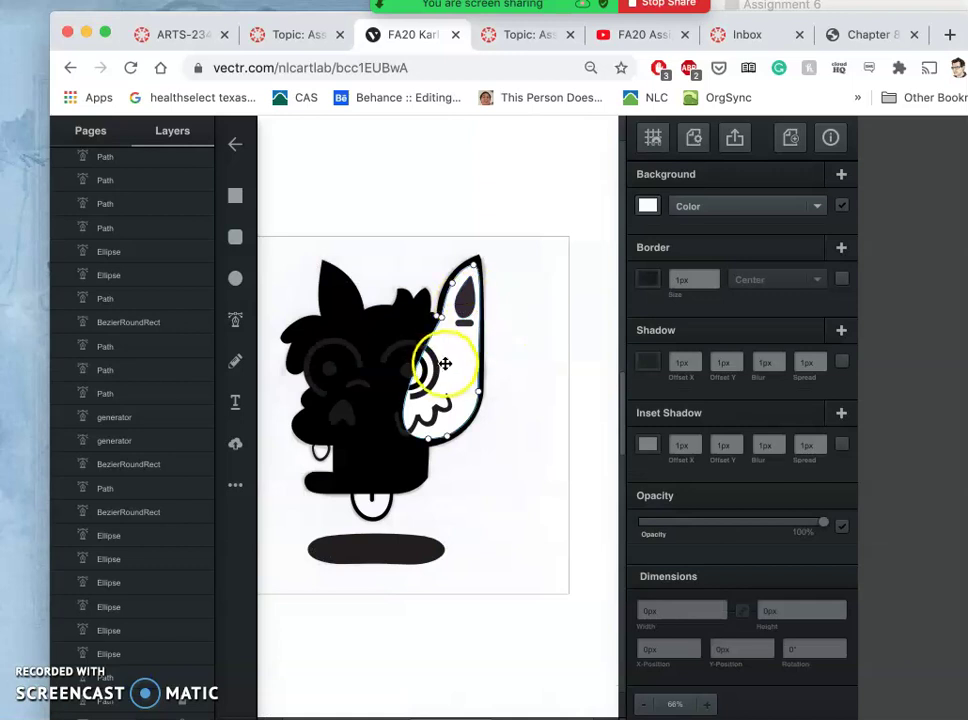
scroll(456, 385, "up", 5)
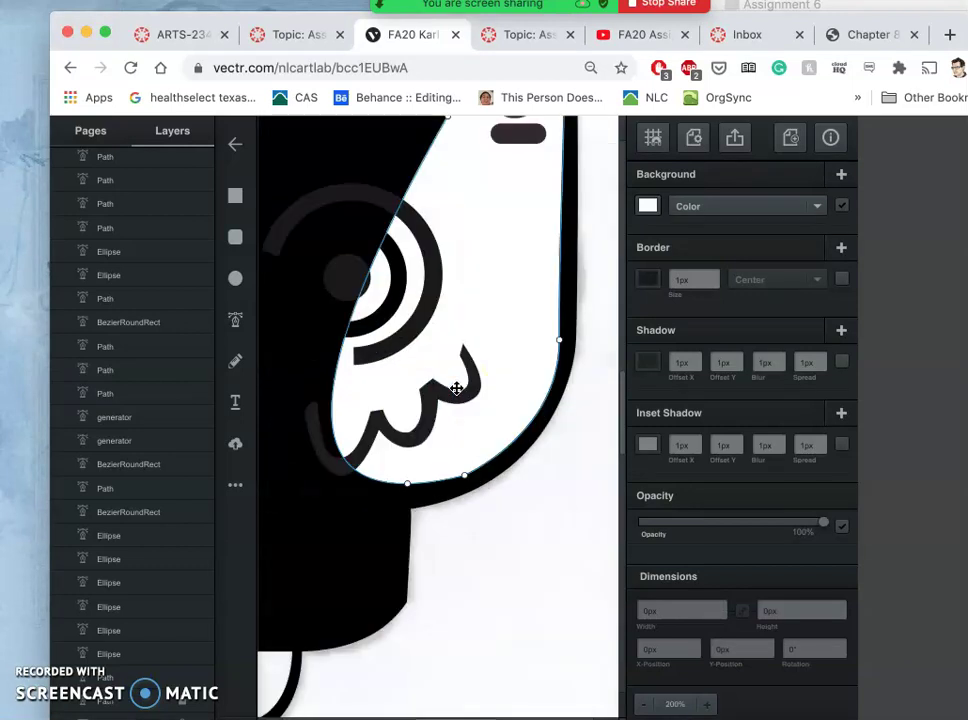
left_click(232, 320)
left_click(413, 465)
key("Delete")
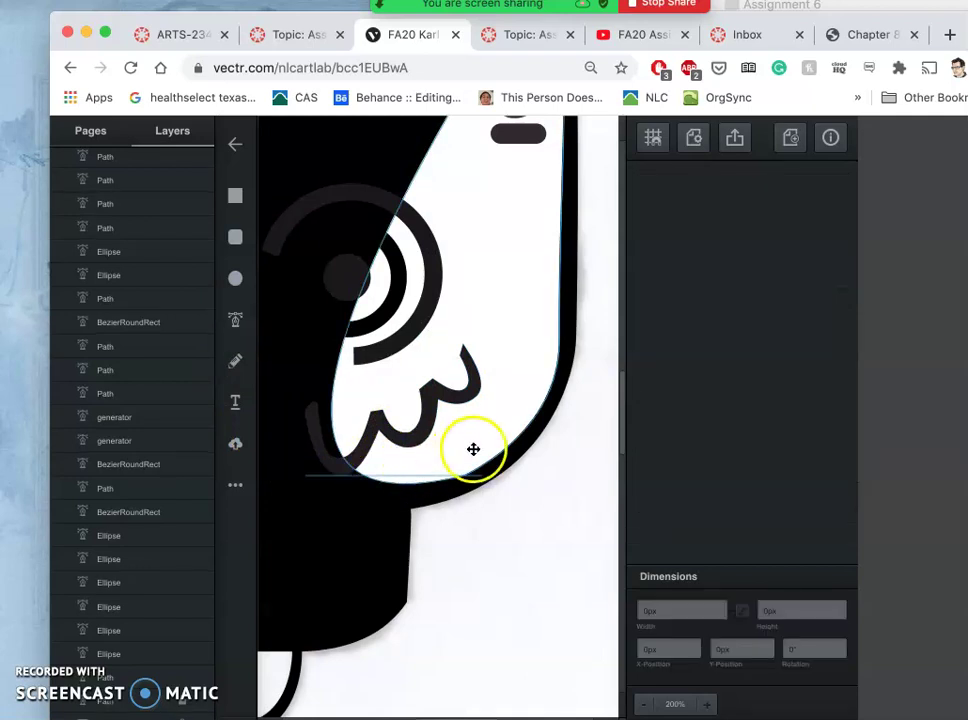
double_click(473, 449)
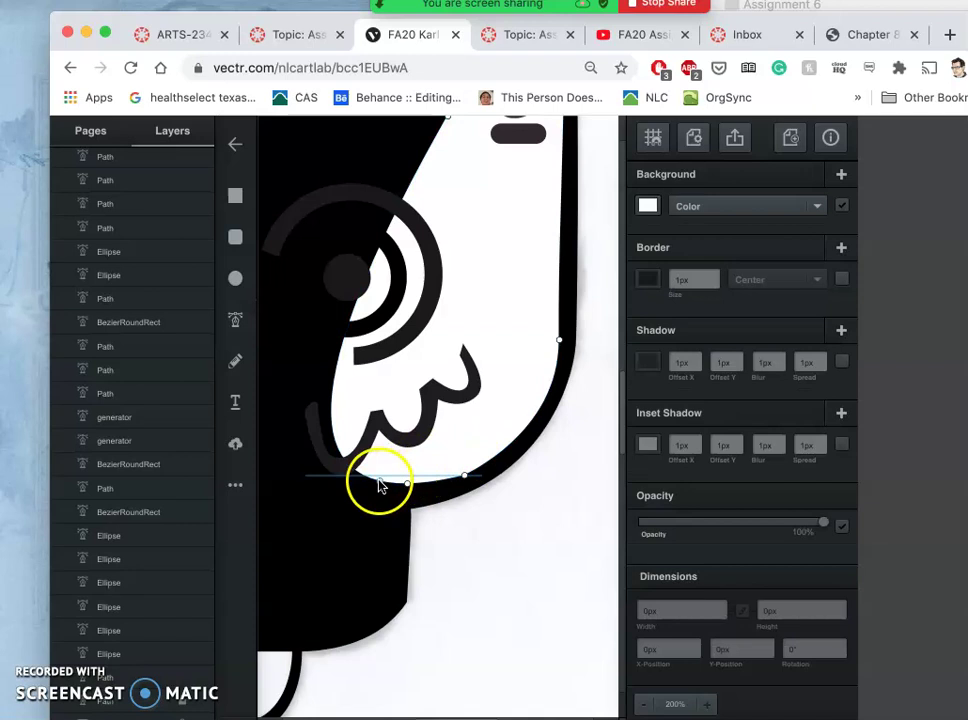
Add a node to the white shape's bottom edge, pull it down to the jaw's lower corner, and reposition the notch node beneath the cheek.
left_click(379, 484)
left_click_drag(379, 484, 388, 534)
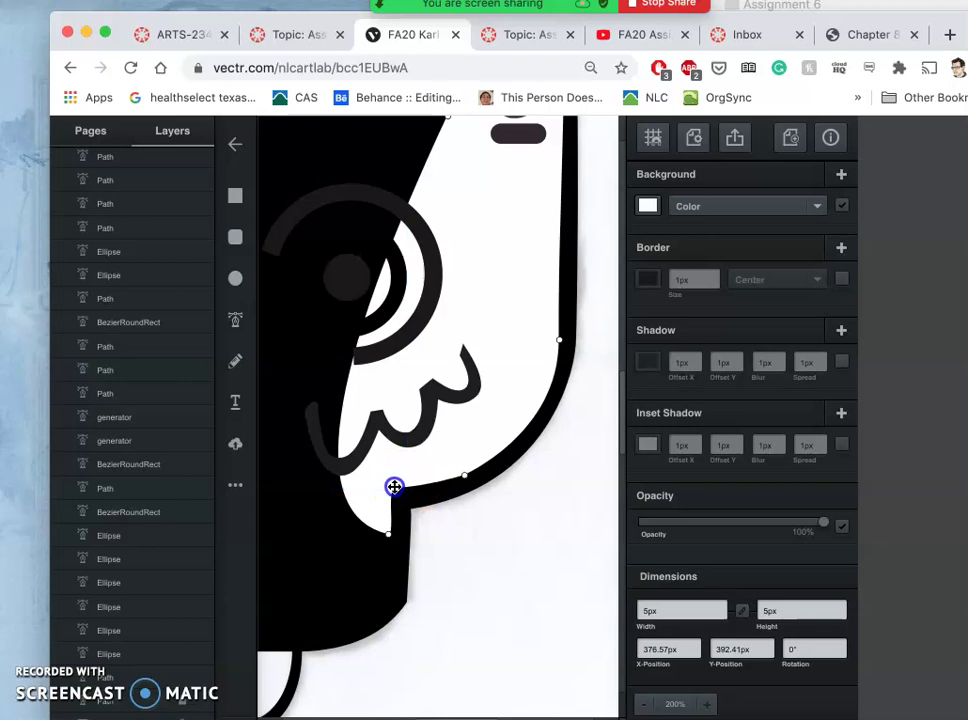
left_click(394, 487)
left_click_drag(388, 537, 383, 596)
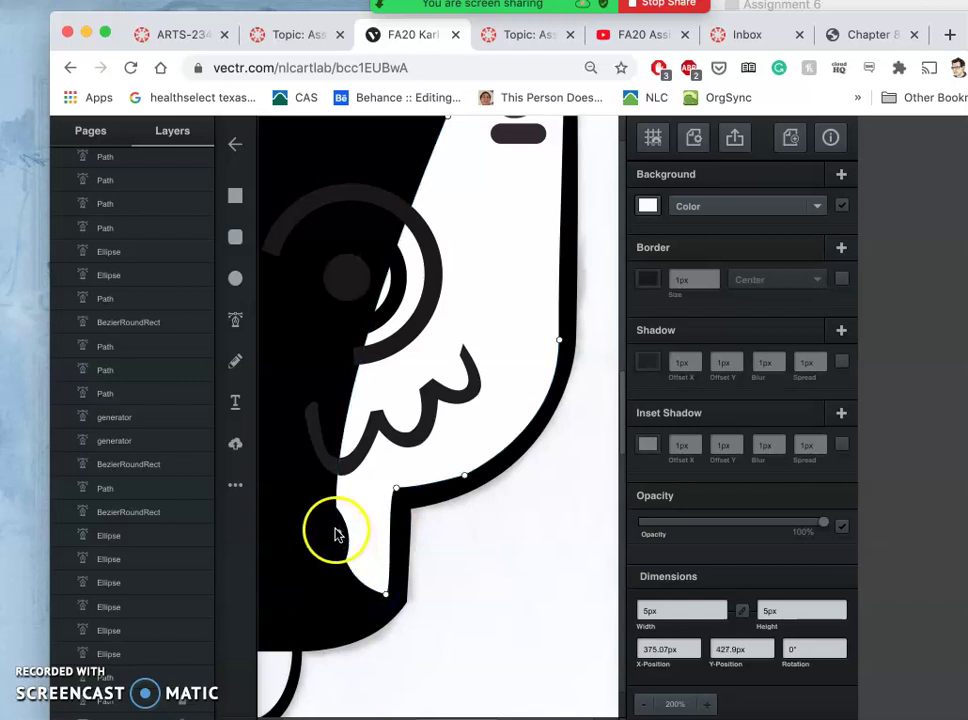
Pull a new node from the white shape's inner edge down and across the chin to the far side of the tongue.
left_click(346, 414)
mouse_move(347, 413)
left_mouse_down()
mouse_move(352, 406)
mouse_move(296, 487)
mouse_move(281, 545)
mouse_move(287, 588)
mouse_move(268, 579)
left_mouse_up()
key("super+minus")
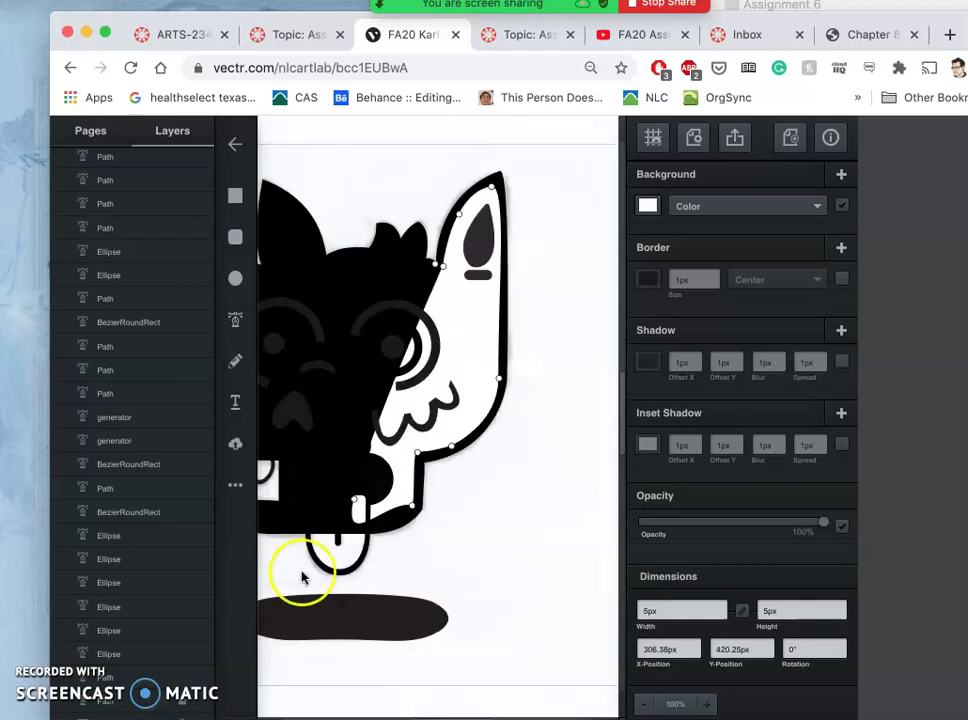
left_click_drag(352, 500, 287, 501)
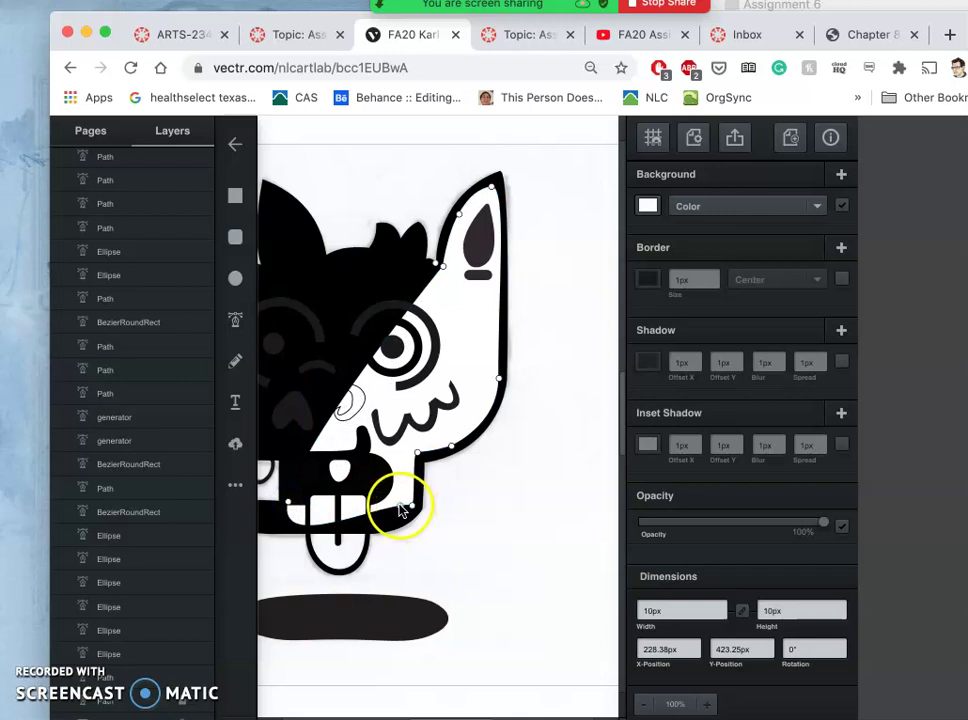
Add nodes along the white shape's chin edge and move them outward to follow the black silhouette's rounded lower jaw.
left_click_drag(400, 510, 362, 517)
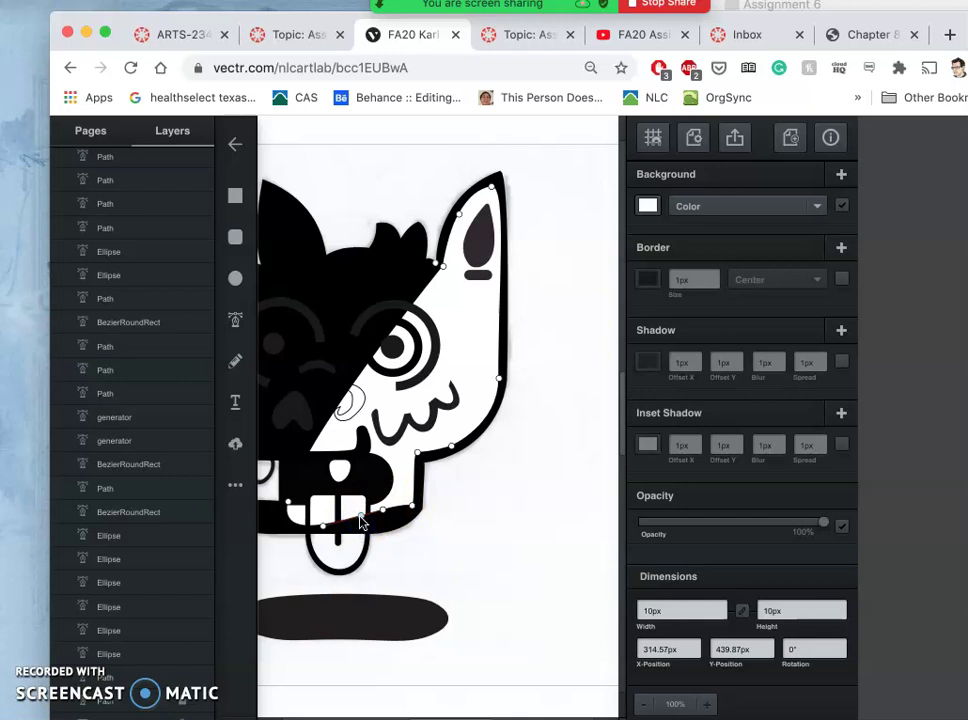
left_click(361, 521)
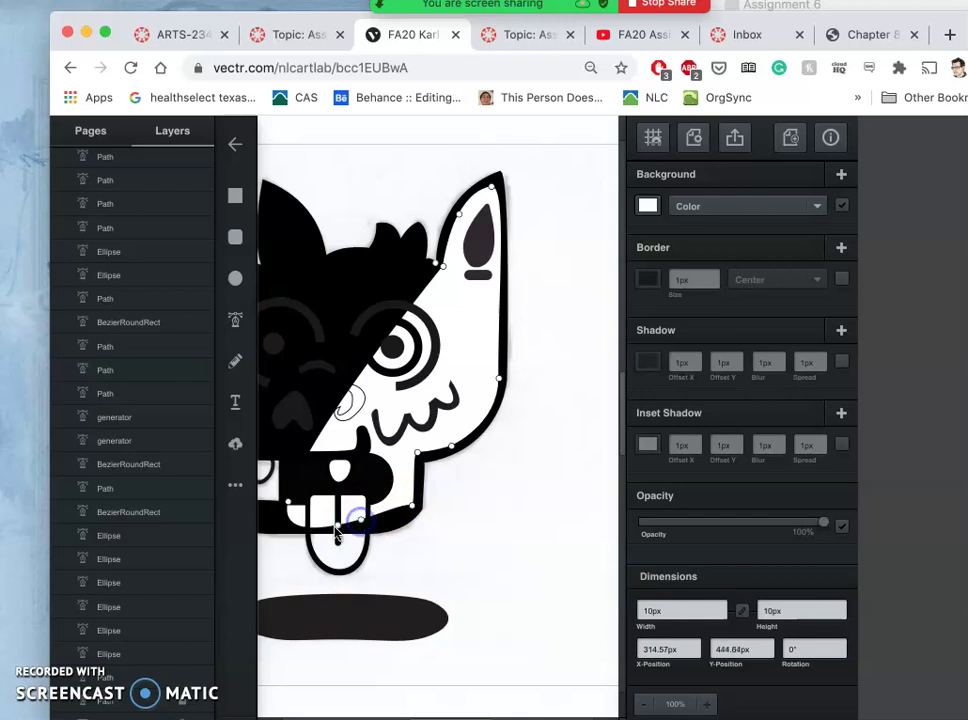
left_click_drag(360, 520, 398, 513)
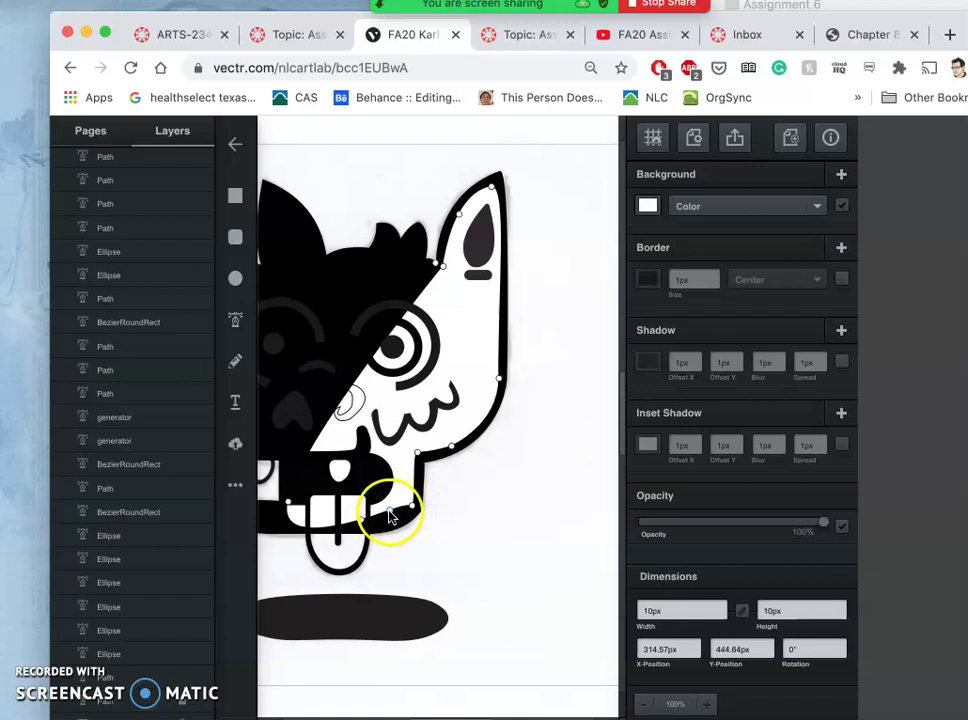
left_click(390, 512)
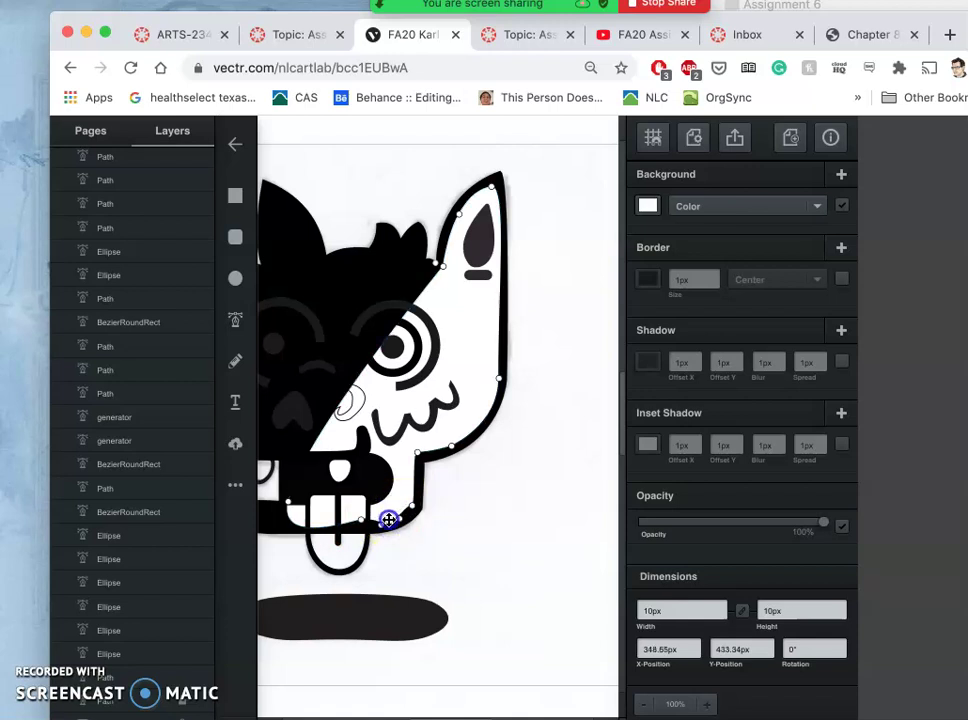
left_click_drag(389, 519, 407, 519)
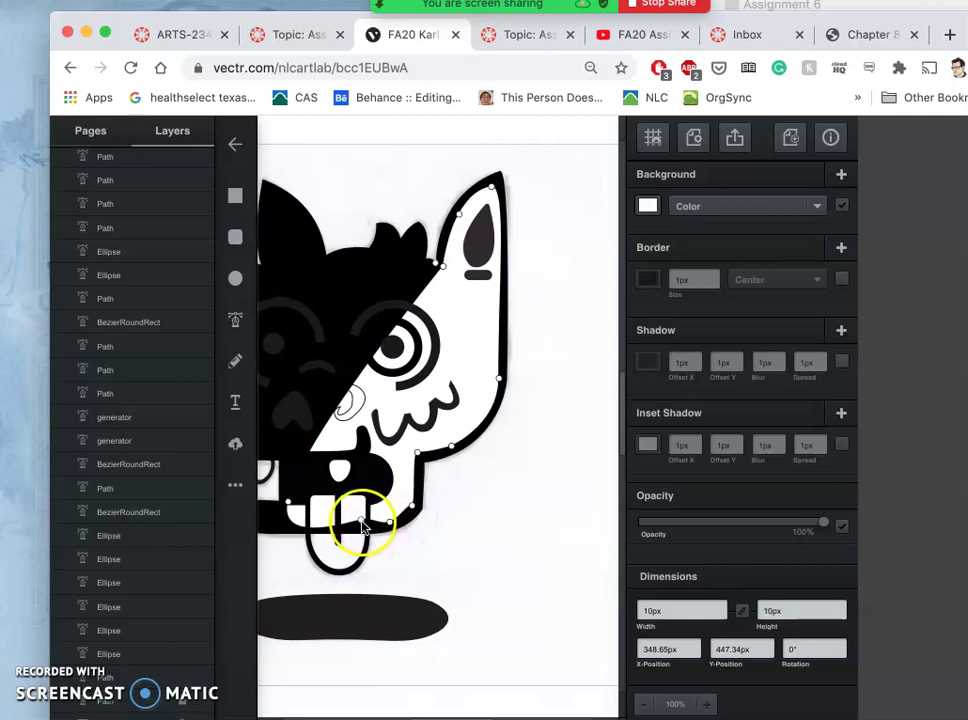
left_click(360, 520)
left_click_drag(360, 520, 350, 524)
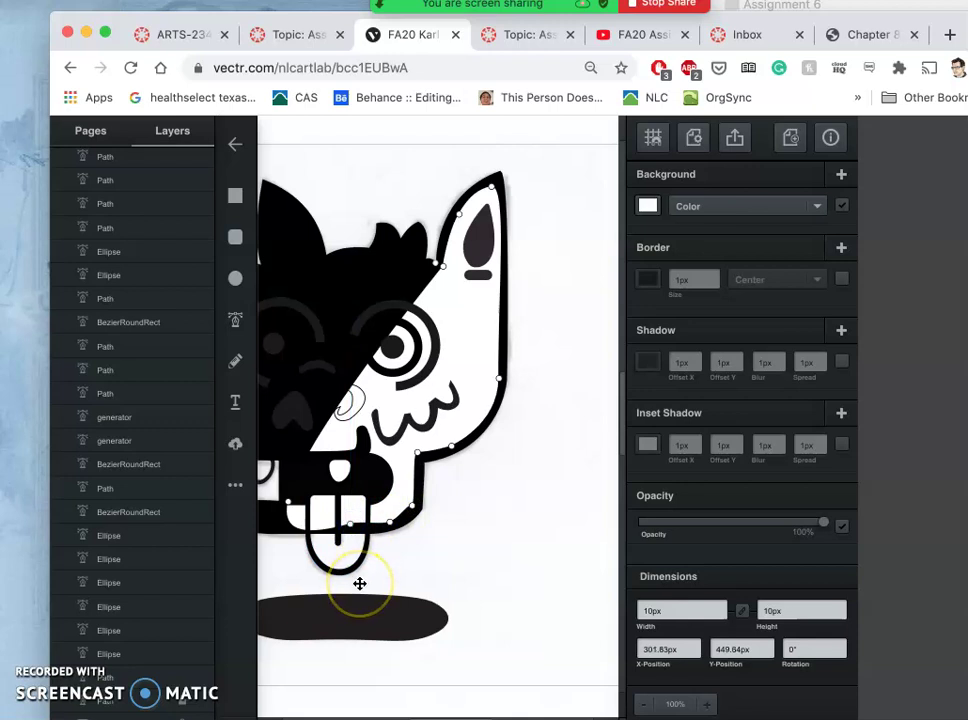
Reopen the white shape and extend it along the lower jaw, moving its end node and an added bottom-edge node to the jaw tip.
left_click_drag(359, 583, 484, 588)
left_click(449, 527)
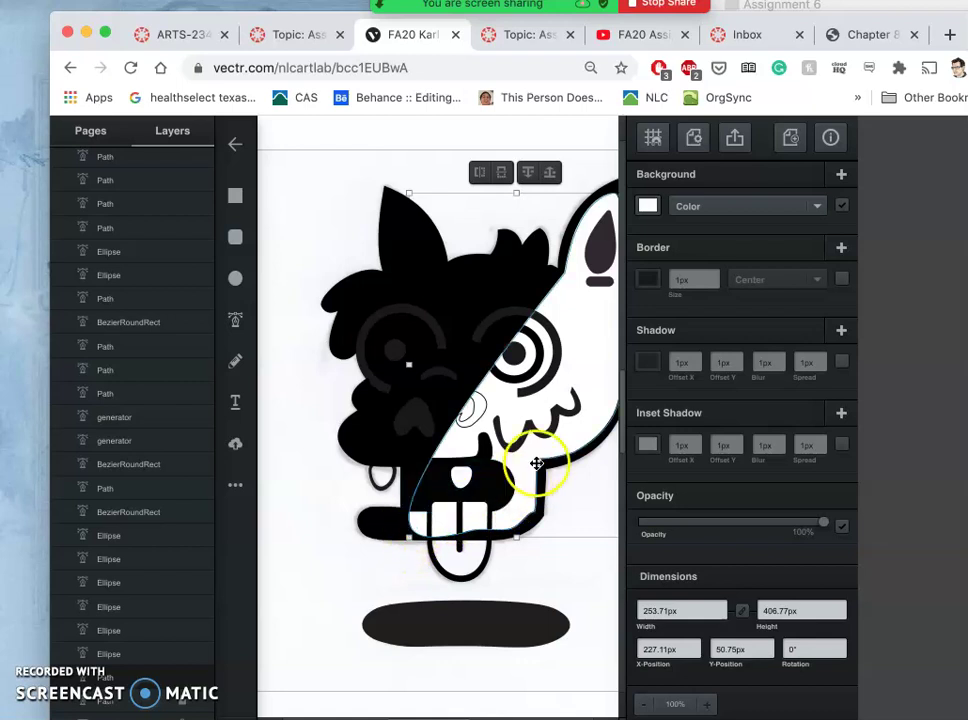
double_click(596, 389)
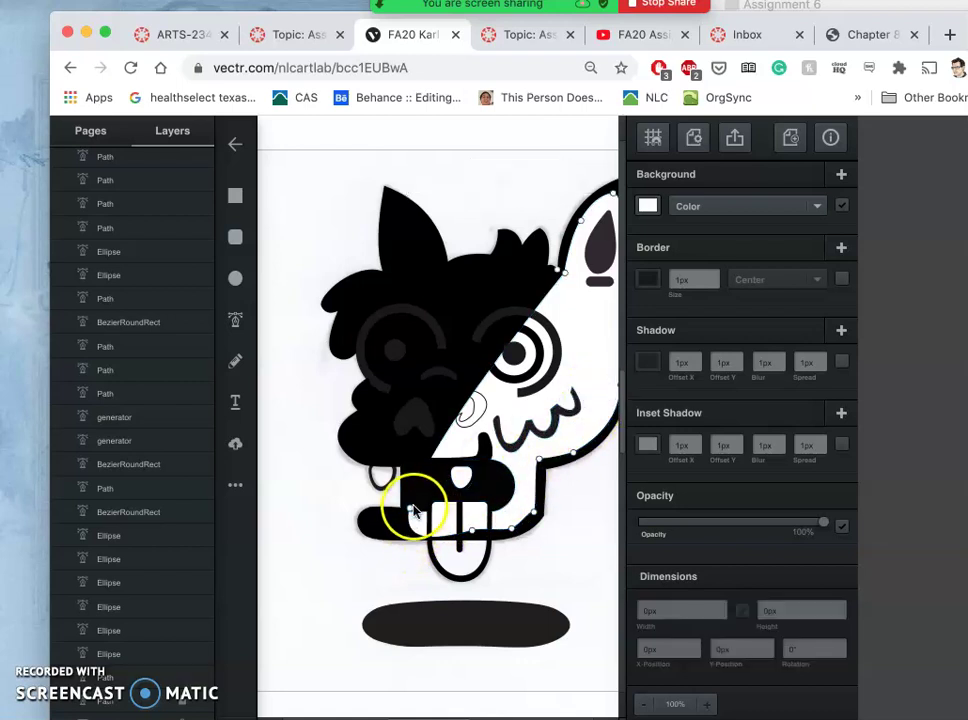
left_click_drag(410, 512, 379, 499)
left_click(472, 531)
left_click(436, 545)
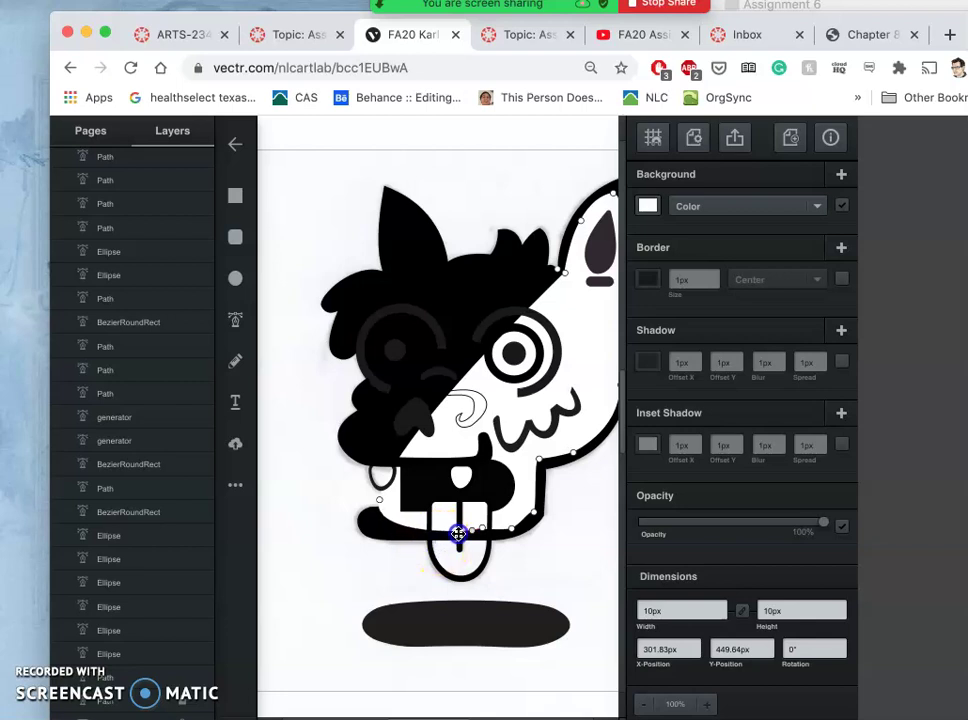
left_click(458, 535)
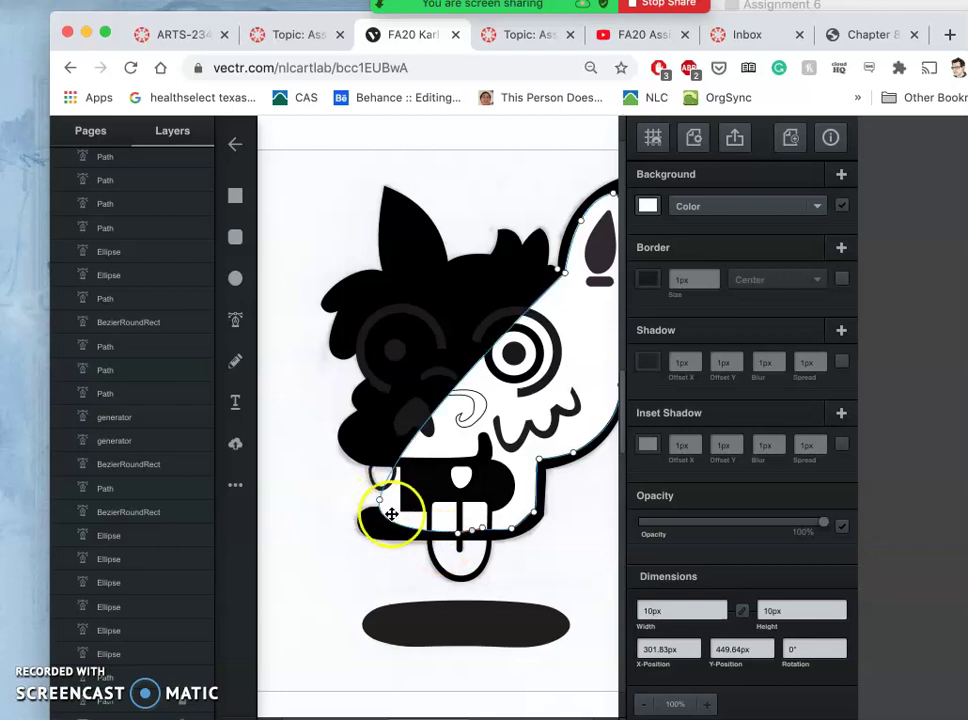
left_click(402, 527)
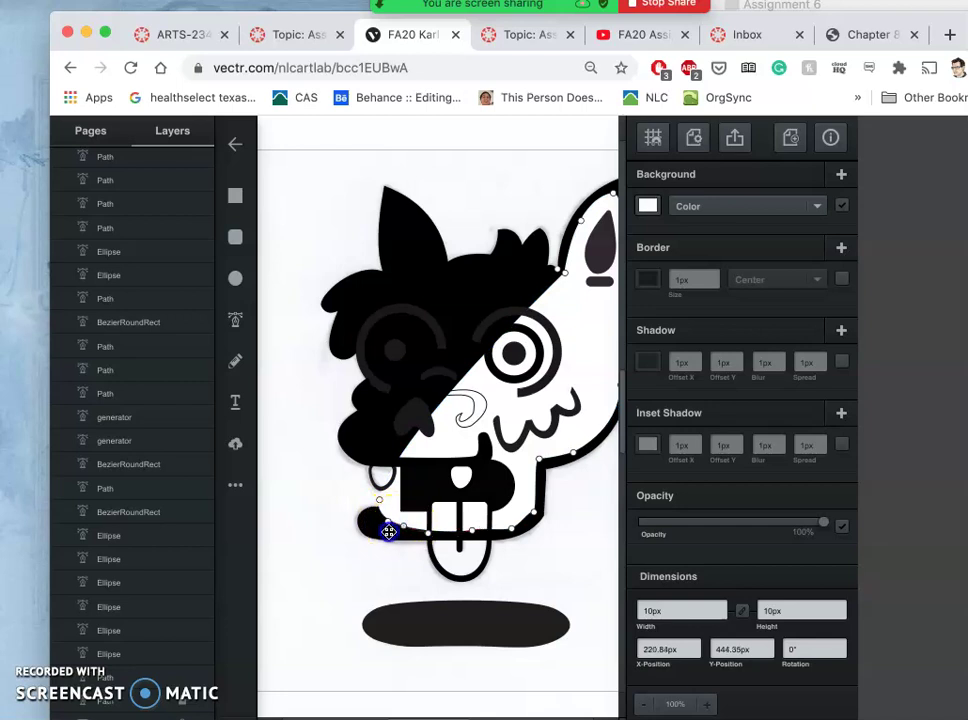
left_click_drag(400, 527, 376, 531)
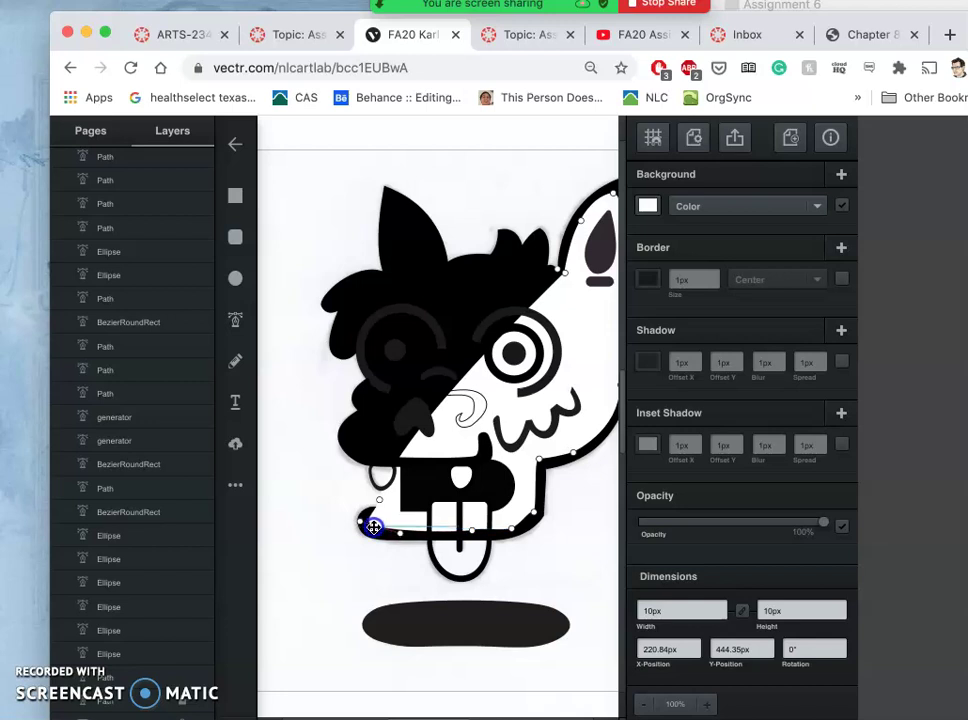
left_click_drag(373, 527, 374, 526)
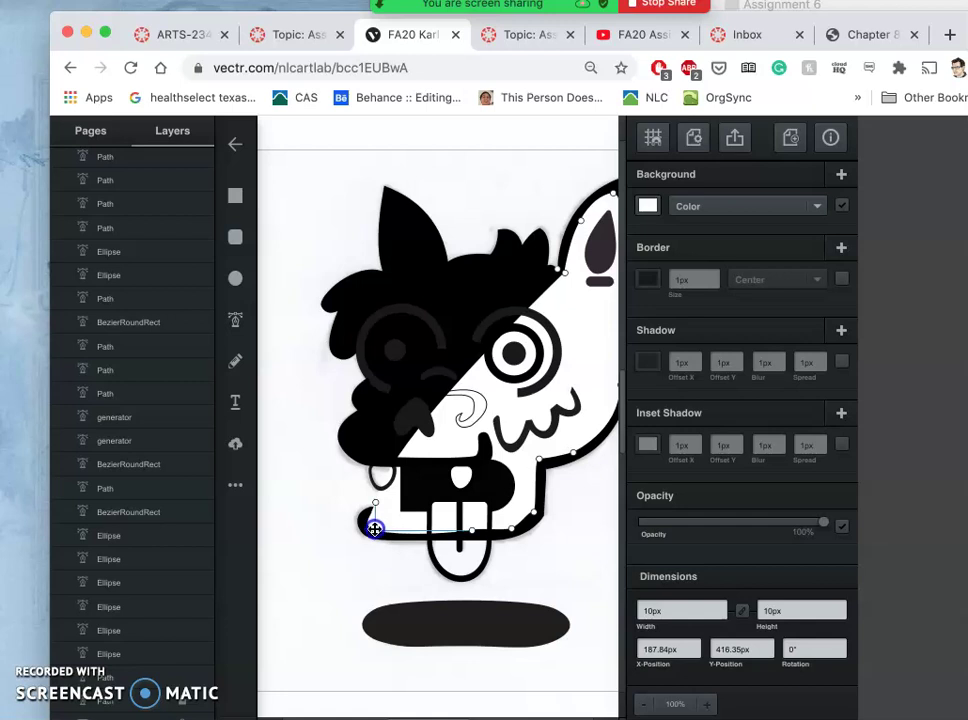
Trace the lower jaw's upper edge with nodes at the mouth and snout corner, then round off the white shape's jaw tip.
left_click_drag(375, 526, 432, 512)
left_click(394, 462)
left_click(397, 527)
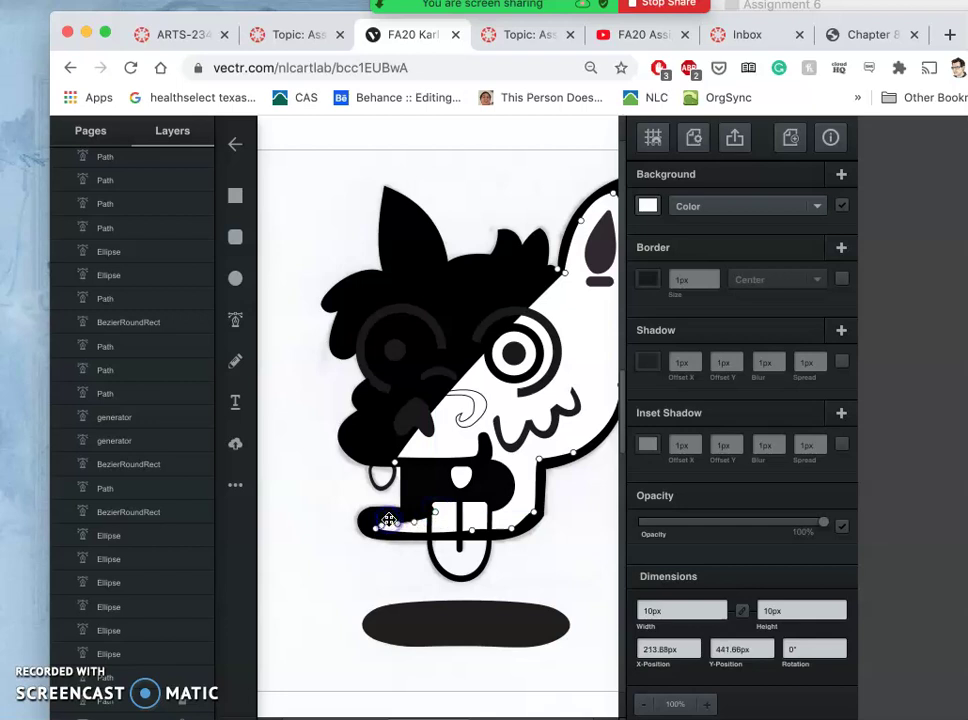
left_click_drag(397, 527, 387, 516)
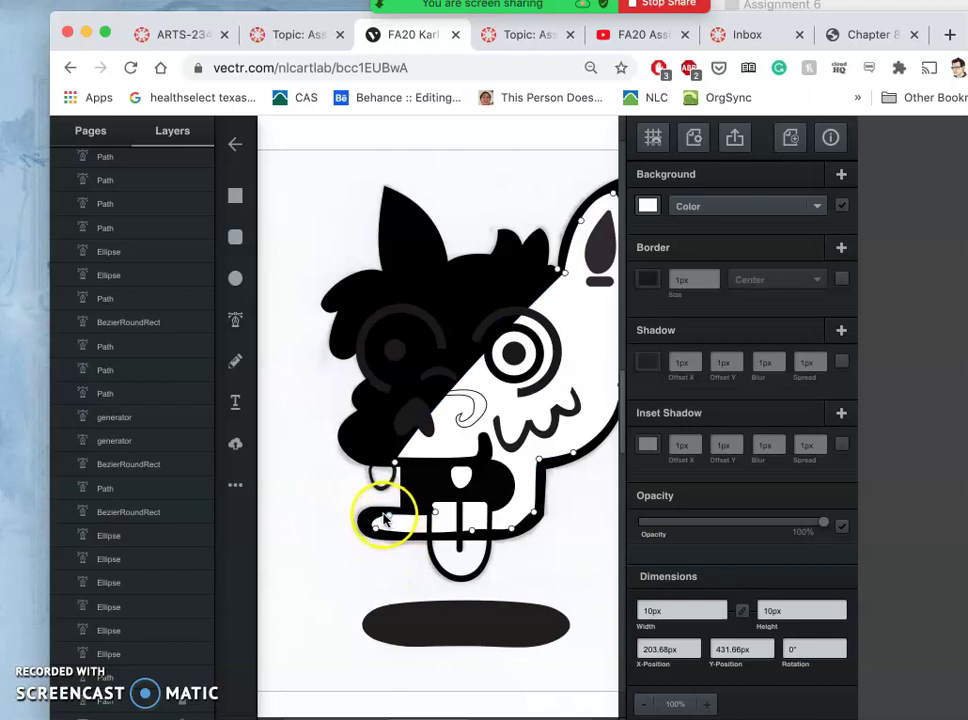
left_click(380, 519)
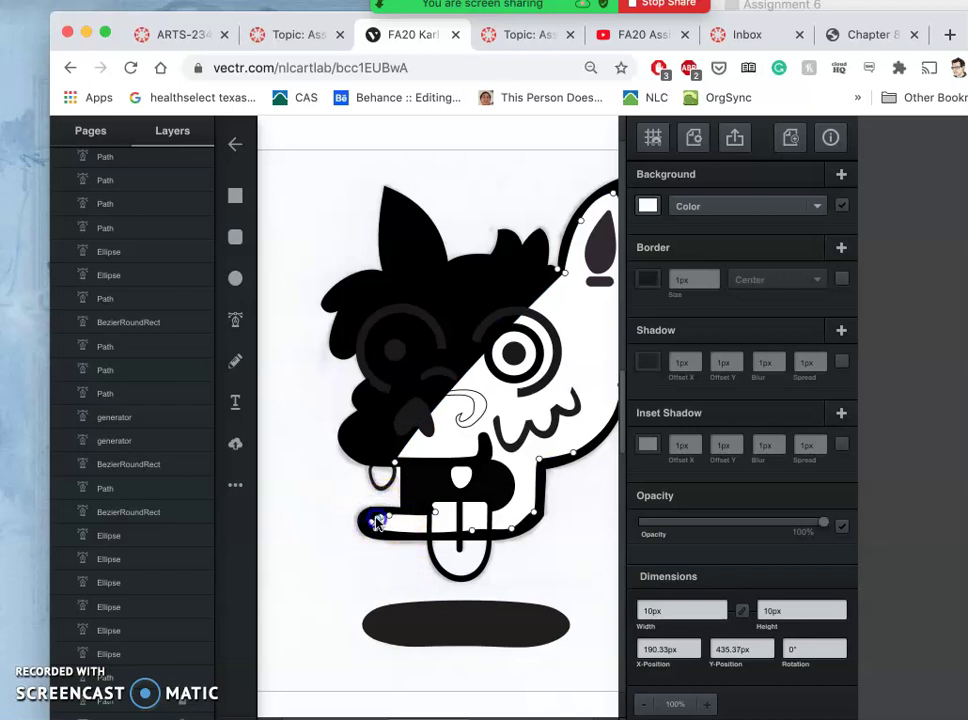
left_click_drag(372, 517, 374, 516)
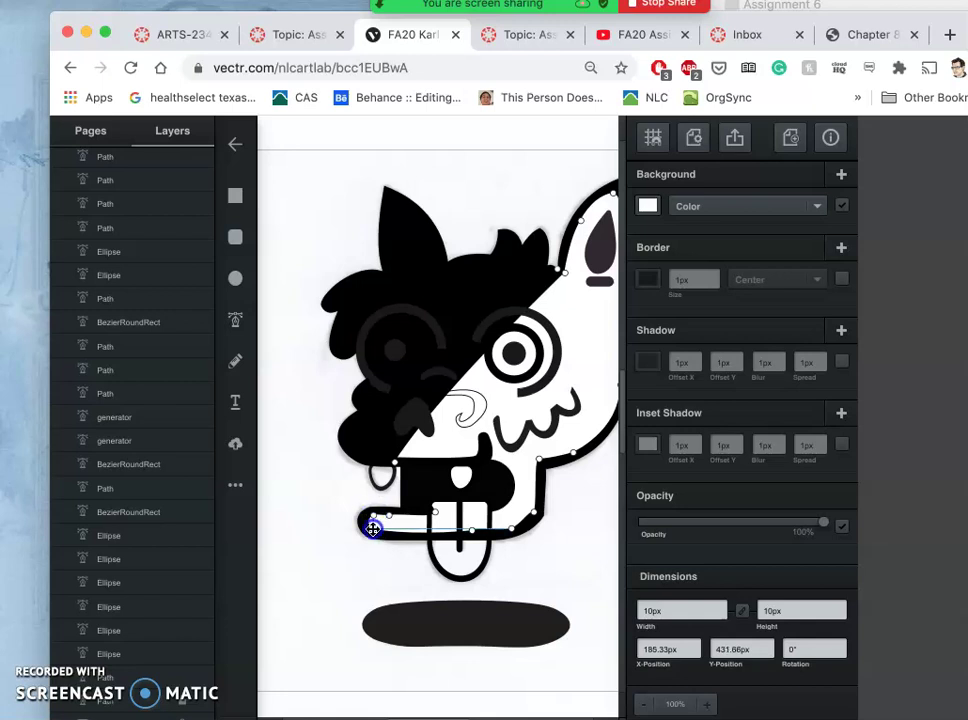
left_click_drag(373, 531, 374, 530)
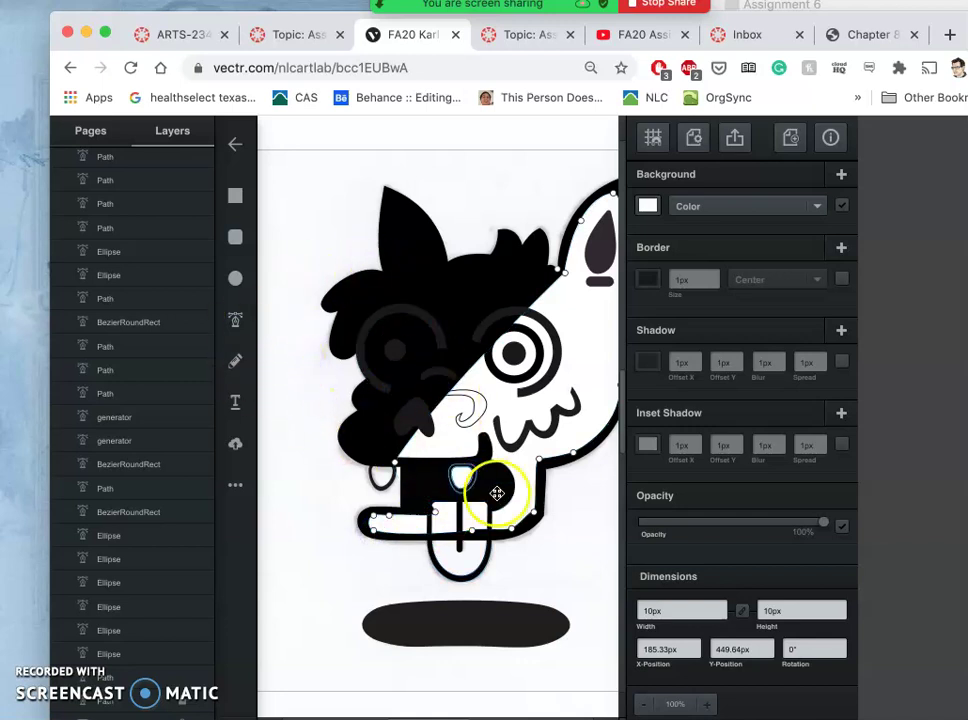
Pull the white shape's inner edge out over the snout and up to the forehead, adding nodes beside the eye and adjusting the ear-base node.
left_click_drag(481, 422, 348, 440)
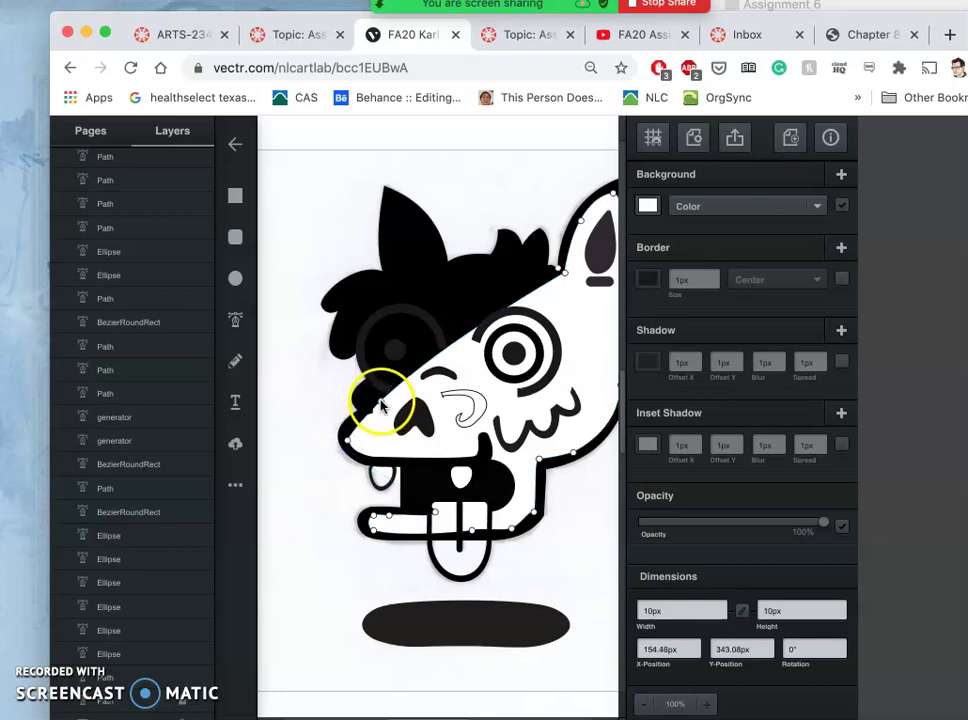
left_click_drag(381, 402, 389, 297)
left_click(396, 372)
left_click(560, 273)
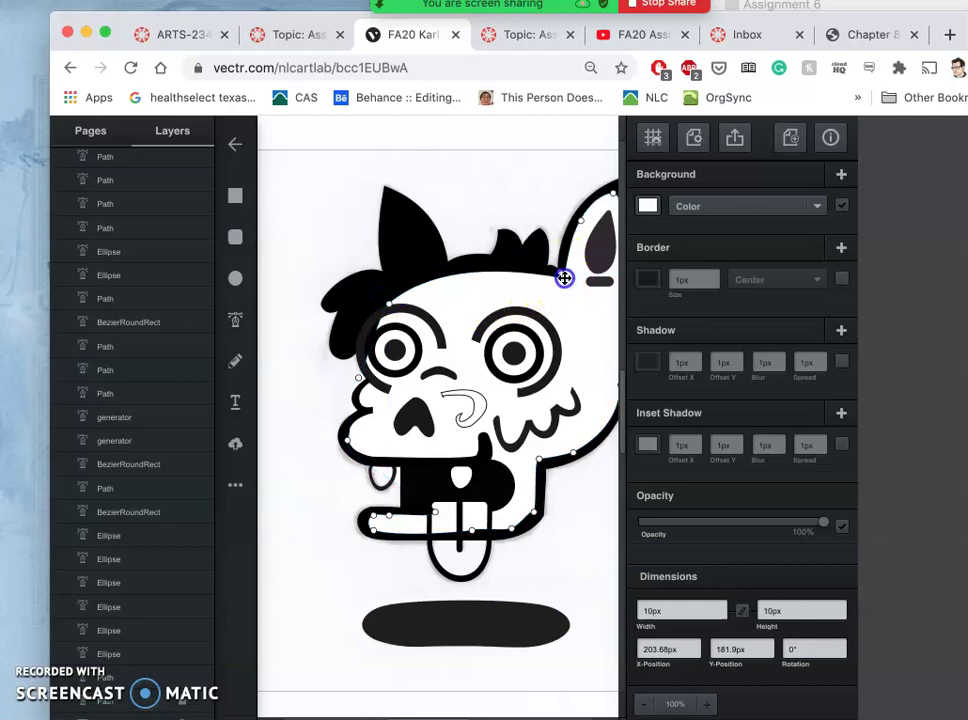
Move the forehead node out to the brow beneath the hair and tuck the neighbouring ear-base node into the corner.
left_click(396, 304)
left_click_drag(396, 304, 361, 309)
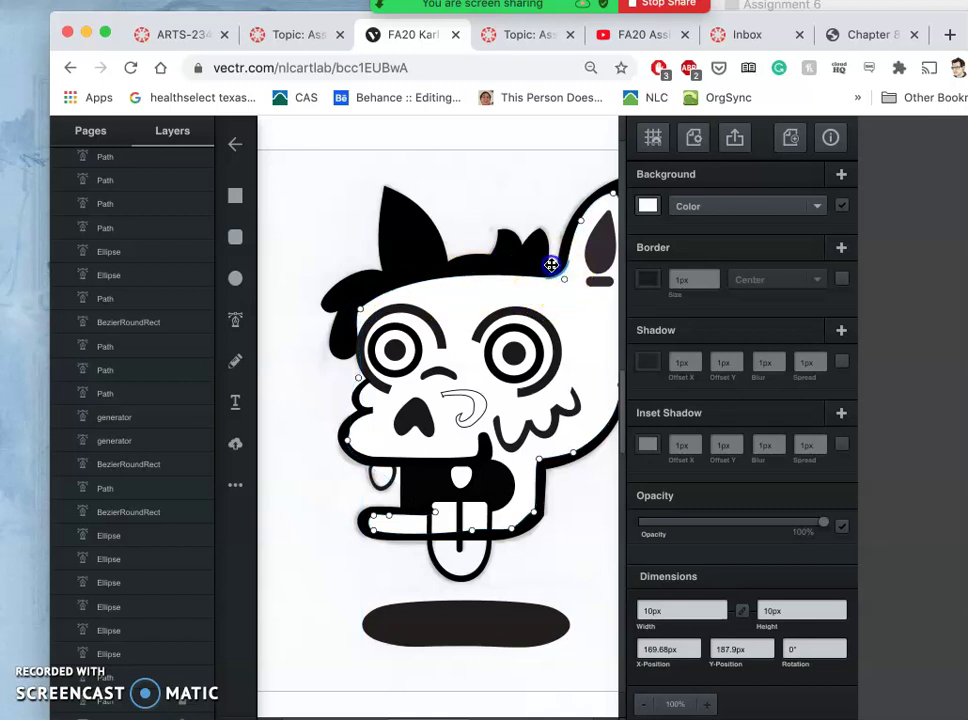
left_click_drag(551, 266, 559, 272)
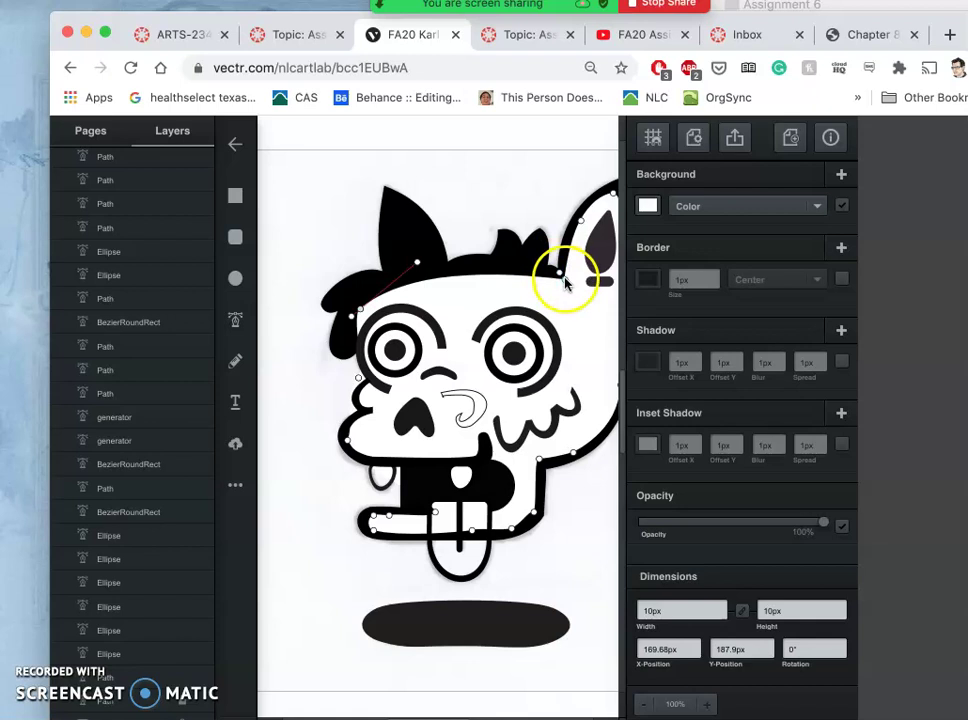
Fit the white shape's top edge to the forehead, bending the brow curve and adding nodes beneath the black ear and the hair tuft.
left_click_drag(418, 266, 429, 249)
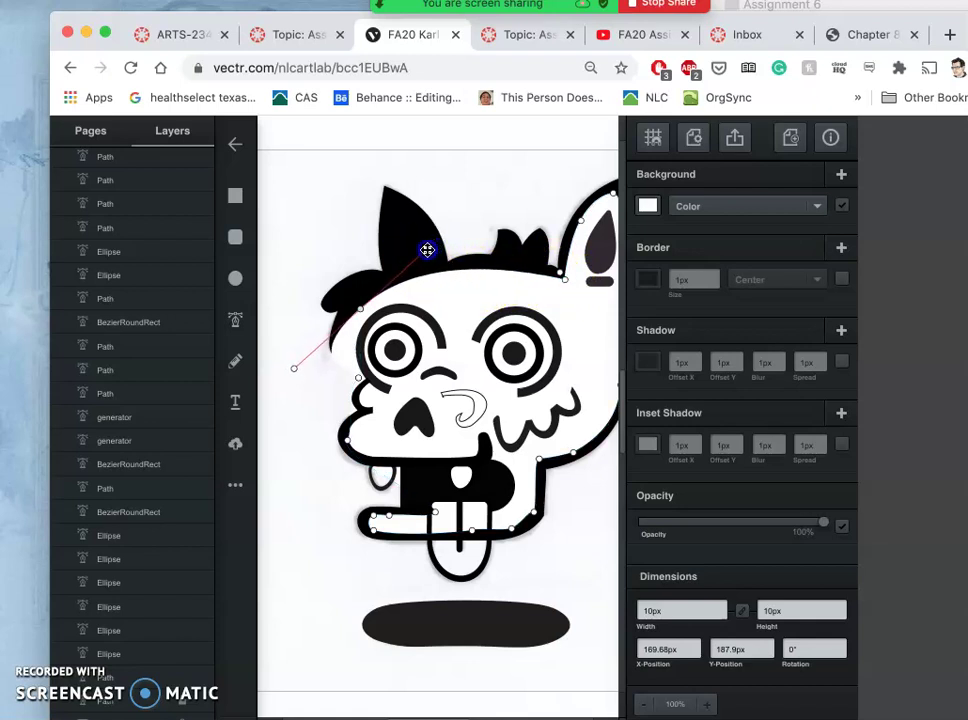
left_click(424, 280)
left_click_drag(422, 279, 426, 278)
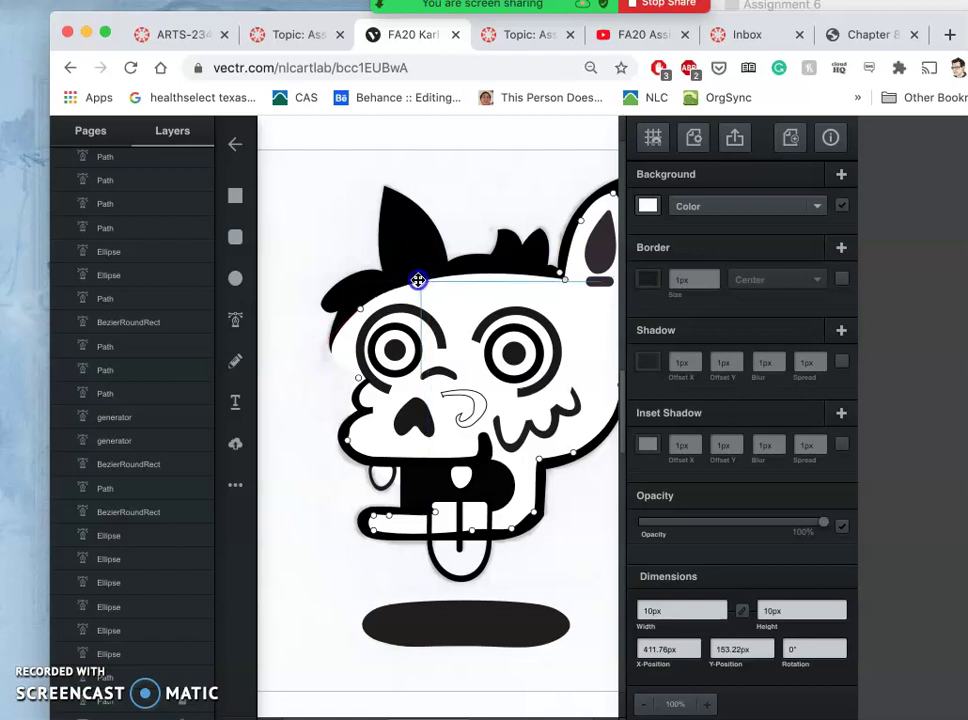
left_click(511, 286)
left_click(514, 276)
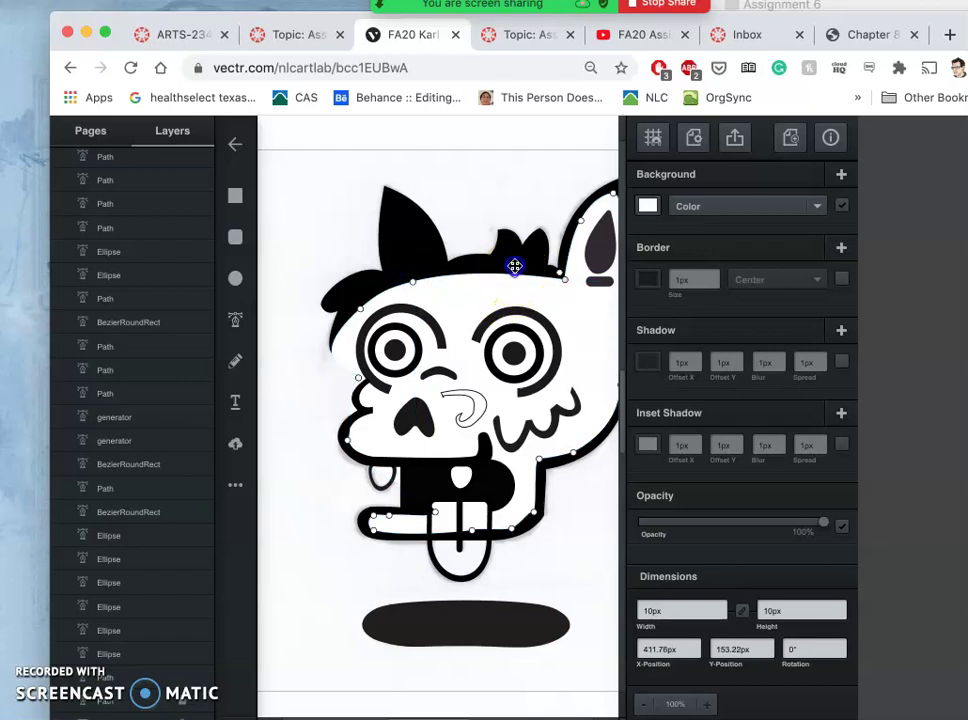
left_click_drag(513, 278, 509, 269)
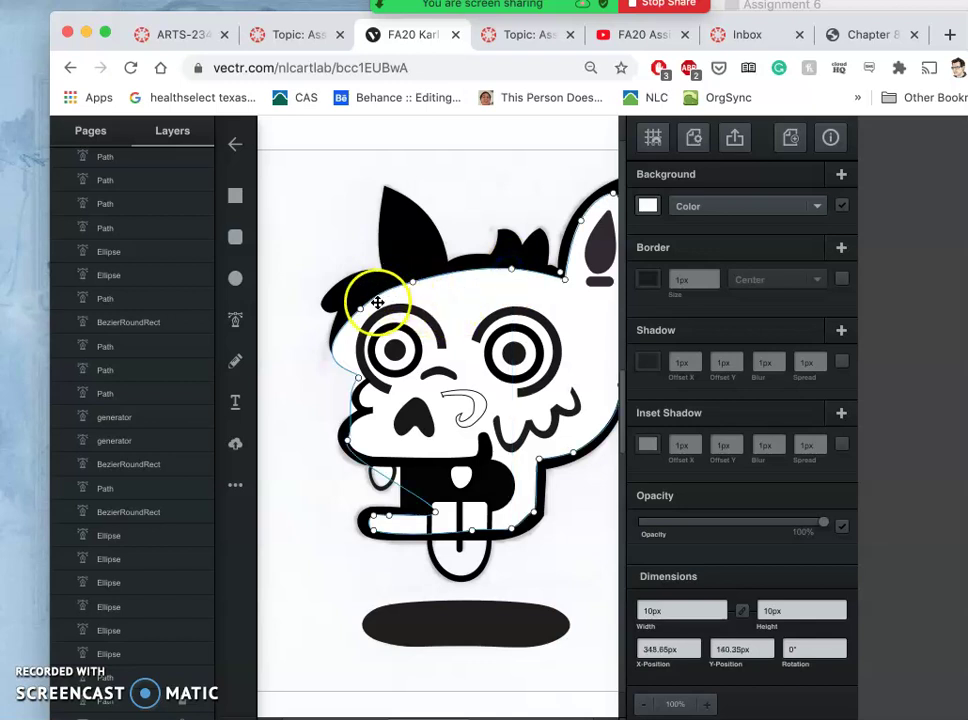
left_click_drag(362, 312, 359, 308)
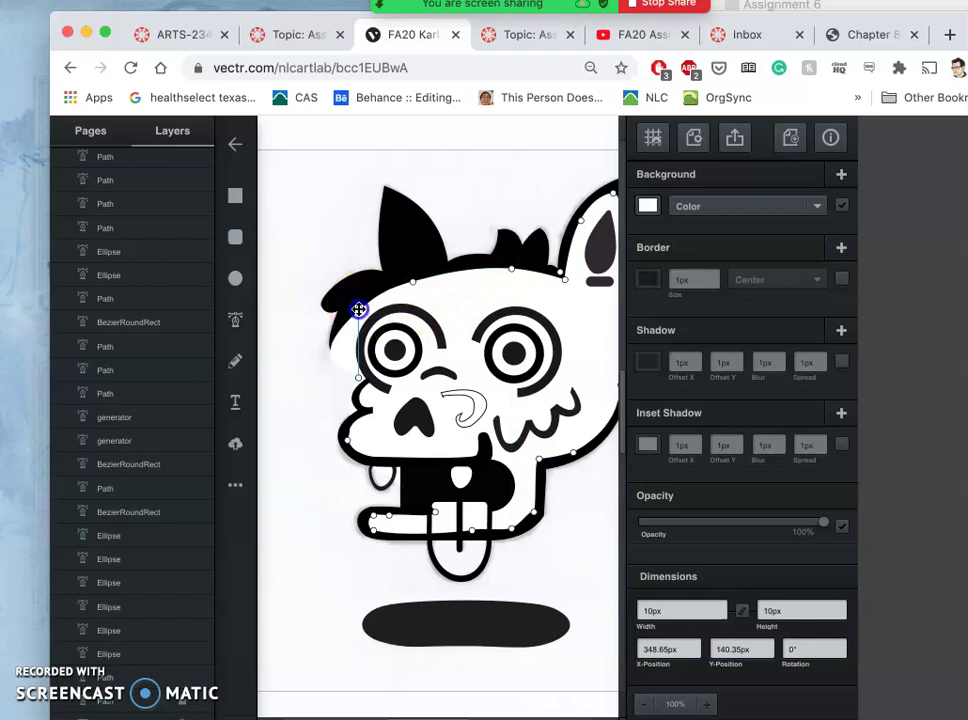
Reopen the white shape's nodes at the back of the jaw and nudge the upper jaw-corner node into the black outline's corner.
mouse_move(358, 305)
left_mouse_down()
mouse_move(378, 396)
mouse_move(426, 326)
mouse_move(391, 335)
mouse_move(497, 352)
mouse_move(503, 402)
mouse_move(534, 480)
mouse_move(566, 519)
mouse_move(534, 520)
left_mouse_up()
scroll(536, 521, "up", 2)
key("super+plus")
left_click_drag(472, 473, 324, 231)
left_click(566, 471)
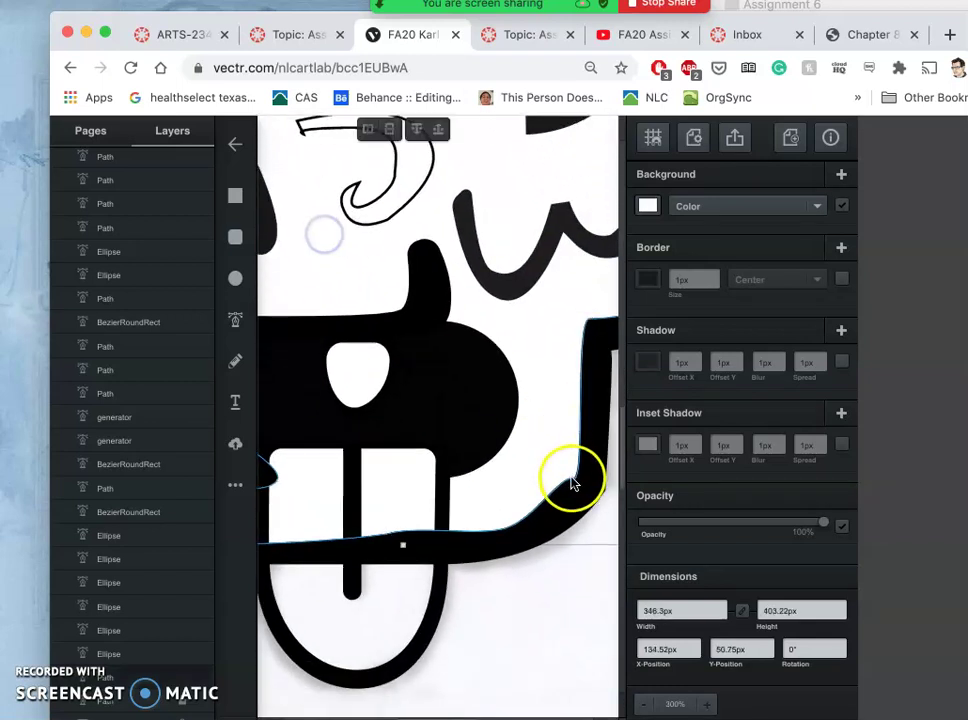
left_click(582, 449)
left_click(560, 372)
double_click(560, 340)
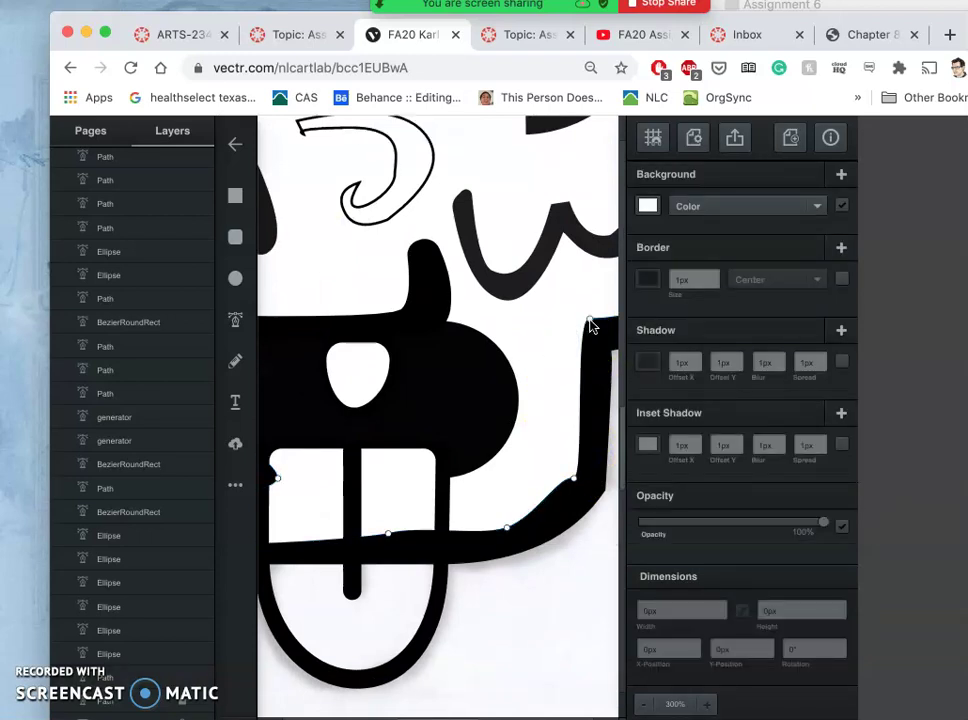
left_click(590, 323)
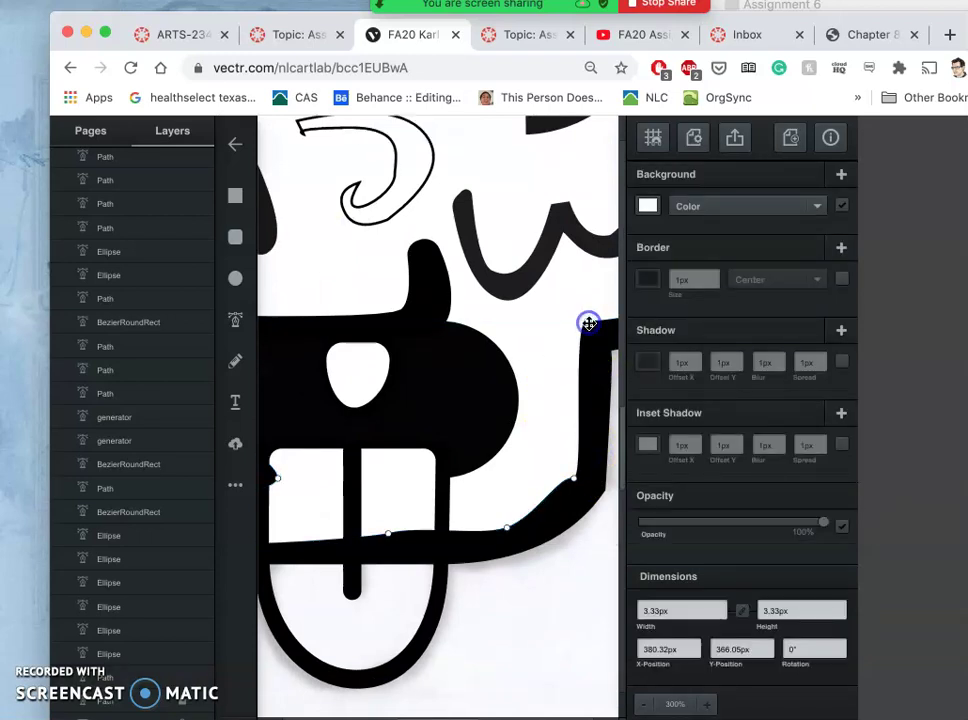
Round the white shape's lower jaw corner by adjusting the curve handle of its corner node.
left_click(586, 481)
left_click_drag(586, 481, 557, 521)
left_click(551, 512)
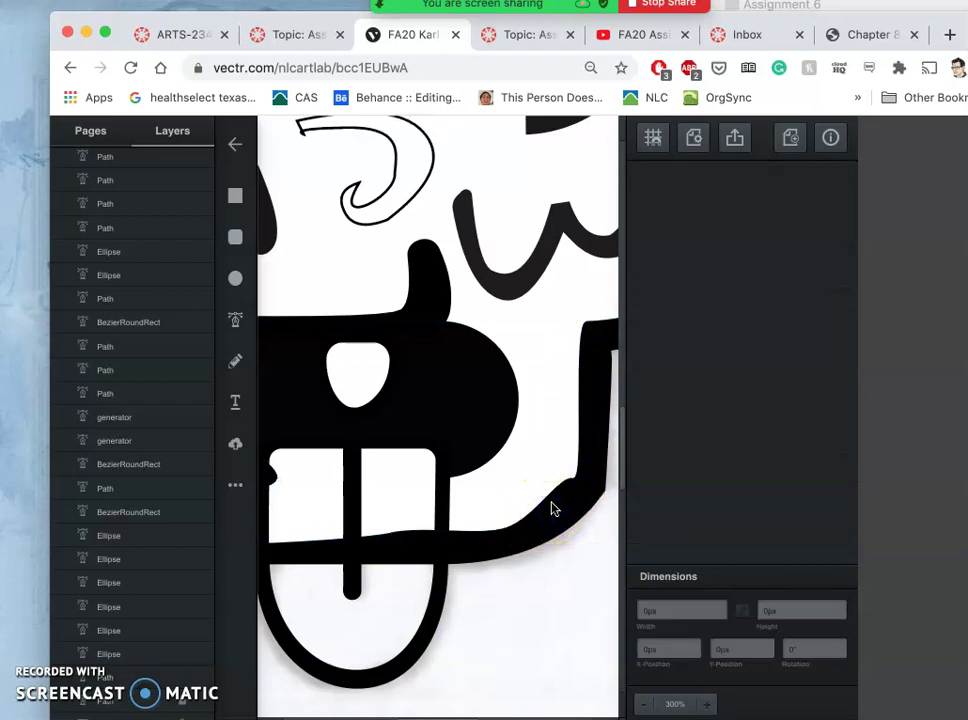
left_click(545, 473)
double_click(540, 473)
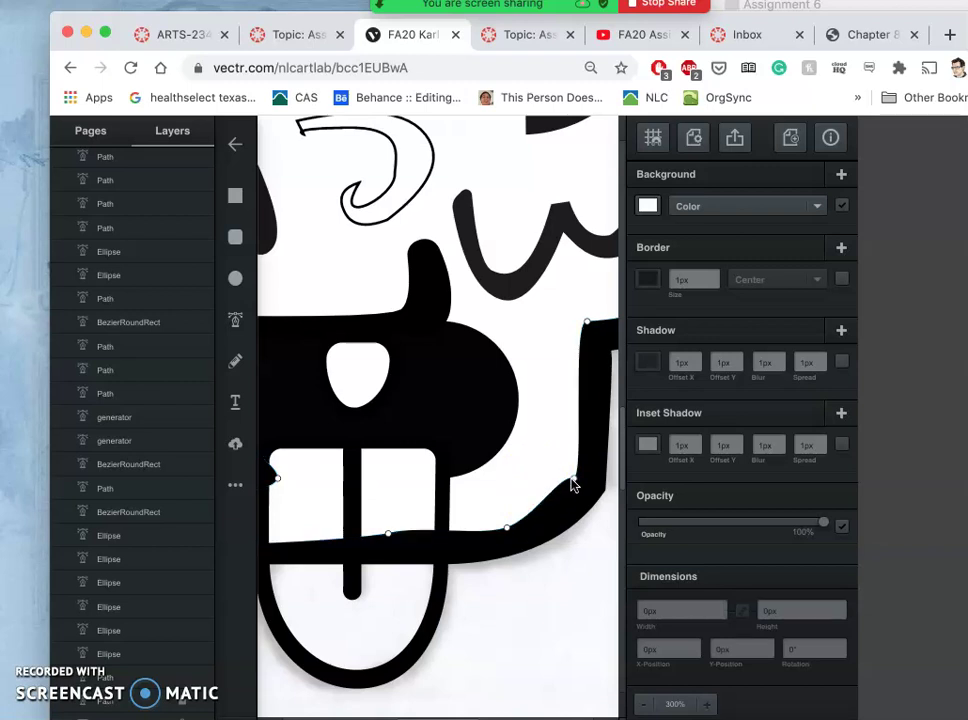
left_click(574, 481)
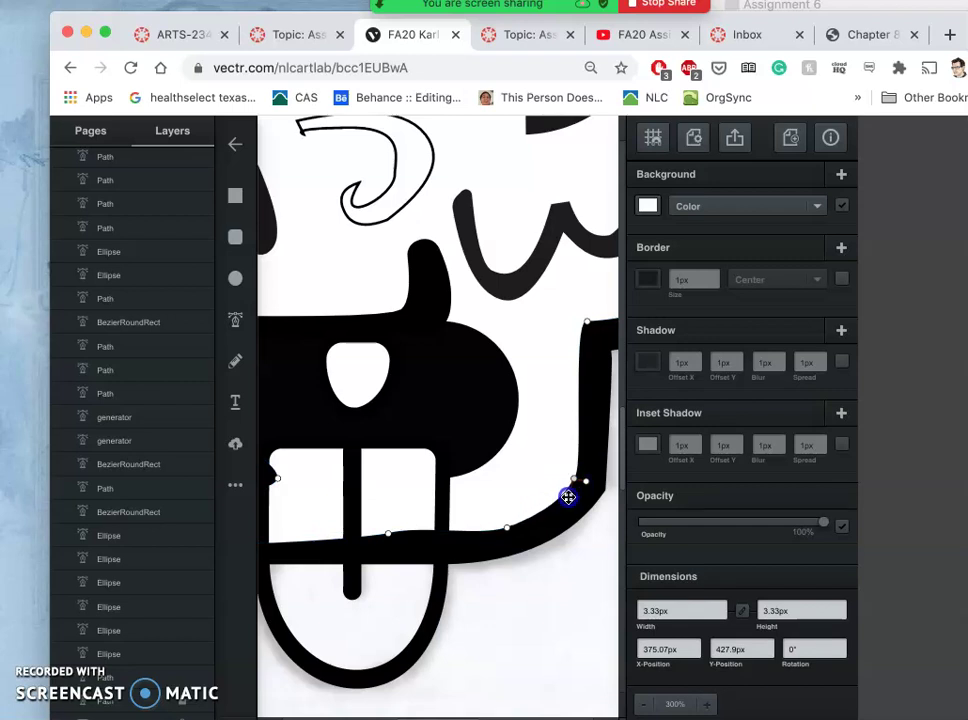
left_click_drag(568, 497, 412, 538)
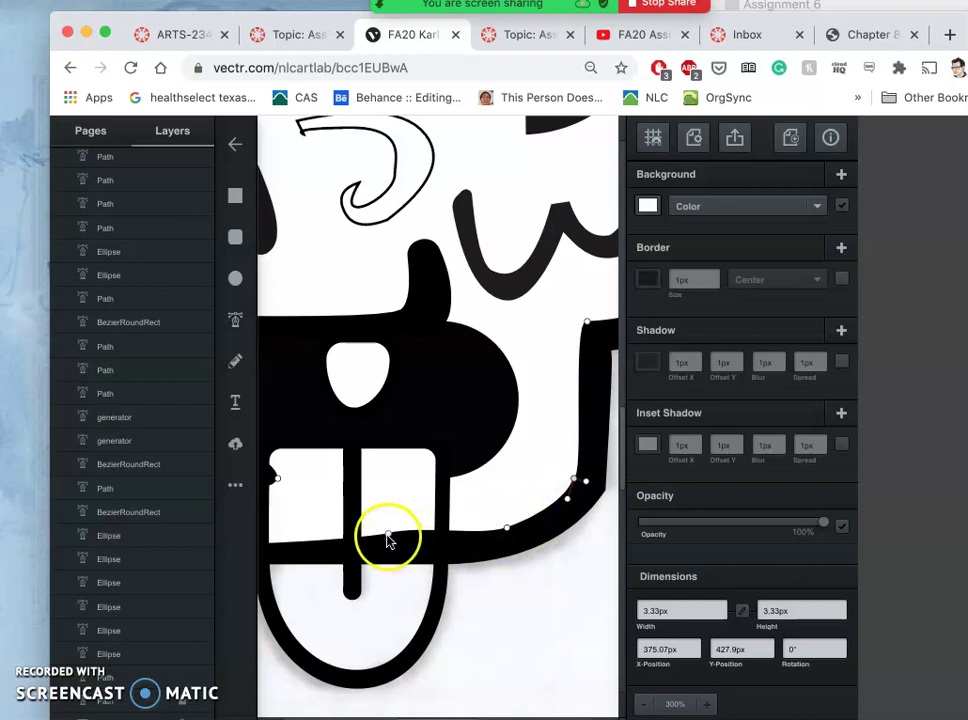
Lower the white shape's bottom-edge node behind the tongue and add nodes where the jaw meets each side of the tongue.
left_click(388, 537)
left_click_drag(388, 537, 388, 541)
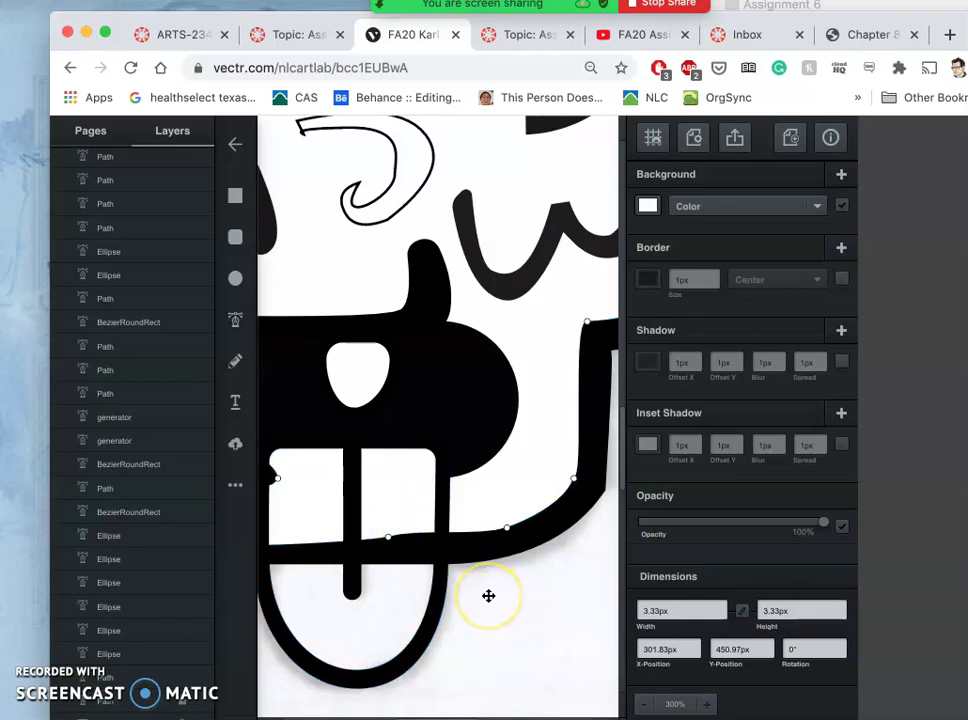
scroll(488, 596, "left", 2)
scroll(488, 596, "right", 1)
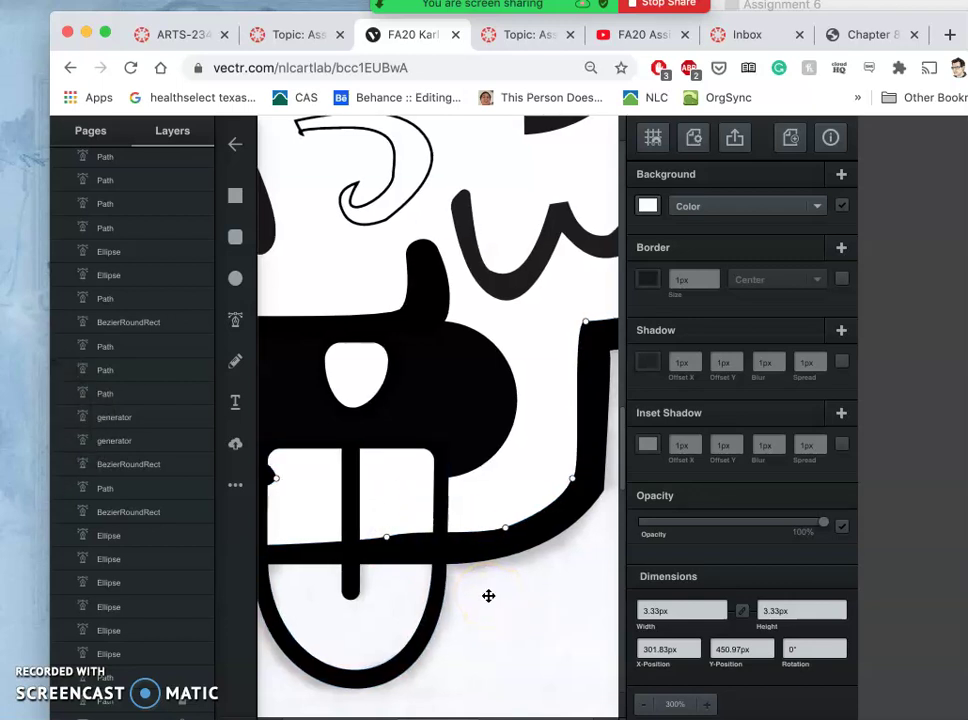
left_click(437, 535)
left_click_drag(437, 535, 280, 548)
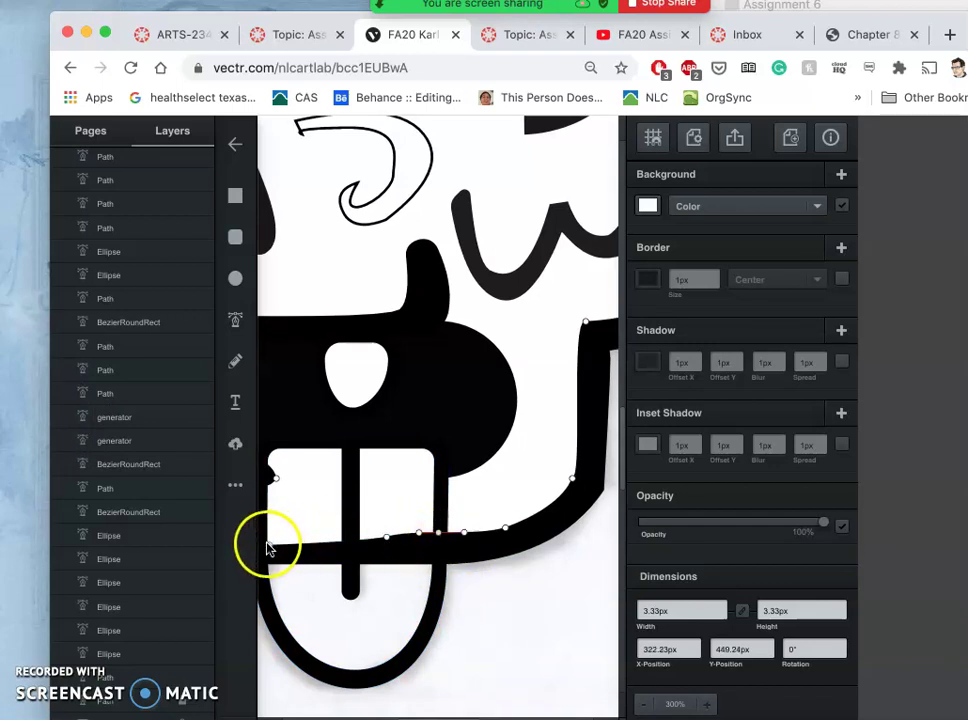
left_click(264, 545)
Extend the white shape down behind the tongue, placing one node beyond the tongue's lower right side and another beyond its lower left.
left_click_drag(370, 547, 453, 646)
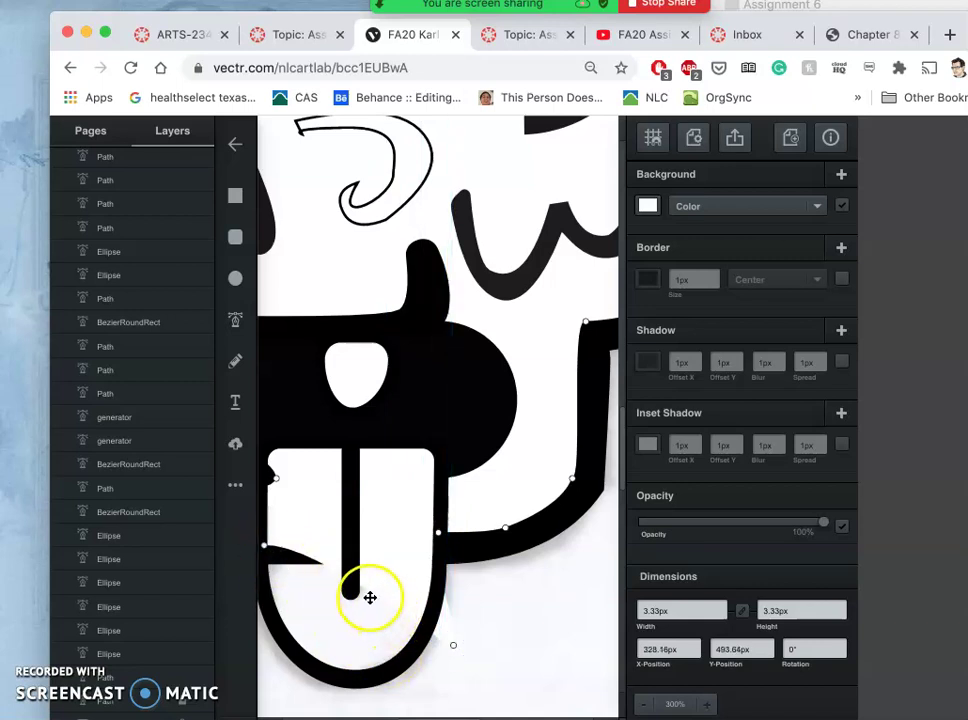
left_click(370, 595)
left_click_drag(370, 595, 279, 675)
scroll(372, 659, "left", 1)
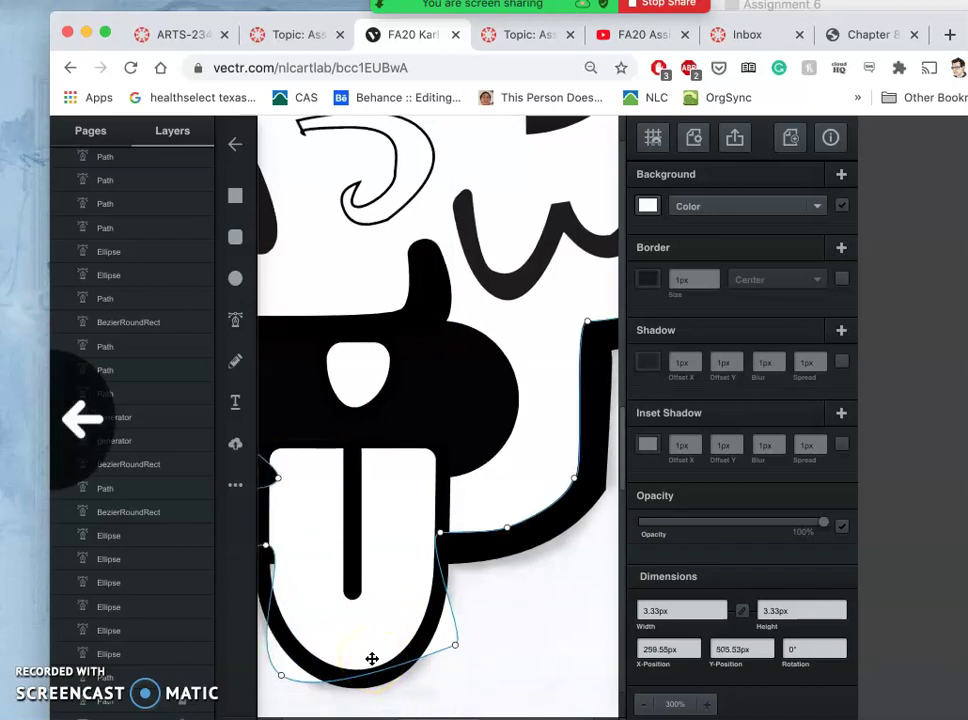
Reopen the white shape and bend its curve from the lower left tongue-jaw node to follow the tongue's outline.
scroll(372, 659, "right", 2)
left_click(395, 685)
scroll(395, 683, "left", 5)
left_click_drag(531, 681, 532, 680)
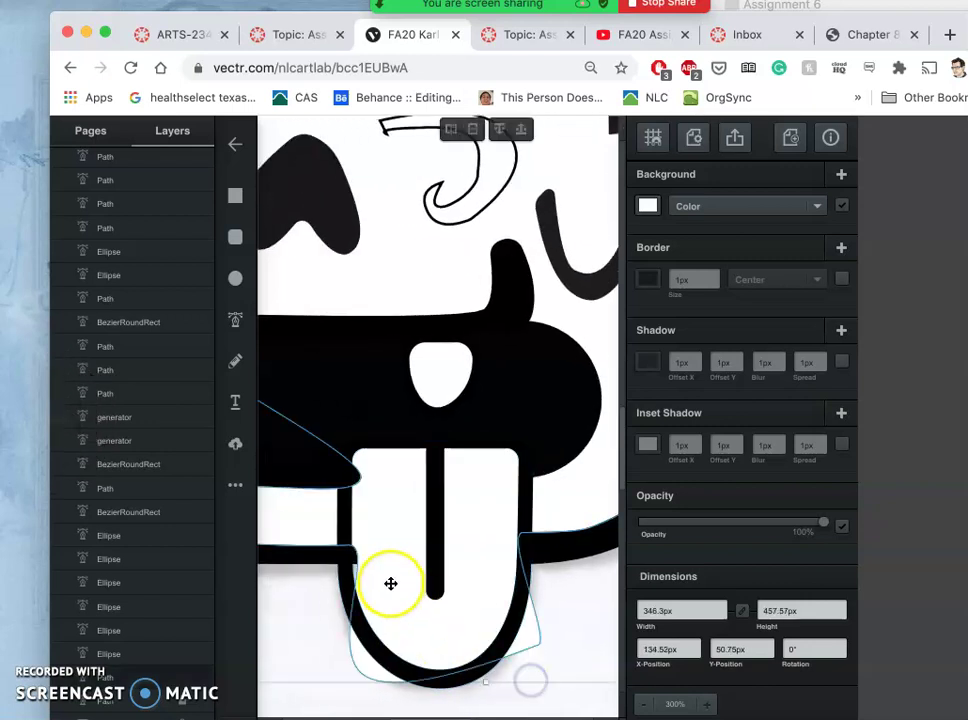
double_click(385, 577)
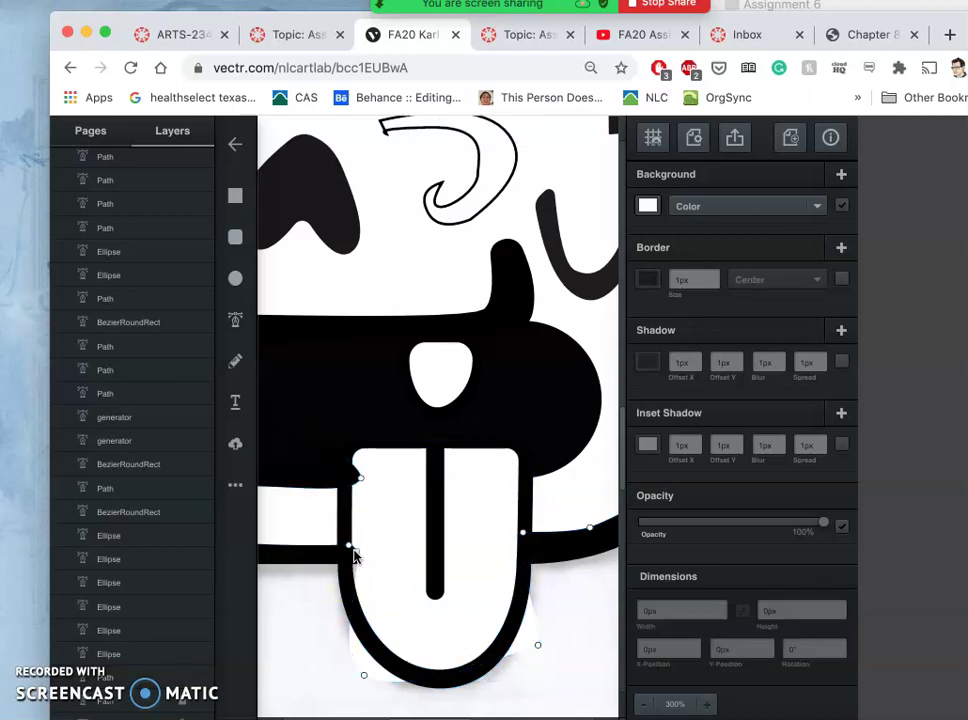
left_click_drag(347, 545, 375, 548)
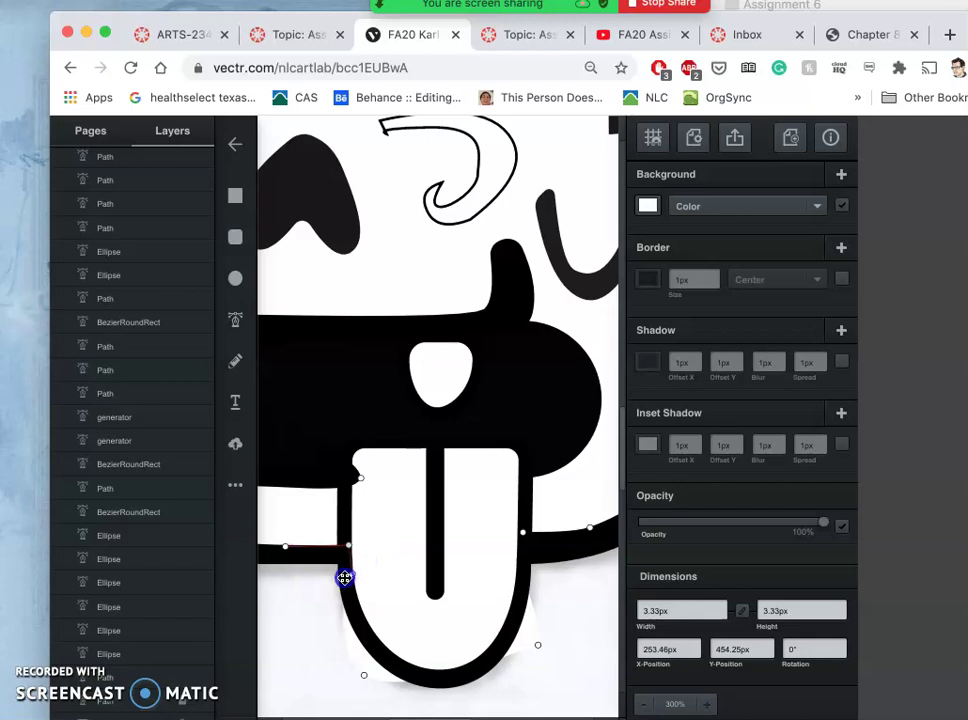
left_click_drag(339, 582, 342, 582)
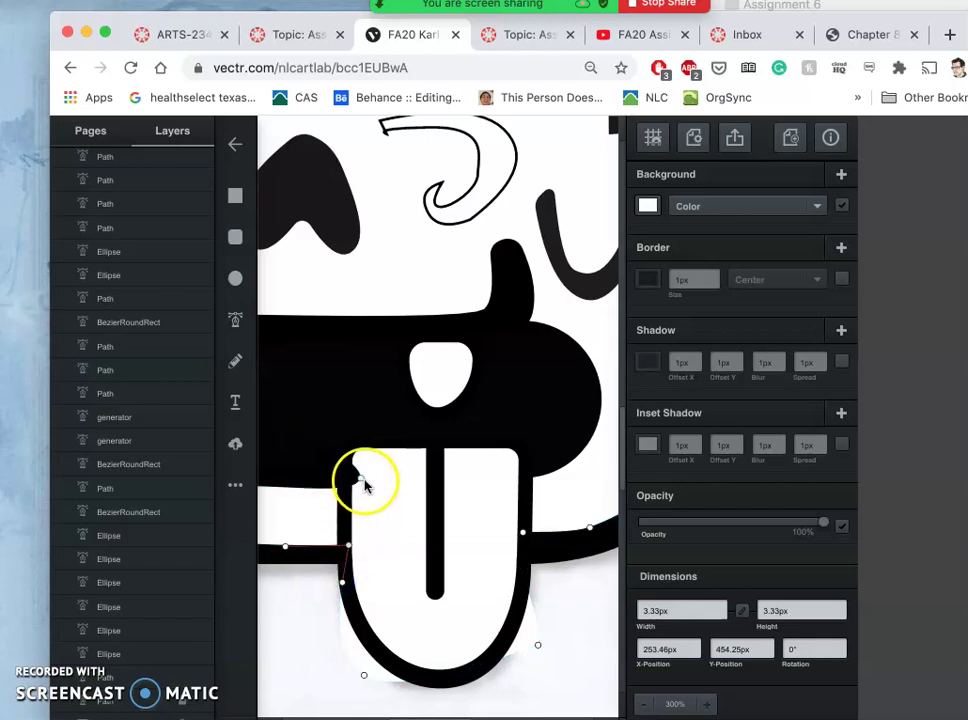
Add a node where the lower jaw's upper edge meets the tongue's left side and tuck the stray mouth node under the tongue's outline.
mouse_move(360, 482)
left_mouse_down()
mouse_move(348, 473)
mouse_move(372, 478)
mouse_move(348, 489)
left_mouse_up()
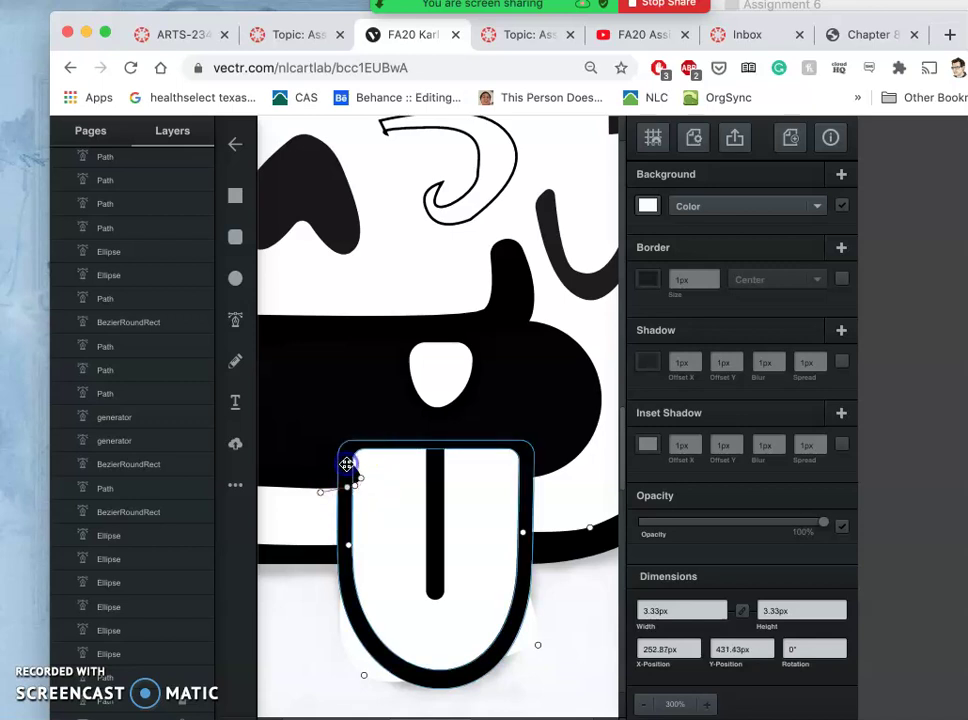
left_click(347, 466)
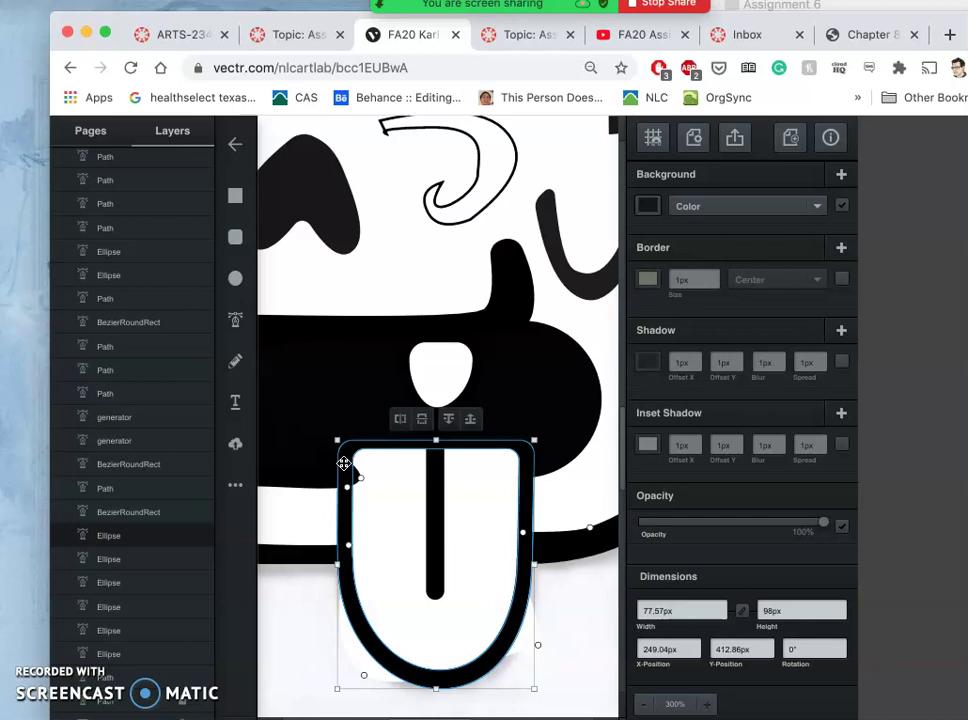
left_click(325, 472)
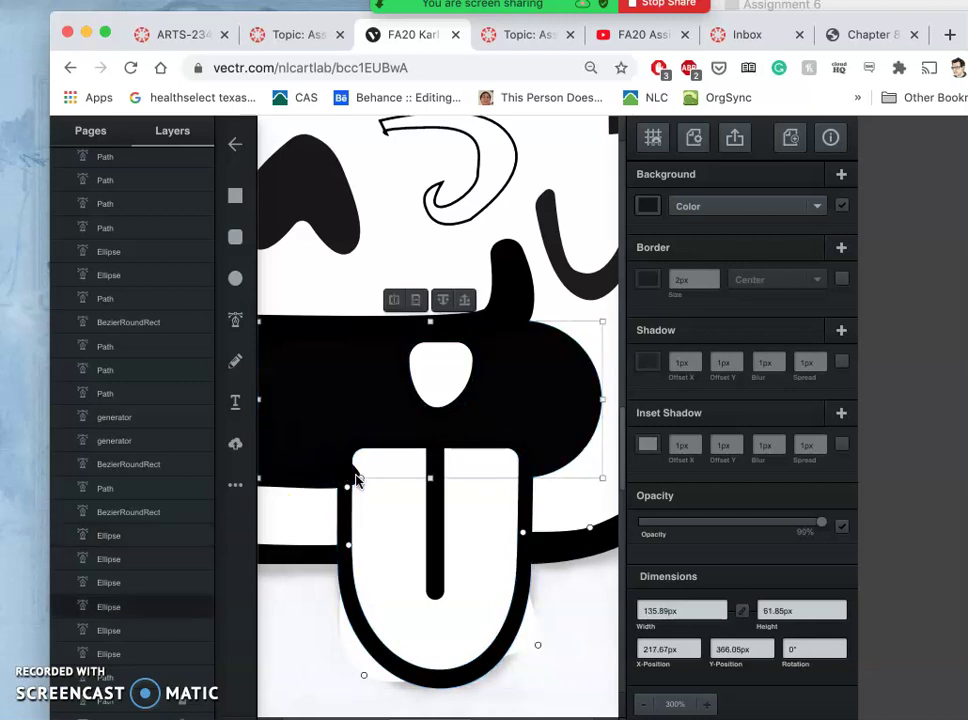
left_click(352, 471)
left_click(324, 478)
left_click(325, 478)
left_click(324, 487)
left_click(312, 555)
left_click(322, 532)
left_click(355, 500)
left_click(361, 484)
left_click_drag(361, 484, 344, 465)
left_click(345, 481)
Smooth the white shape's upper edge along the lower jaw by adjusting its middle node and the node beside the tongue.
scroll(347, 482, "right", 1)
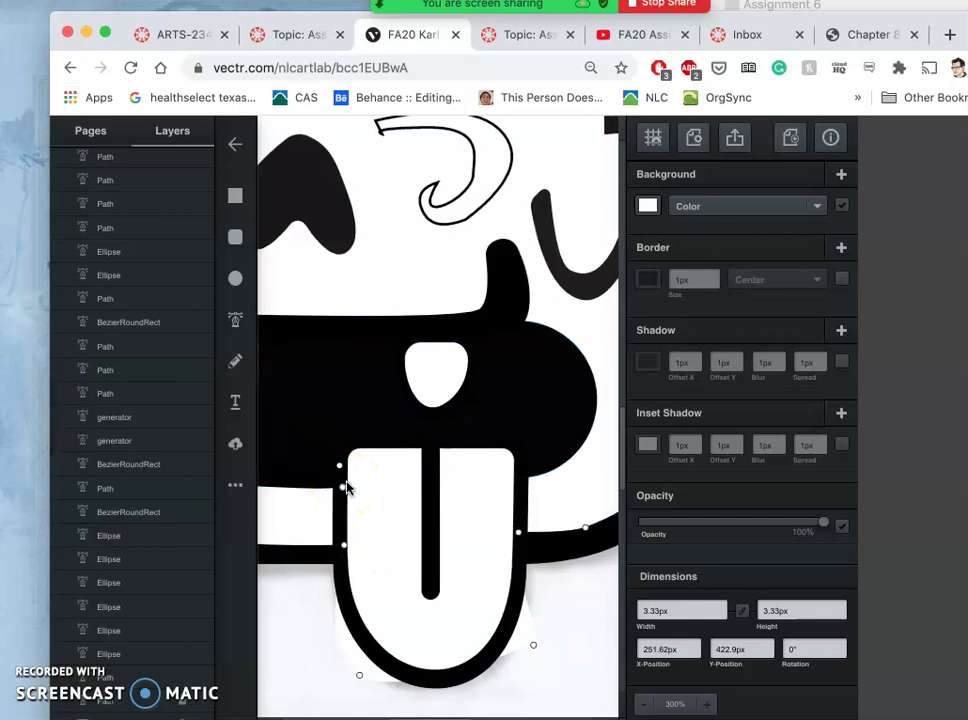
left_click_drag(352, 397, 543, 516)
scroll(543, 516, "left", 2)
scroll(543, 516, "up", 2)
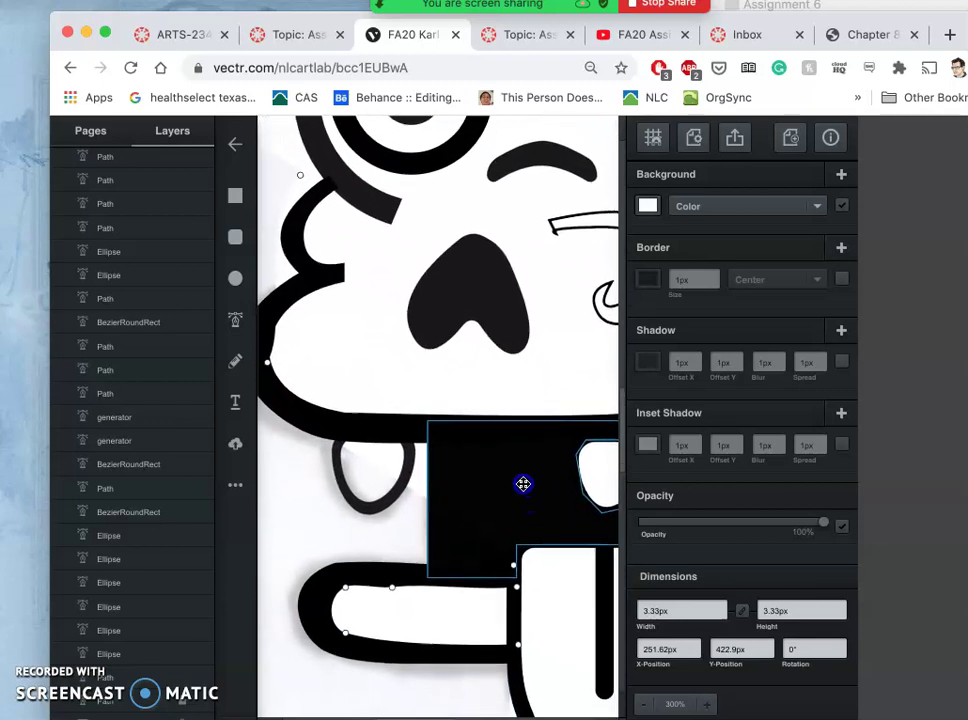
left_click(415, 590)
left_click(390, 585)
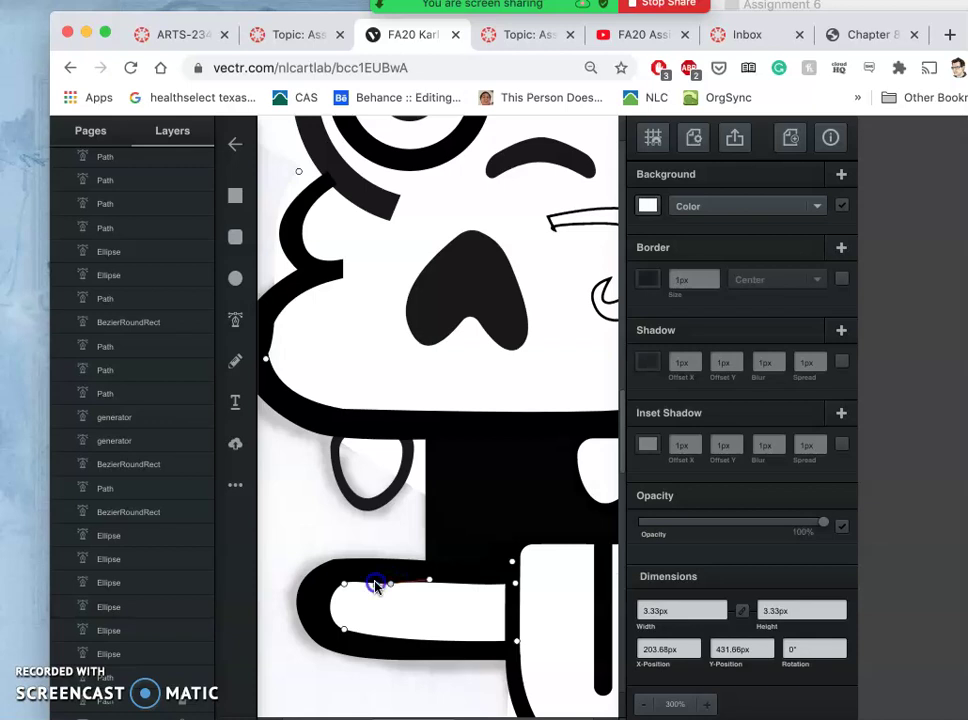
left_click(429, 581)
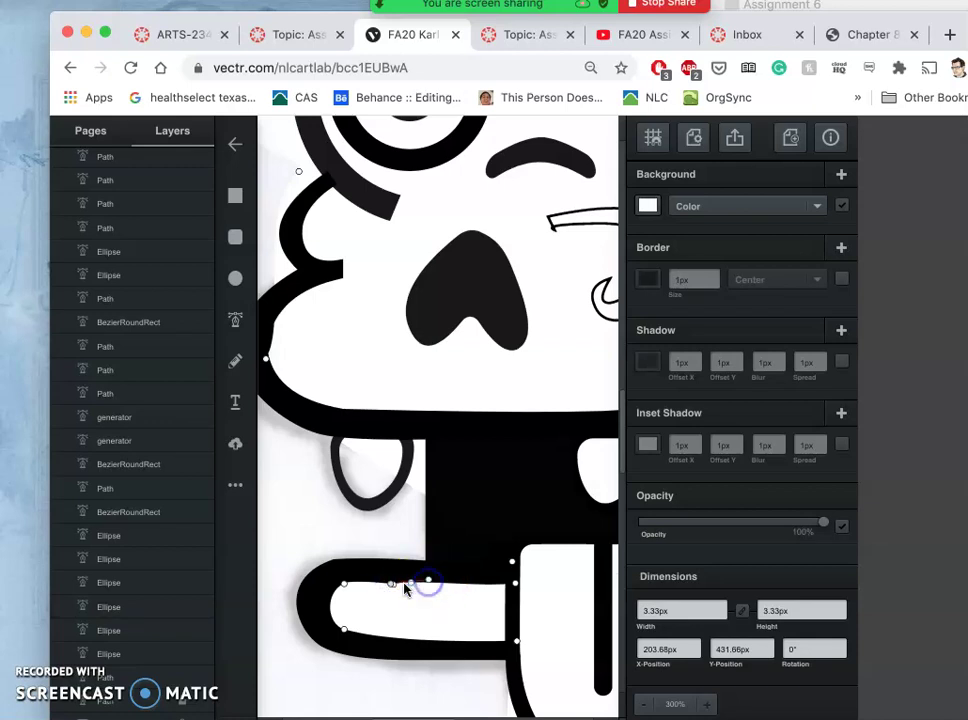
left_click(392, 582)
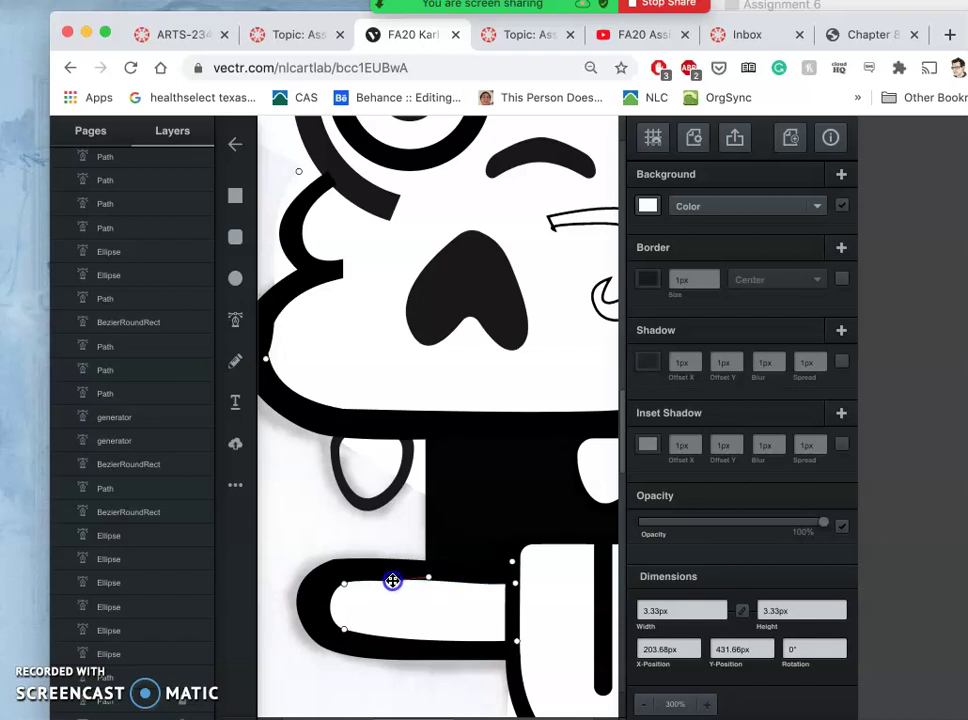
left_click_drag(392, 582, 515, 581)
Raise the lower jaw-edge node beside the tongue, move both jaw-tip nodes outward, and refine the upper edge's curve.
left_click_drag(459, 627, 516, 634)
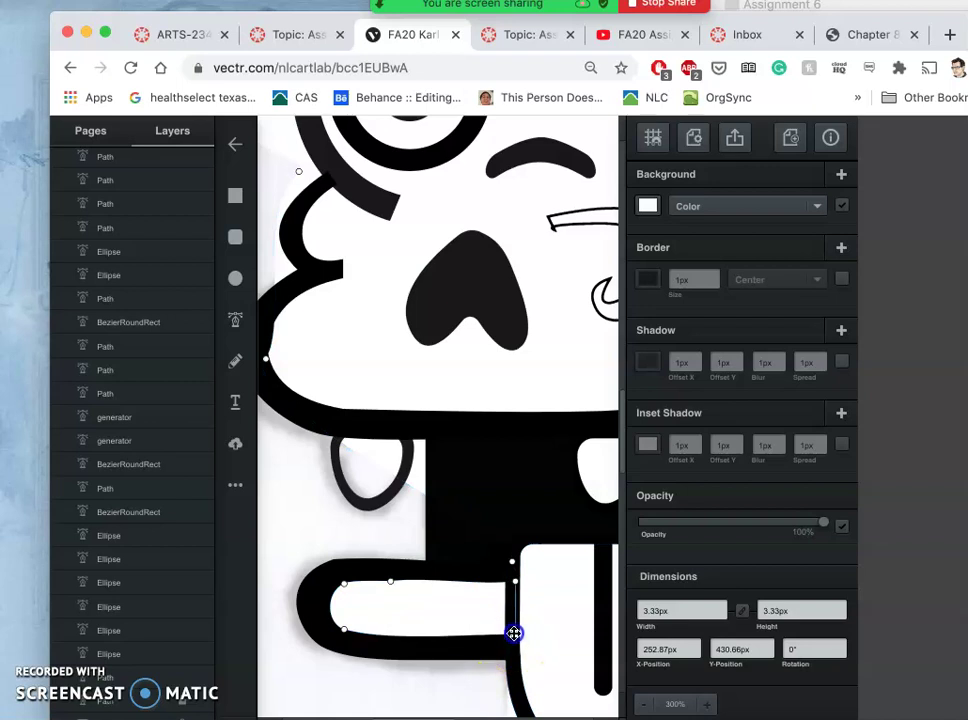
mouse_move(344, 629)
left_mouse_down()
mouse_move(339, 622)
mouse_move(339, 631)
left_mouse_up()
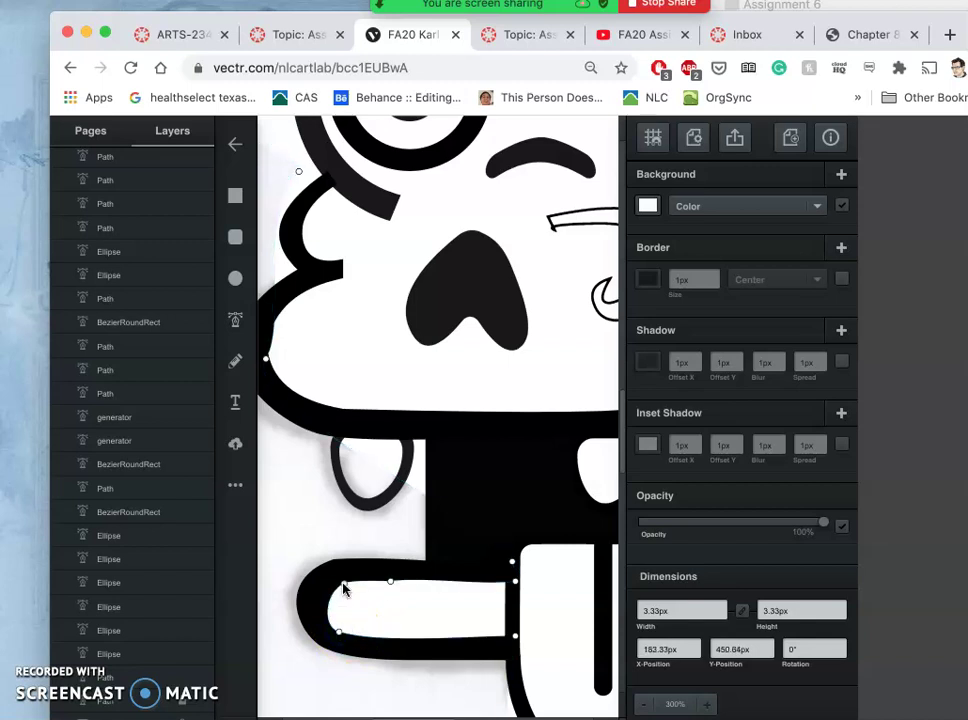
left_click_drag(338, 583, 336, 584)
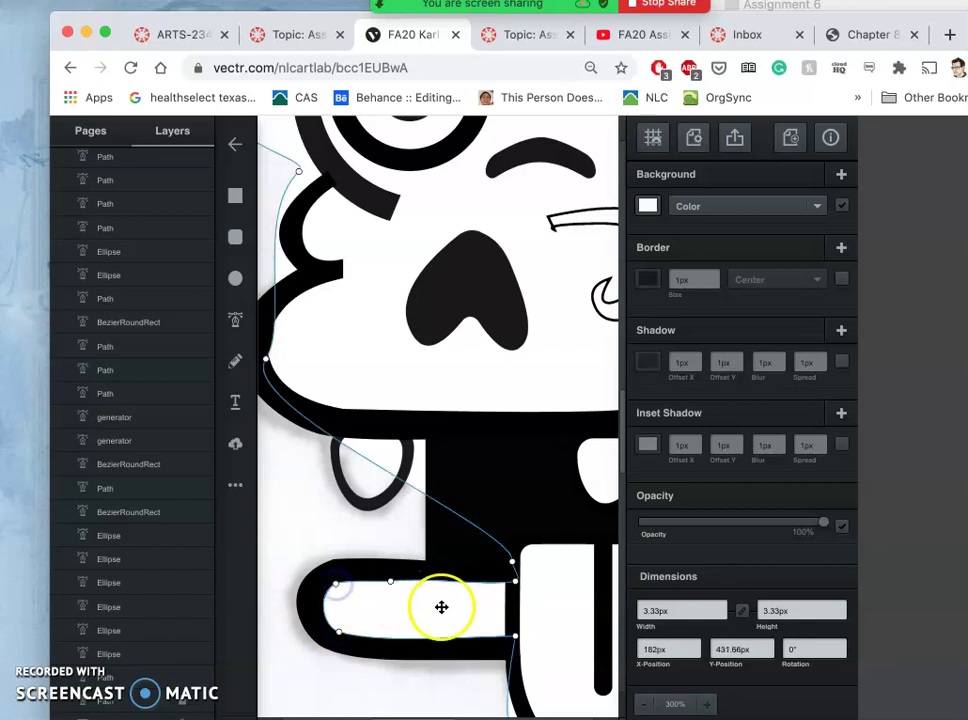
left_click(390, 582)
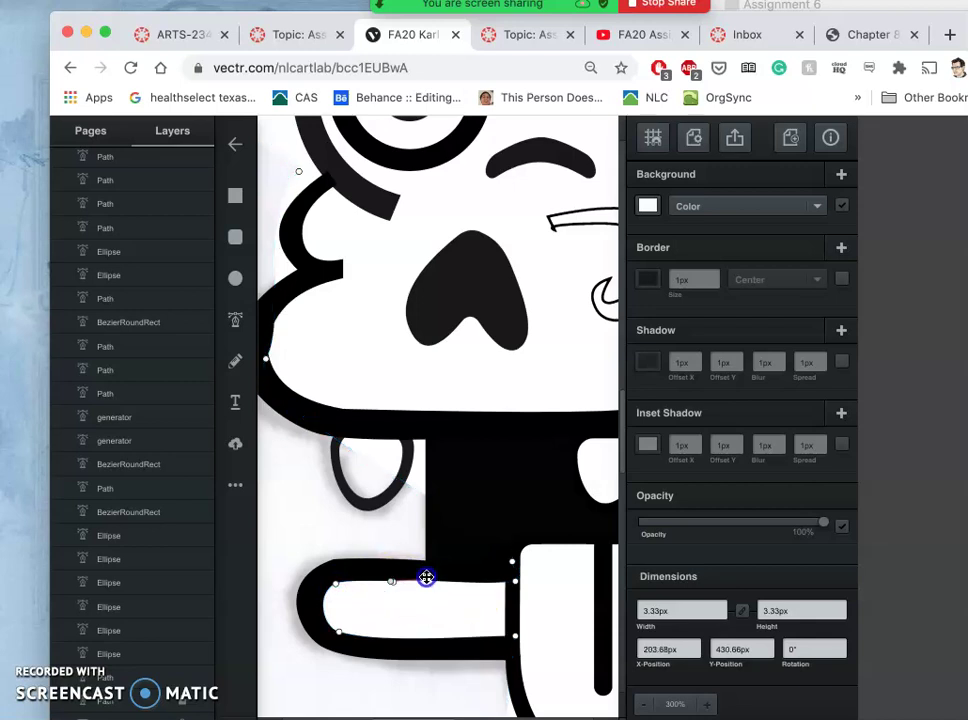
left_click_drag(457, 577, 516, 586)
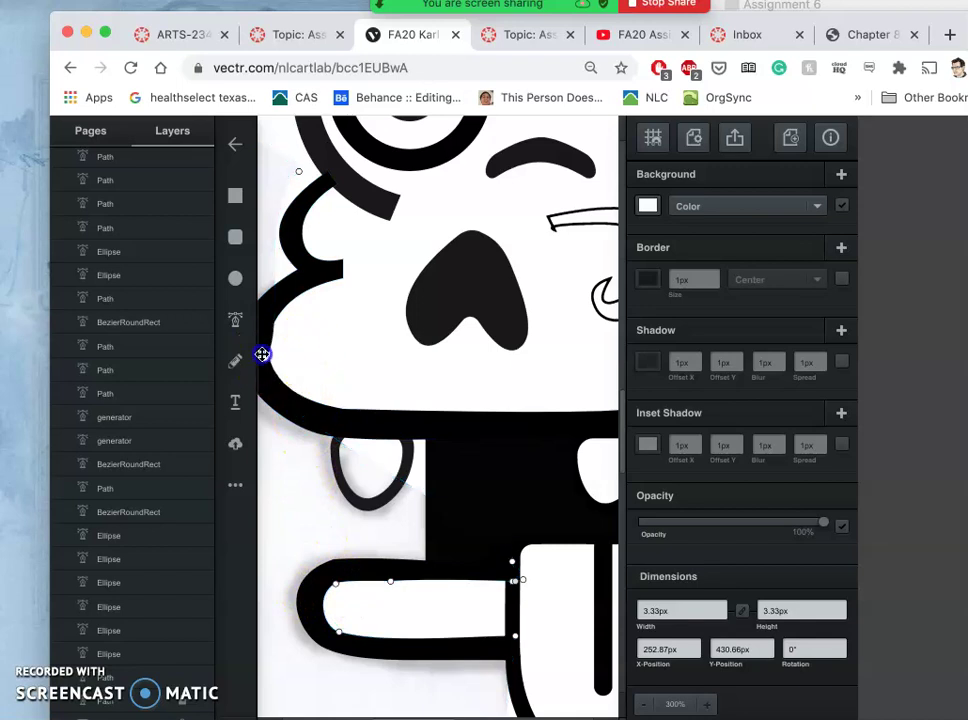
Move the white shape's snout-side node outward beyond the snout outline, to X 113.12 and Y 339.86.
mouse_move(259, 352)
left_mouse_down()
mouse_move(253, 346)
mouse_move(272, 346)
left_mouse_up()
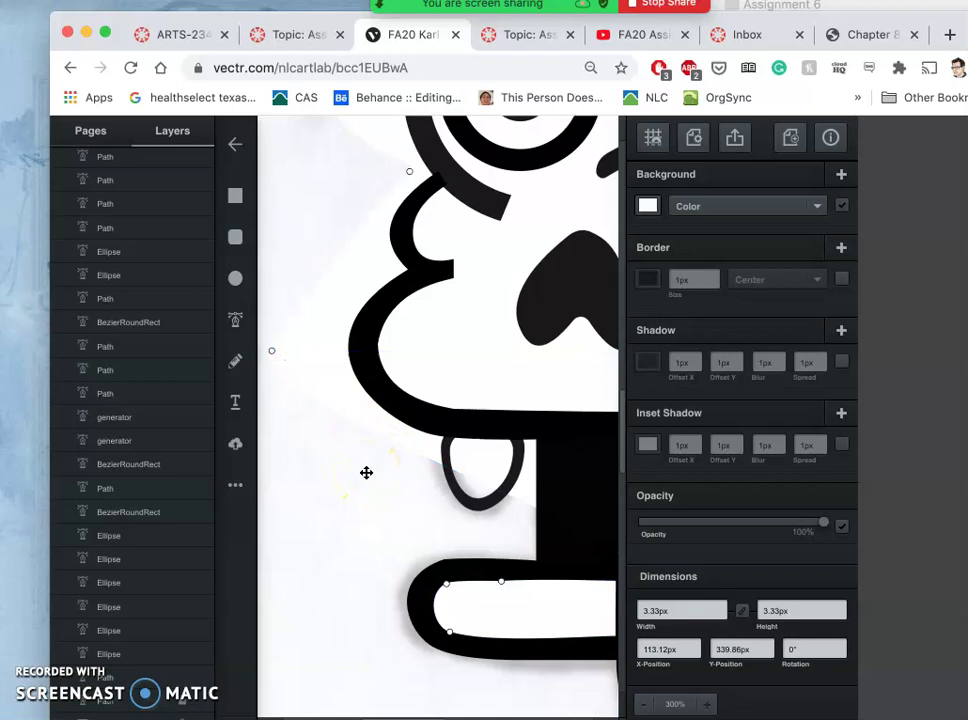
scroll(366, 472, "down", 5)
left_click(385, 392)
scroll(366, 337, "right", 2)
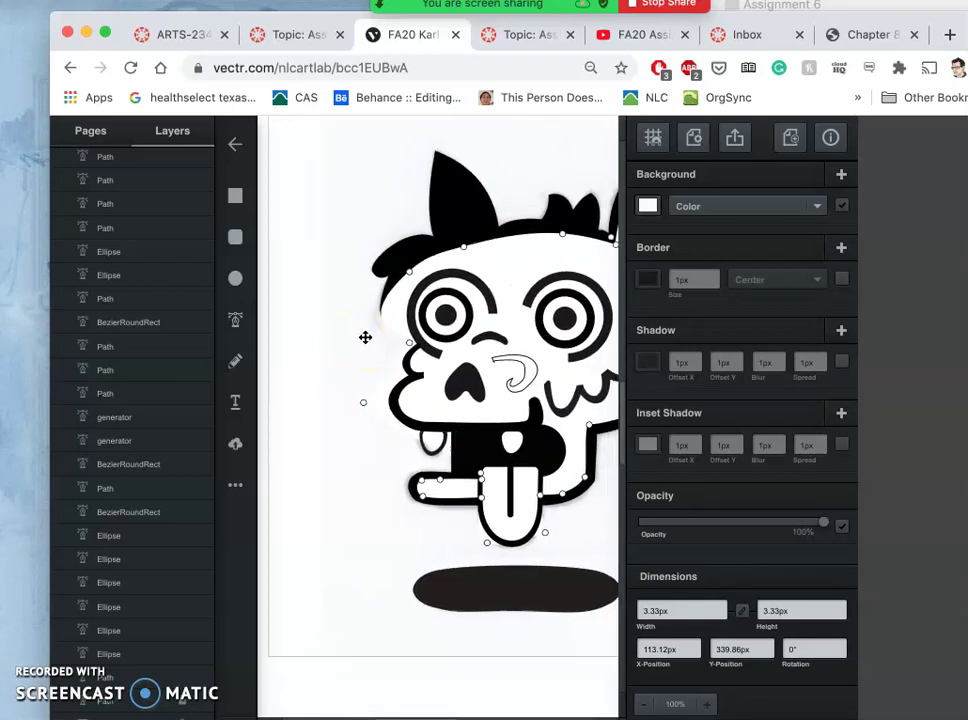
left_click_drag(366, 337, 355, 381)
scroll(313, 391, "right", 1)
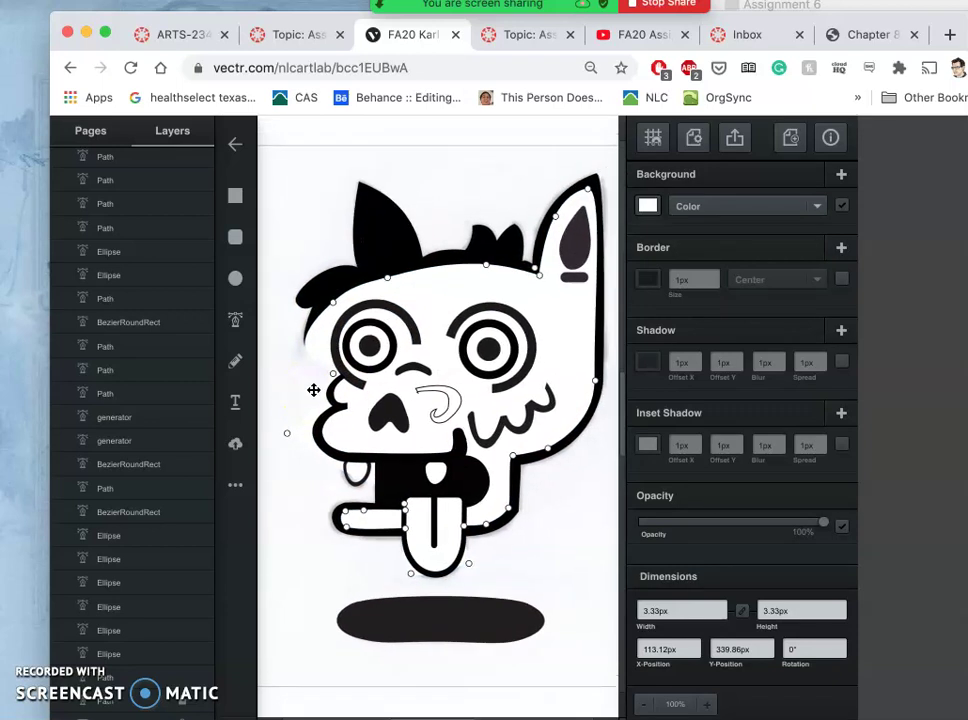
Add a node on the white shape's forehead edge between the left ear and hair tuft, and raise it to Y 136.84.
left_click(443, 267)
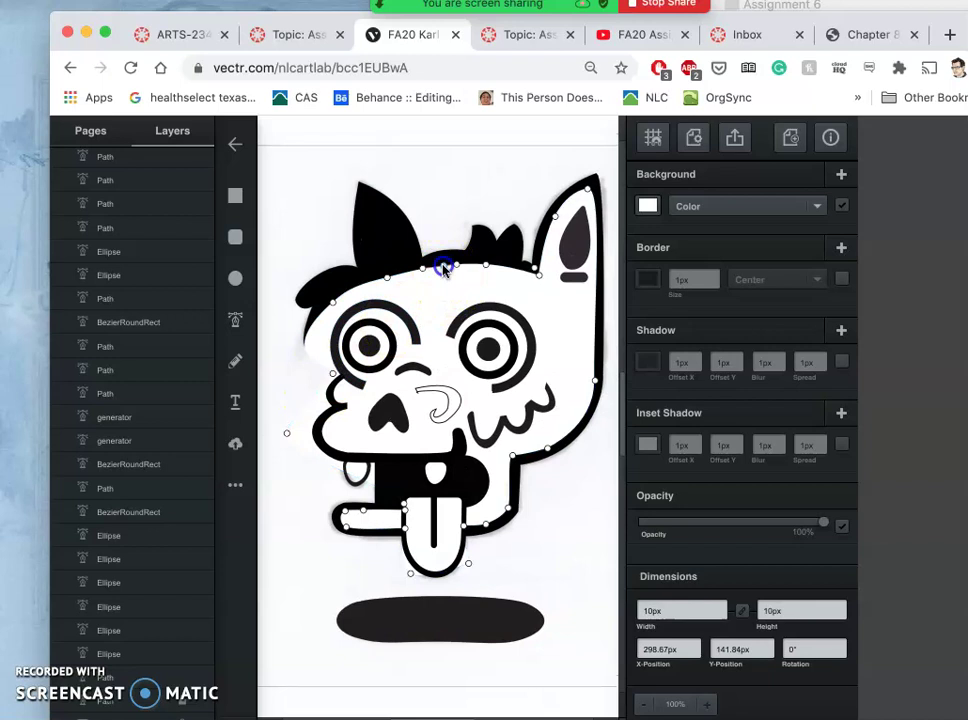
left_click(444, 263)
left_click_drag(445, 263, 445, 262)
Reopen the white shape's nodes and raise the forehead node beneath the hair tuft to Y 136.84, smoothing the top curve.
key("super+equal")
key("super+equal")
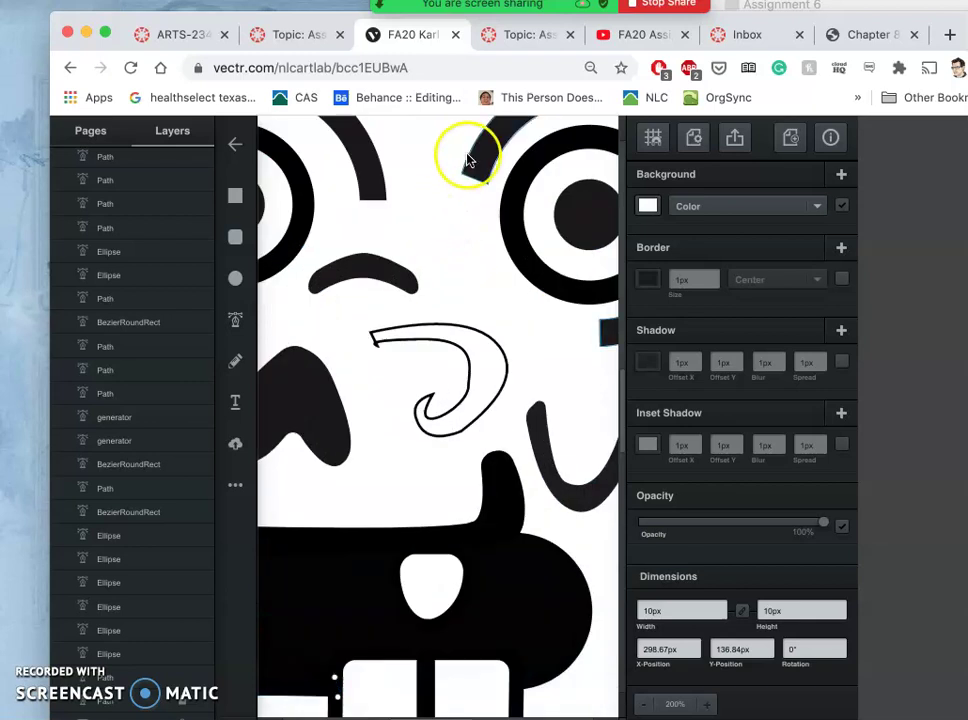
left_click(468, 155)
left_click_drag(468, 155, 441, 604)
left_click(493, 454)
left_click(545, 346)
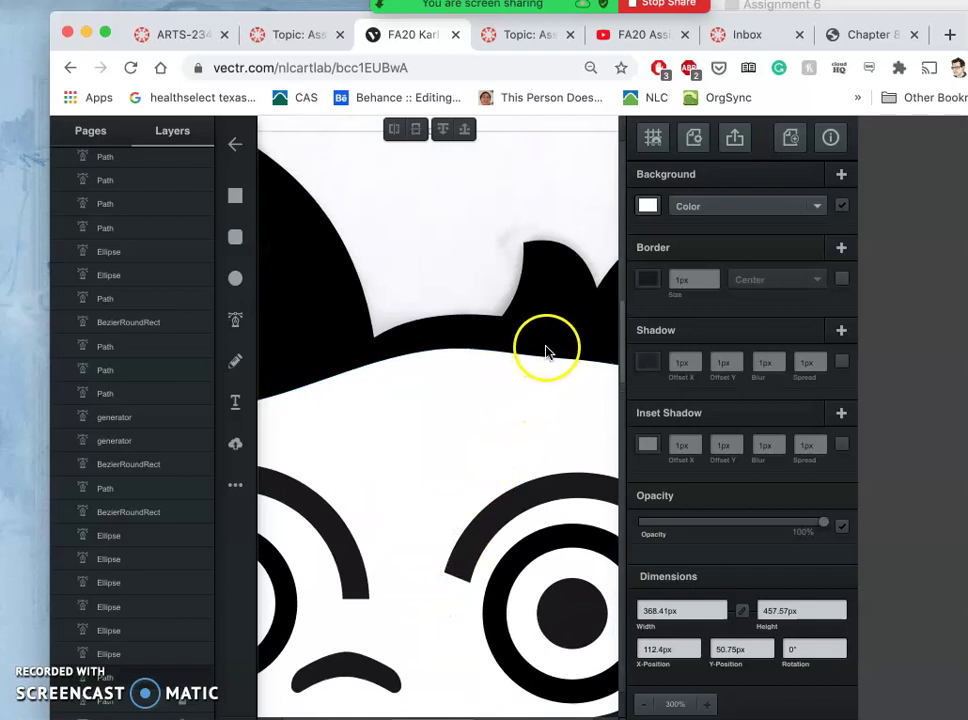
double_click(533, 382)
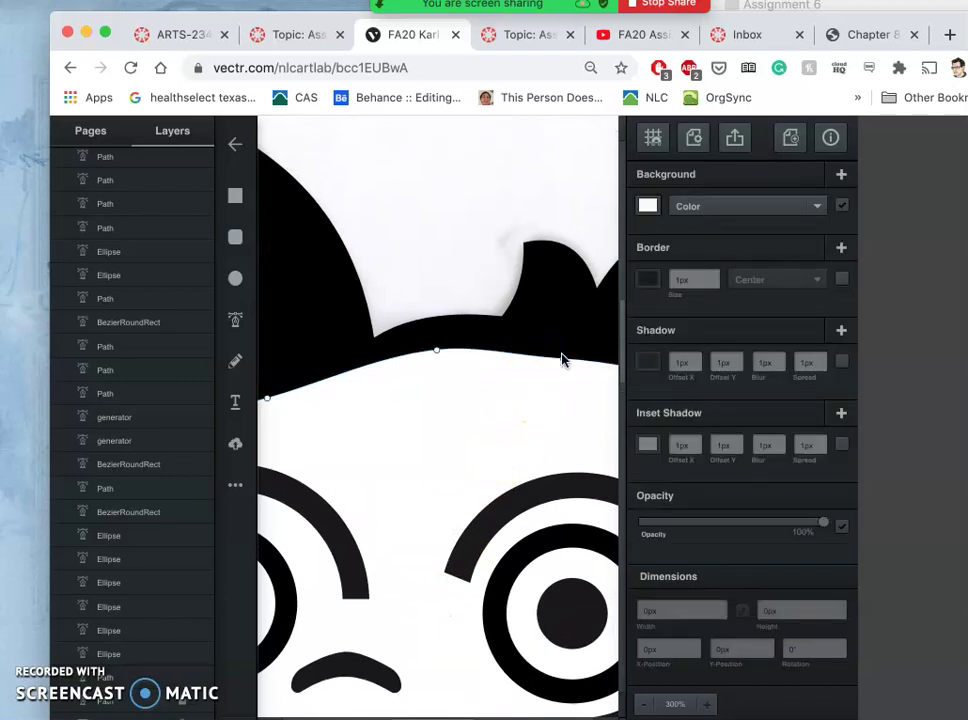
left_click(563, 350)
left_click_drag(563, 350, 563, 347)
left_click(497, 404)
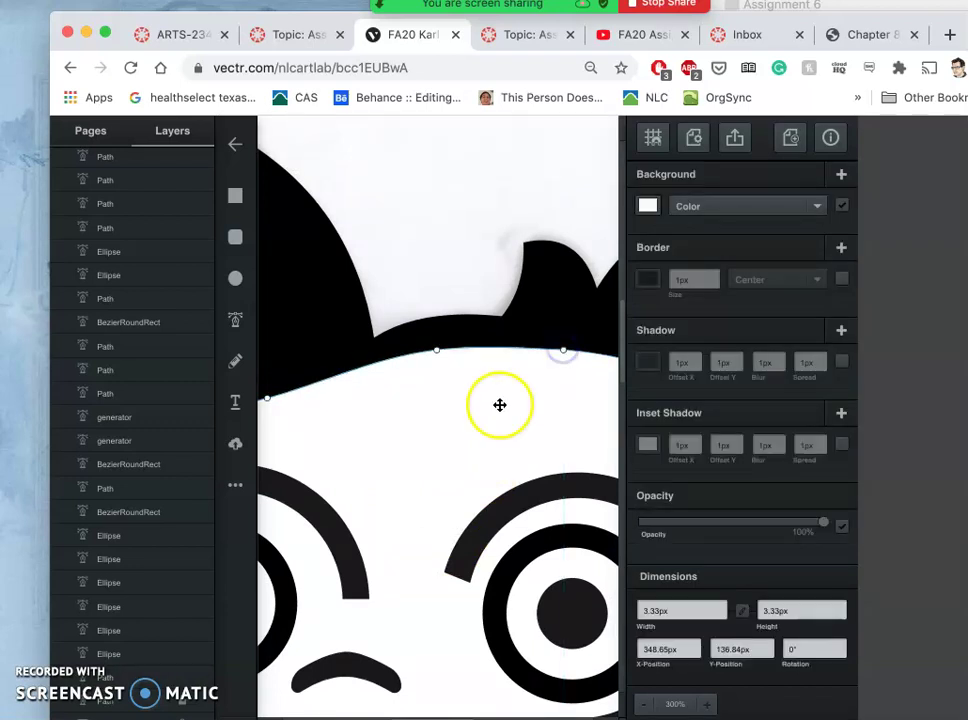
Shift the white shape's node beneath the left ear to X 242.44, Y 157.19 so its edge sits inside the black outline.
scroll(486, 406, "right", 3)
scroll(485, 406, "right", 2)
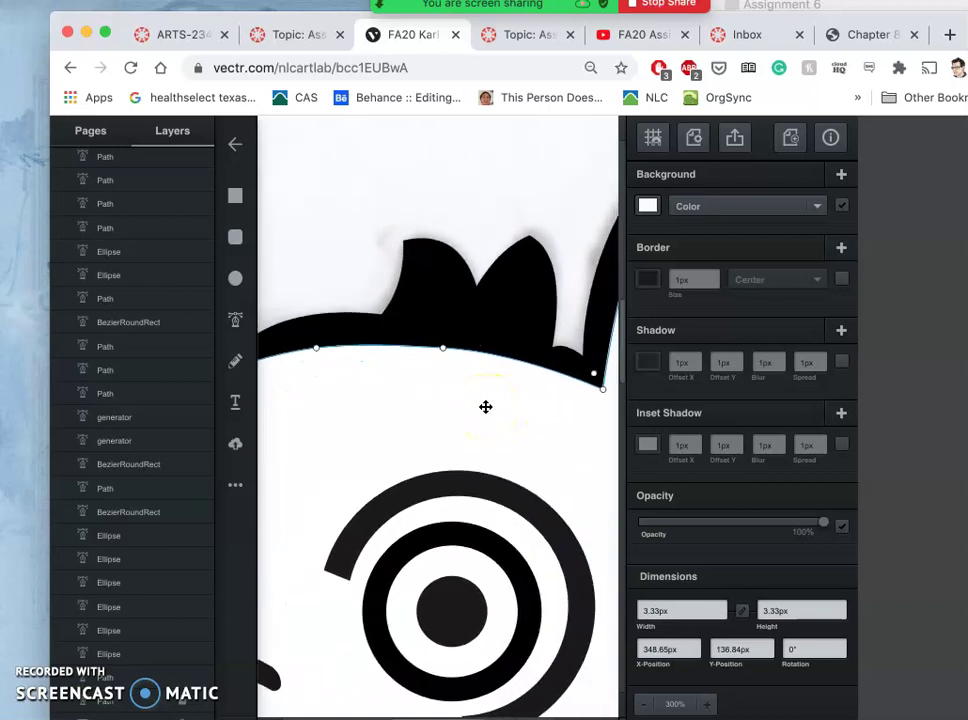
right_click(433, 421)
left_click(388, 418)
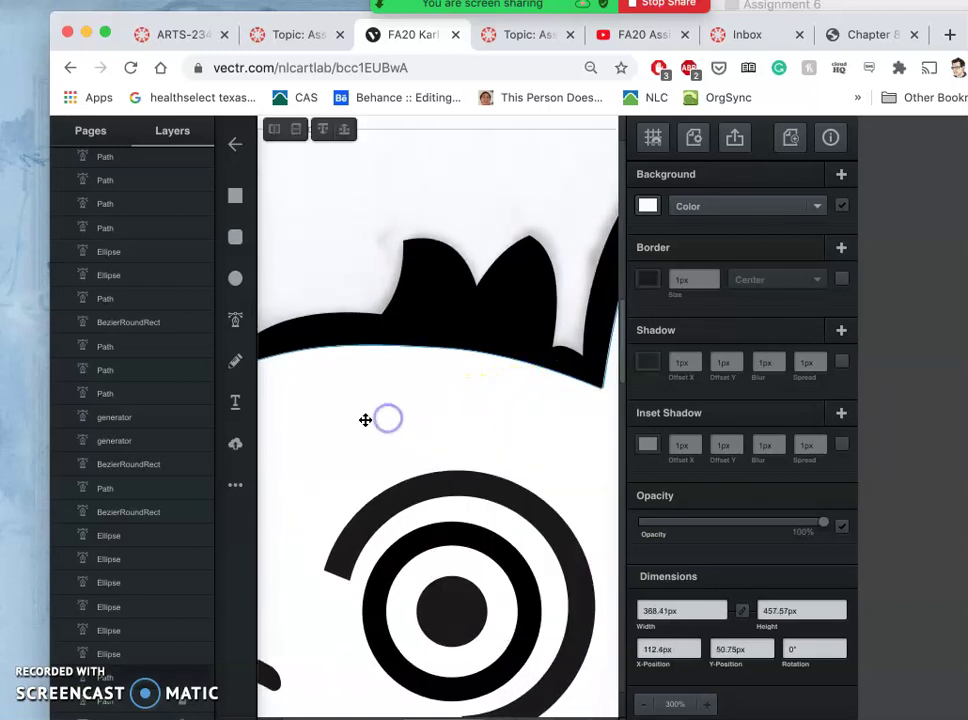
left_click_drag(365, 419, 572, 415)
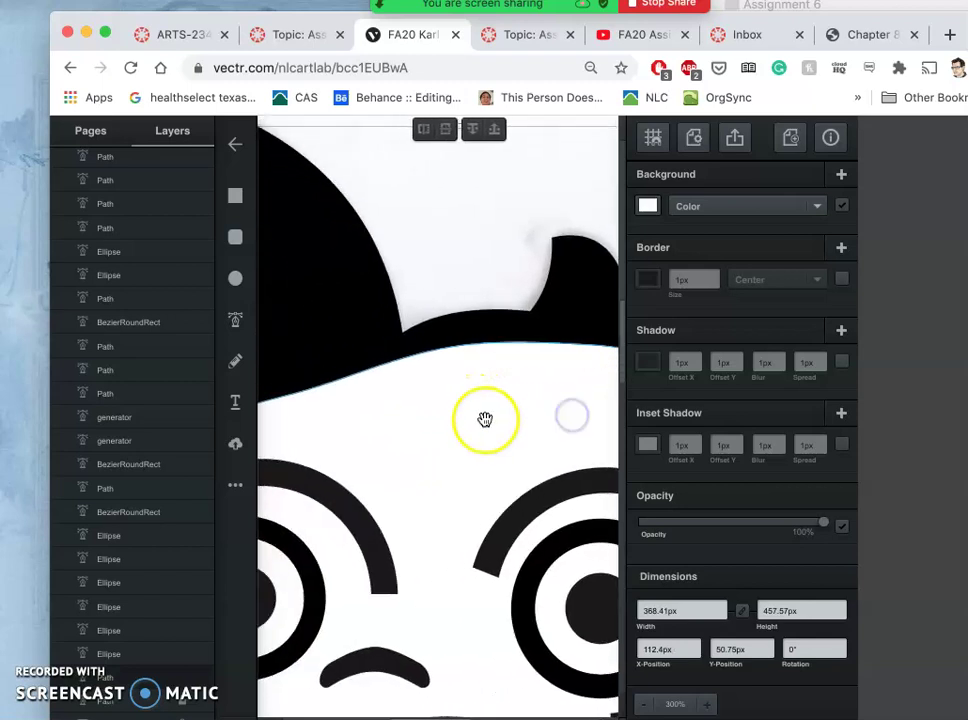
left_click_drag(357, 411, 492, 400)
left_click(370, 387)
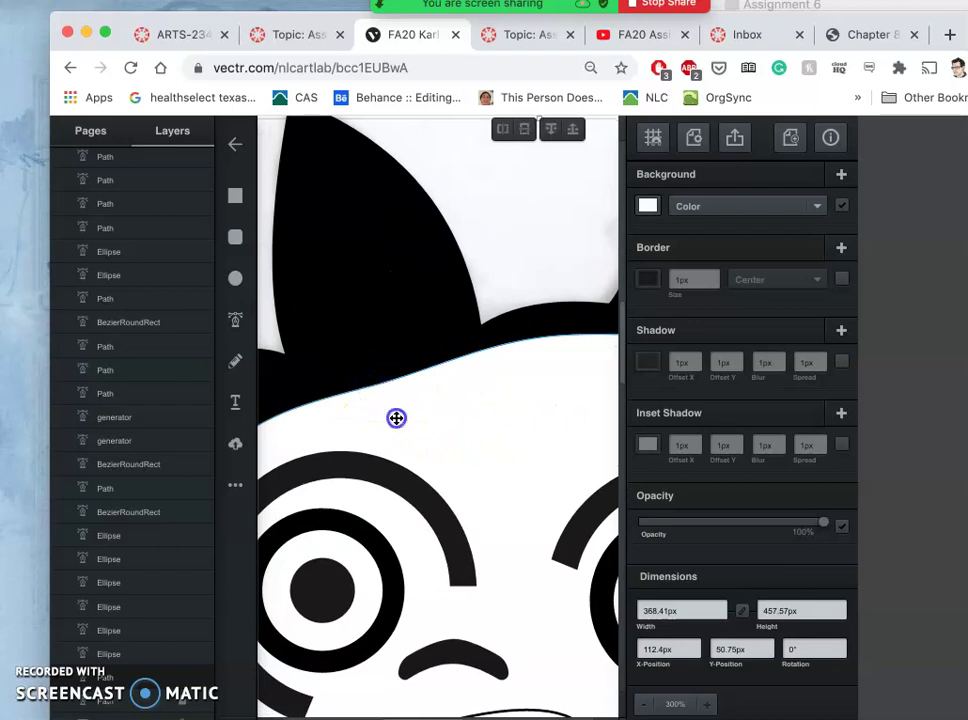
double_click(396, 418)
double_click(396, 418)
left_click(389, 415)
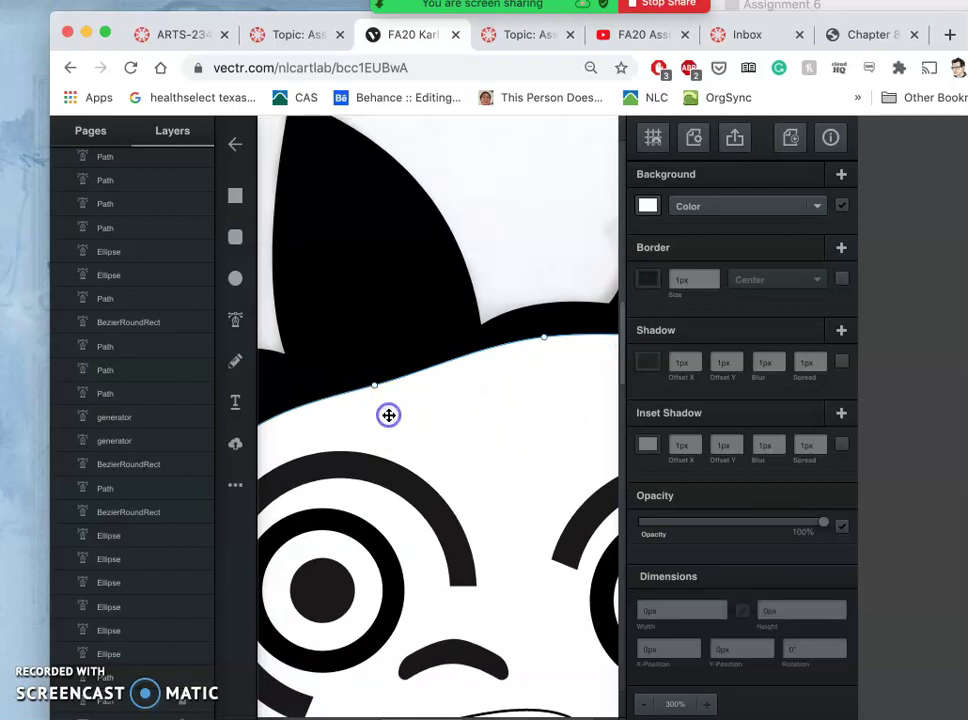
left_click_drag(374, 388, 455, 384)
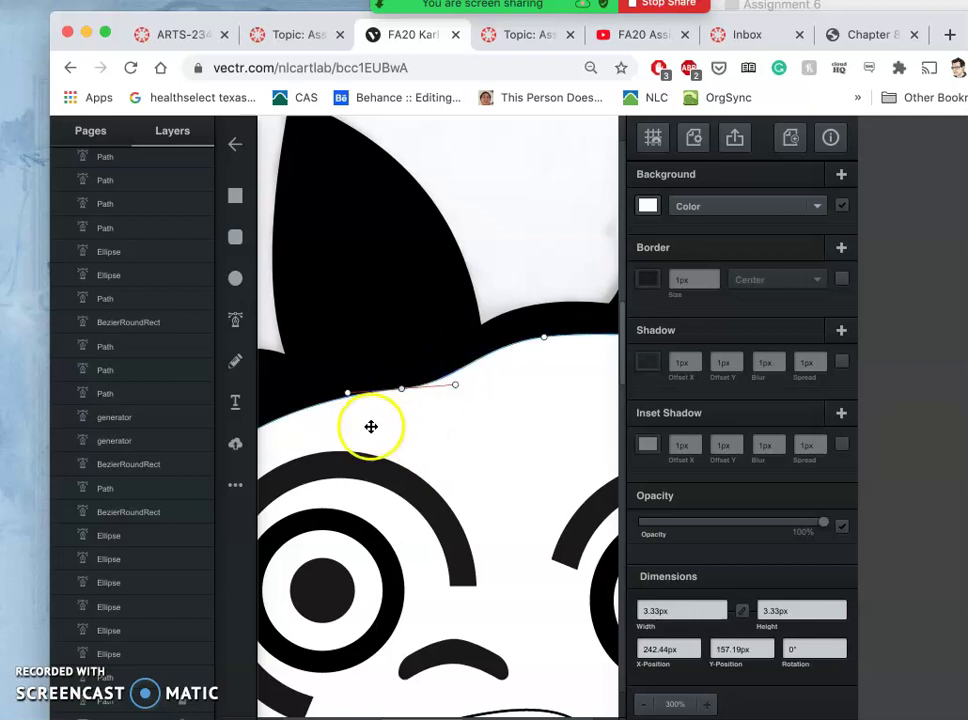
left_click_drag(371, 426, 540, 372)
left_click(493, 400)
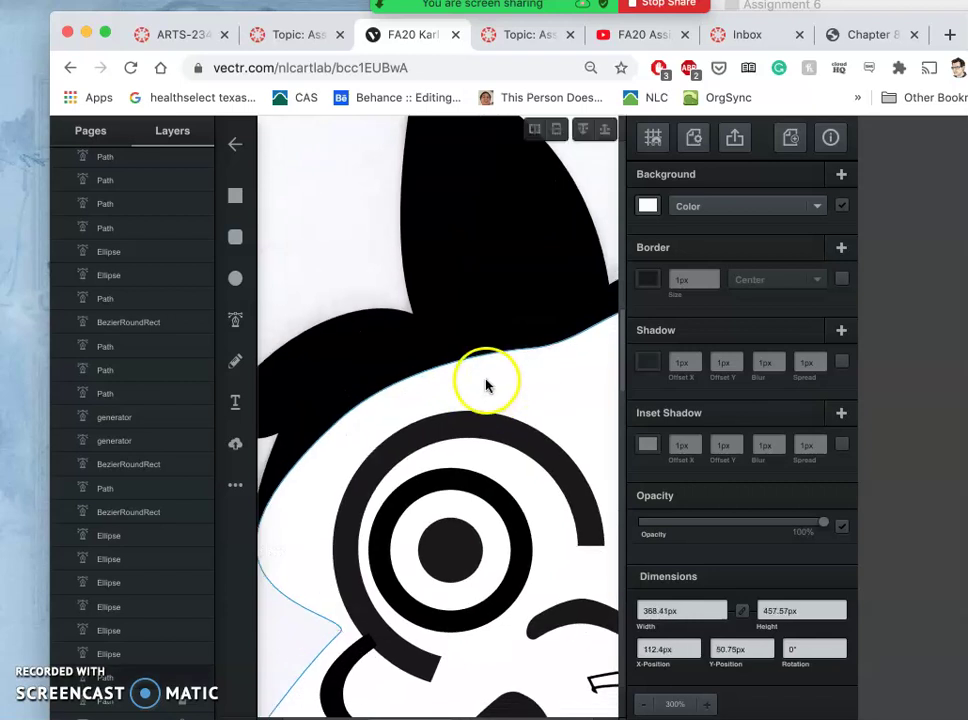
Hide the layers of the eye circles, mouth interior, tongue and inner-ear mark.
scroll(490, 383, "down", 5)
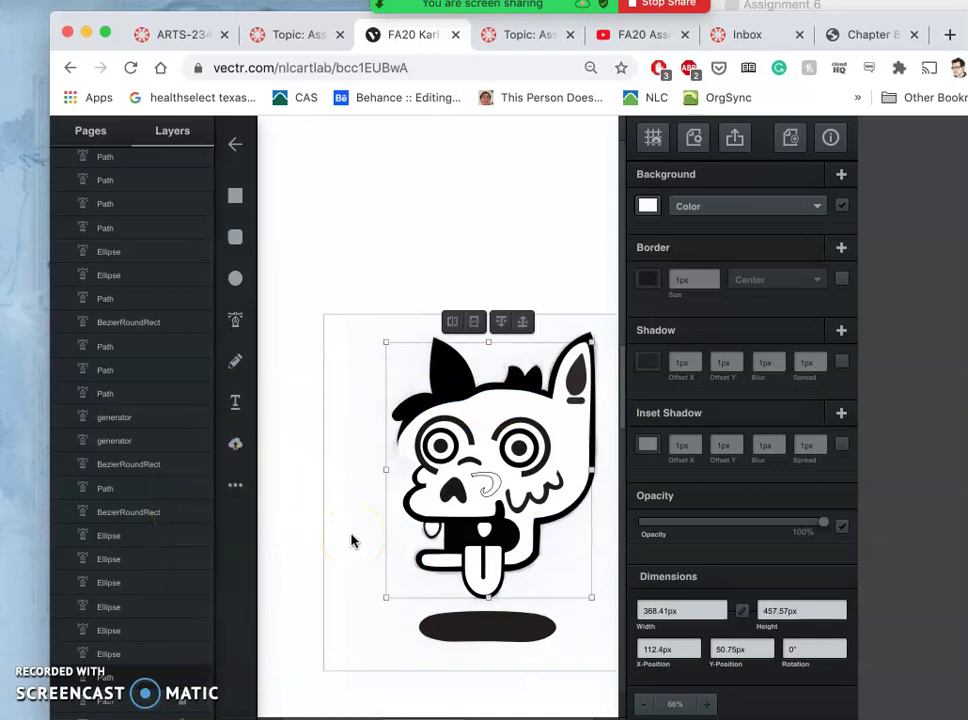
left_click(200, 655)
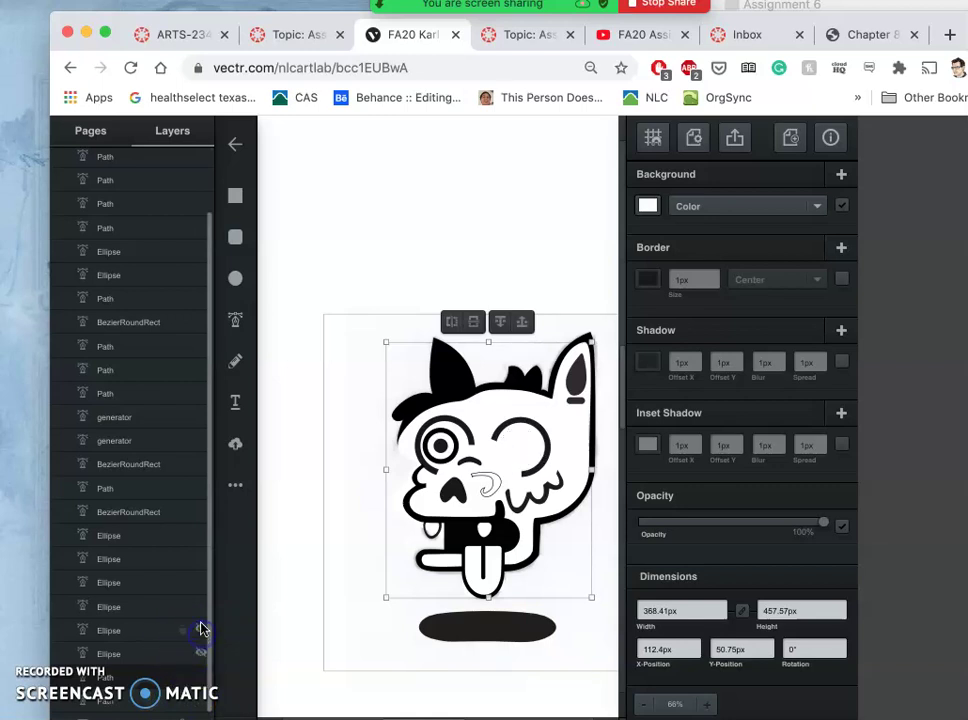
left_click(200, 607)
left_click(201, 582)
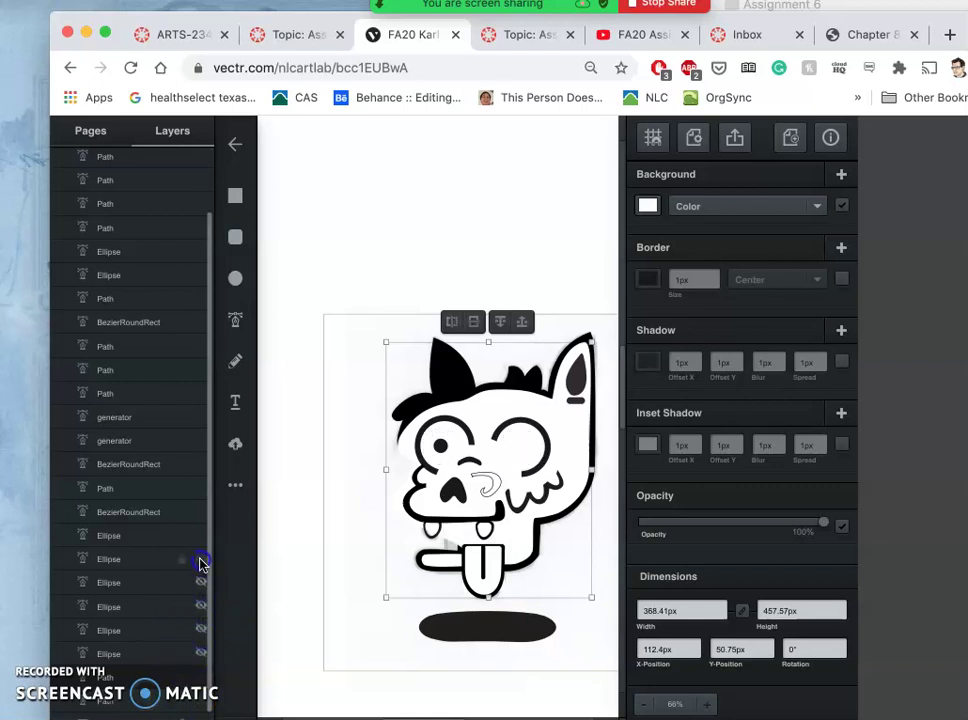
left_click(200, 559)
left_click(200, 535)
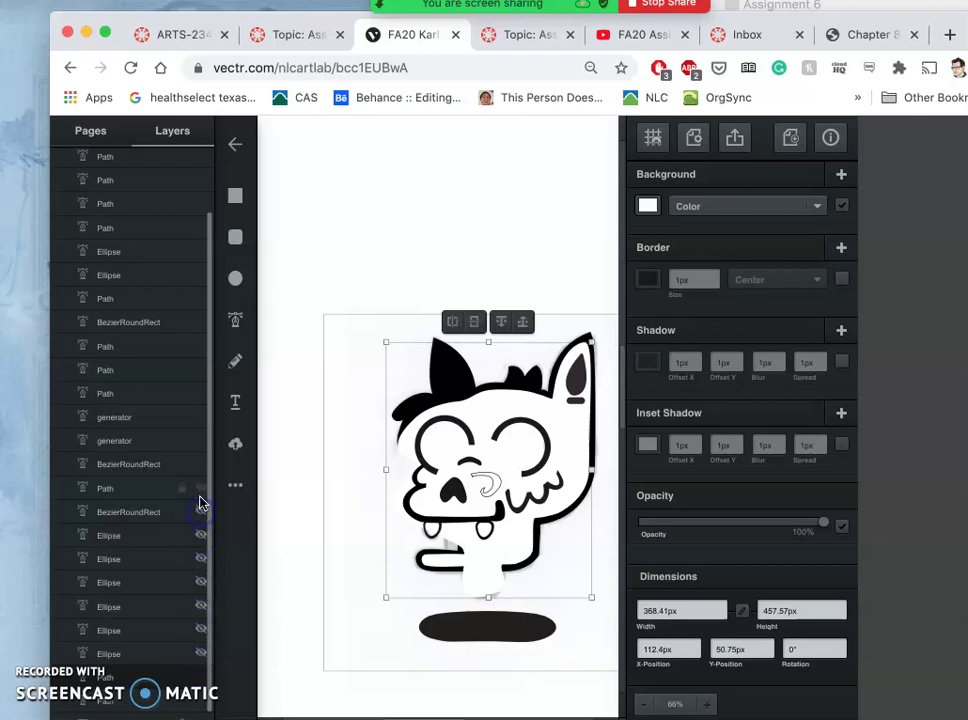
left_click(200, 487)
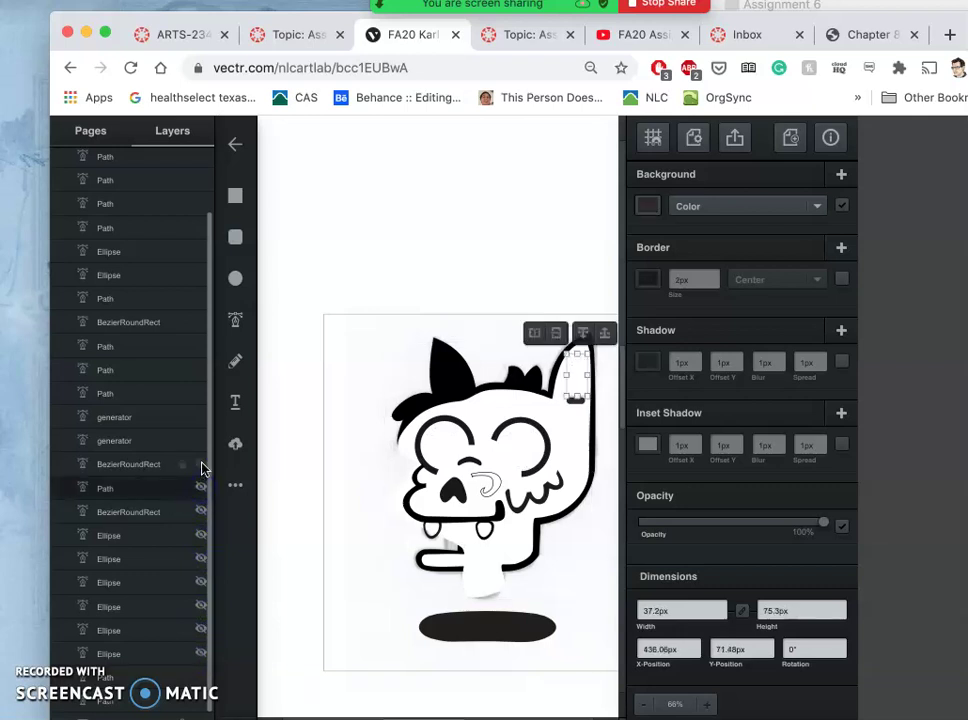
Hide the remaining detail layers, including teeth, nose, snout, eye rims and ground shadow, keeping only the black and white head shapes.
left_click(200, 441)
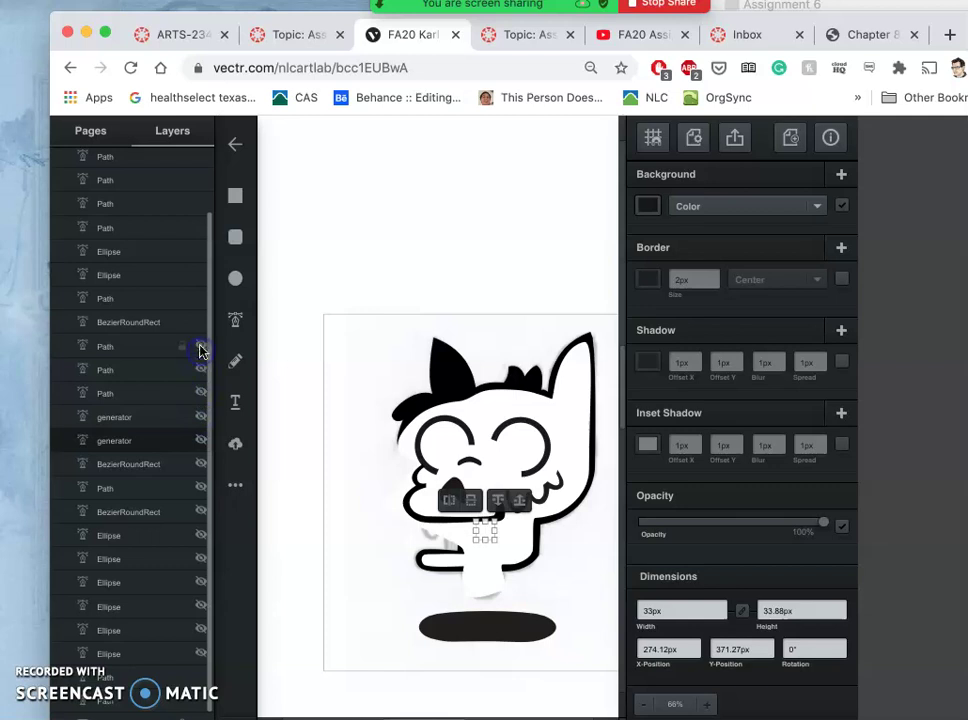
left_click(200, 251)
left_click(200, 229)
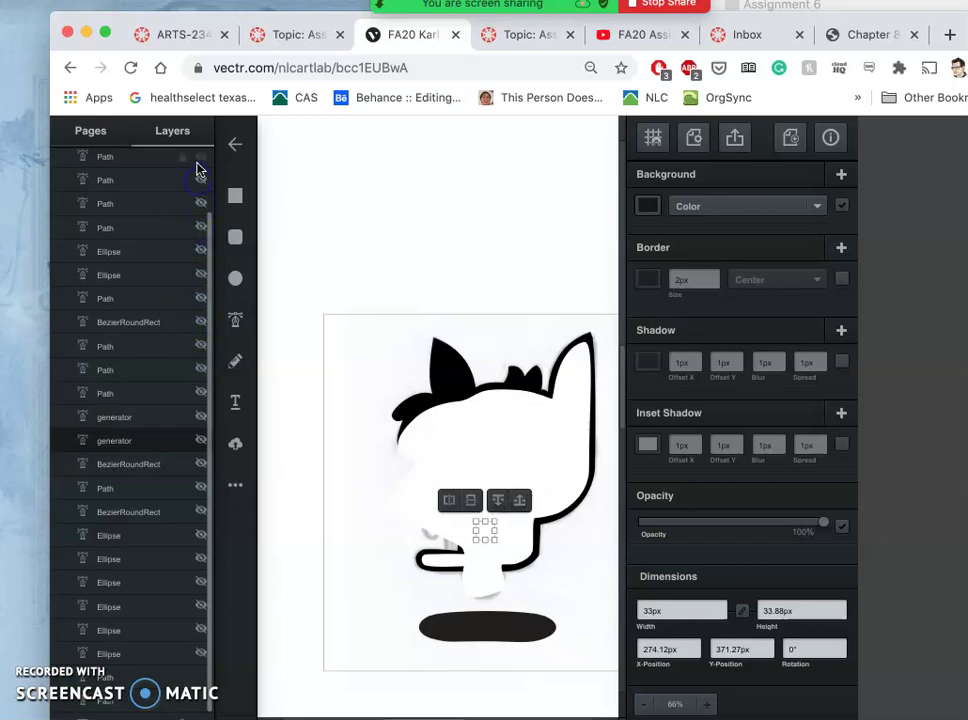
left_click_drag(209, 222, 205, 140)
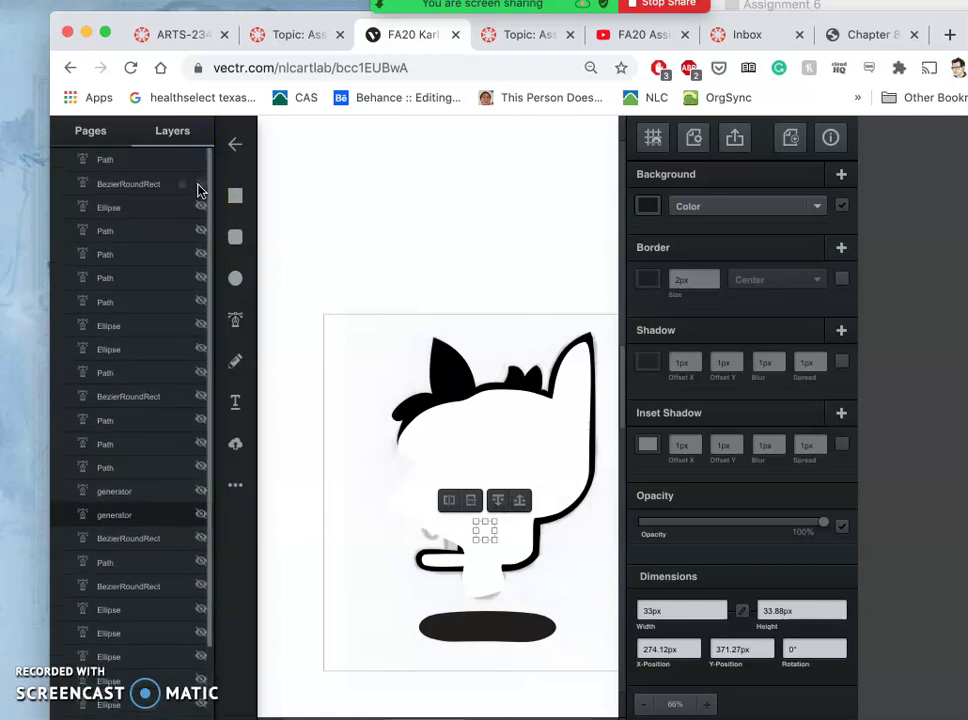
left_click(199, 187)
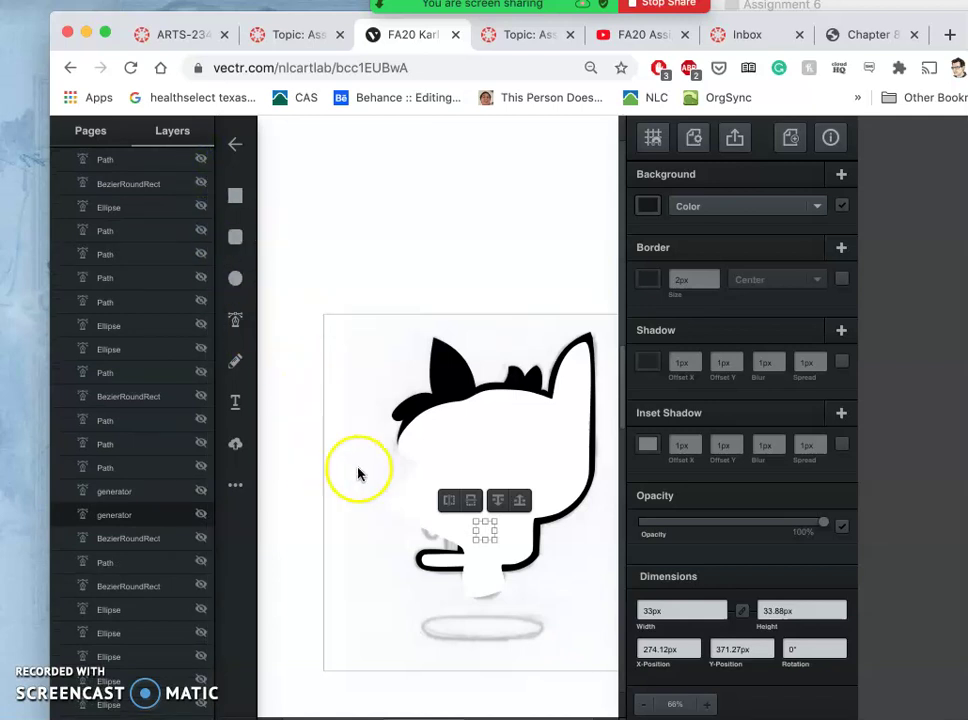
Try duplicating the black head outline, and delete the offset copy.
left_click(485, 466)
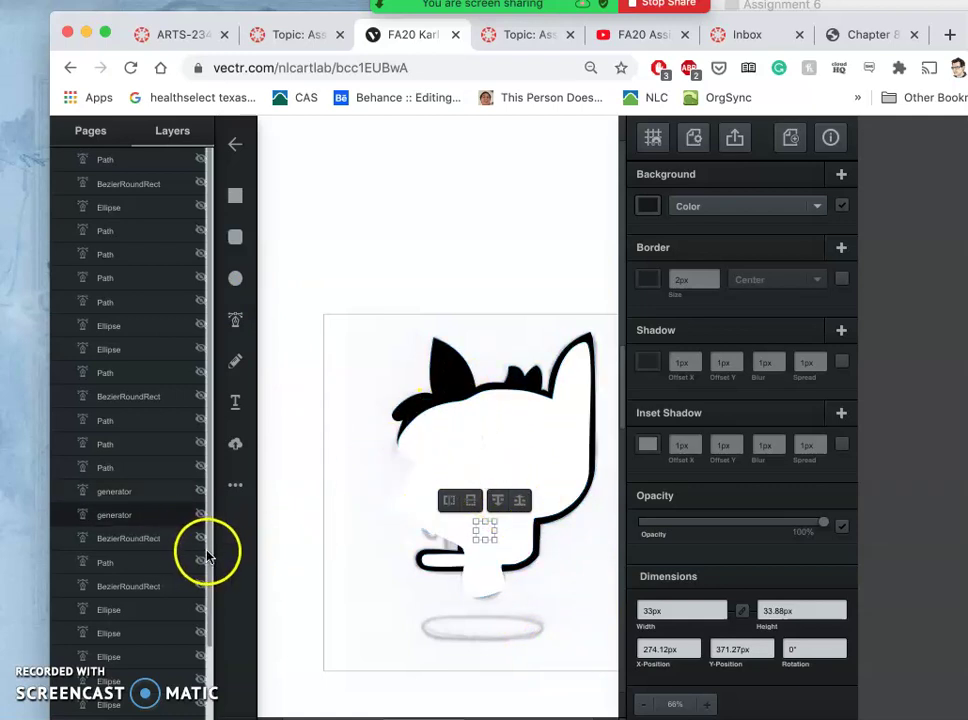
left_click_drag(209, 557, 206, 647)
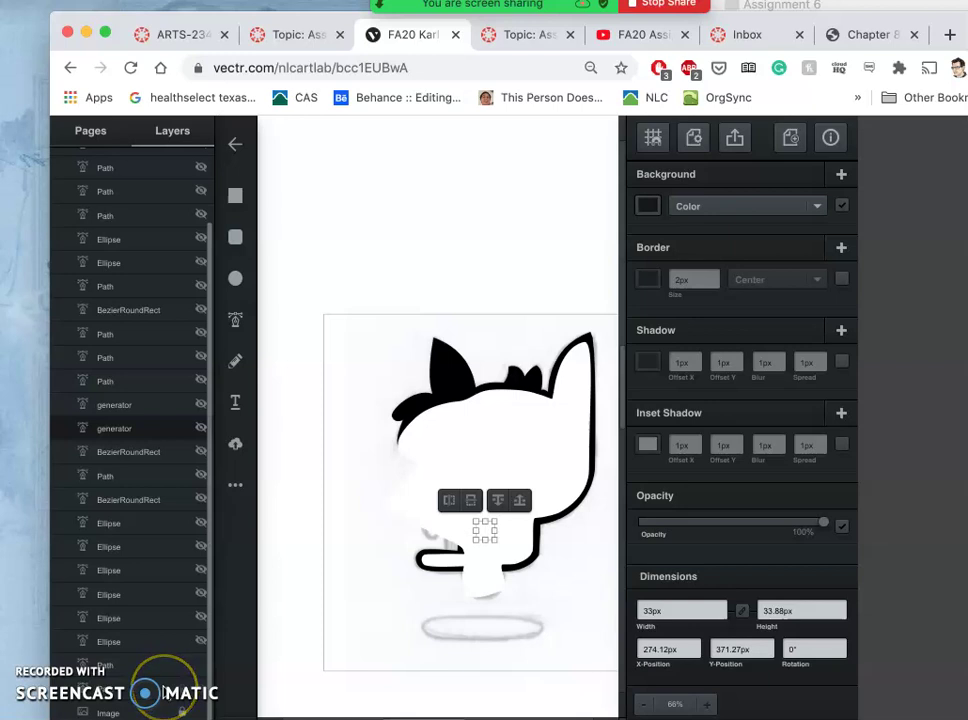
left_click(445, 382)
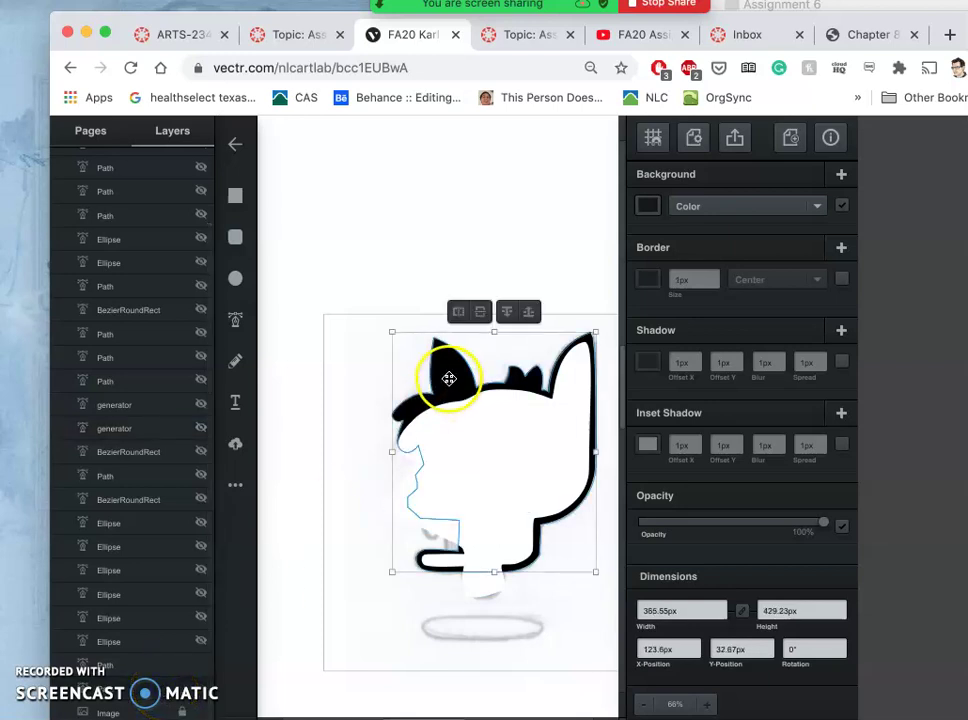
right_click(448, 381)
left_click(463, 421)
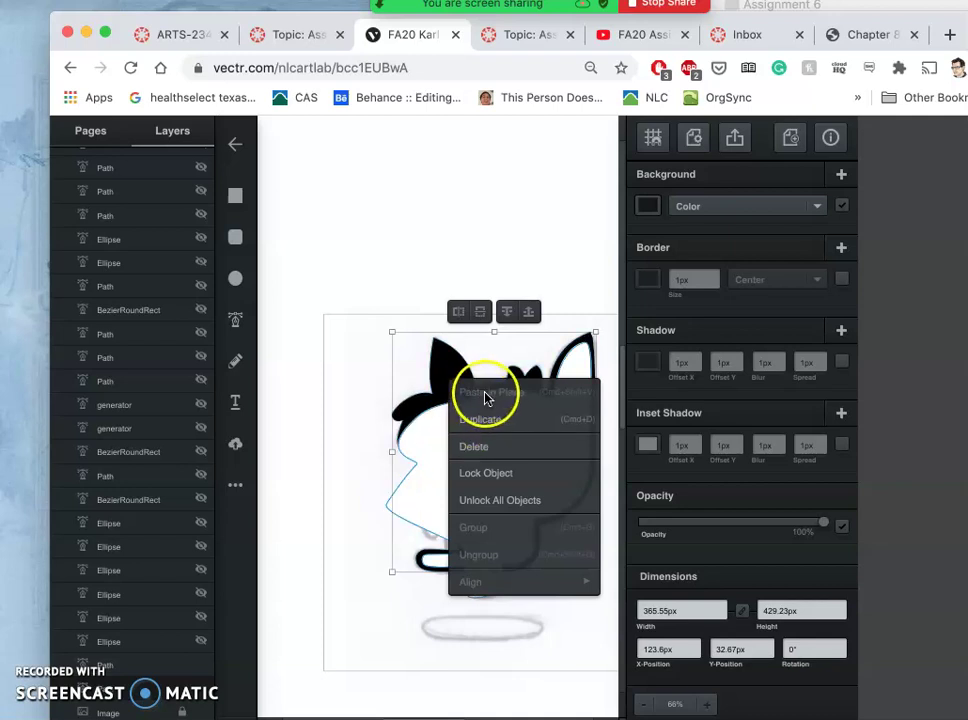
left_click(448, 370)
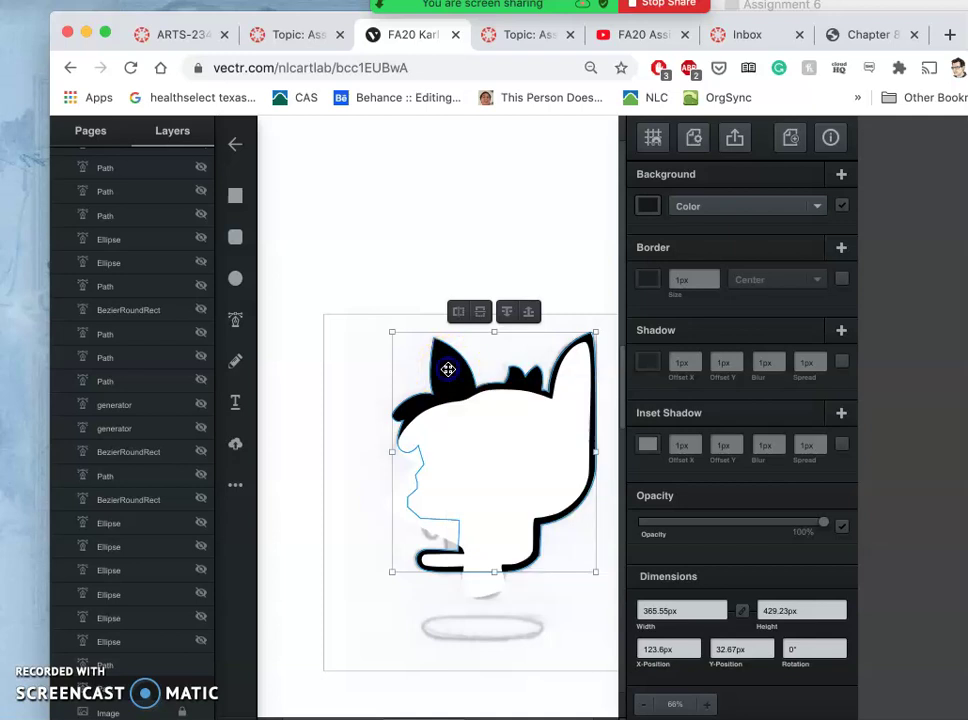
right_click(447, 384)
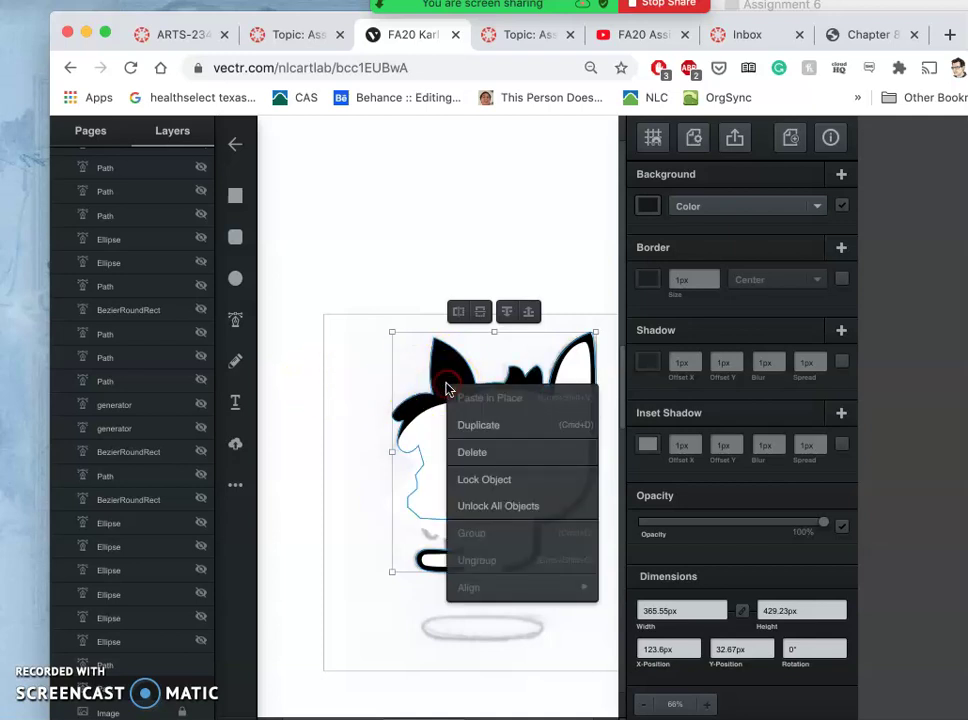
left_click(465, 425)
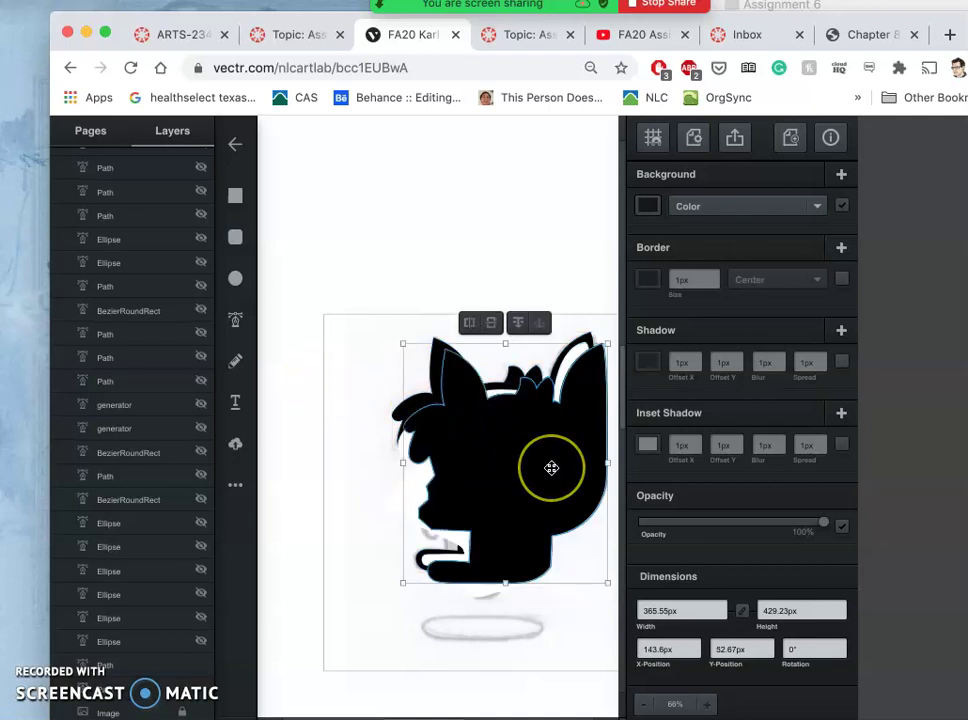
key("Delete")
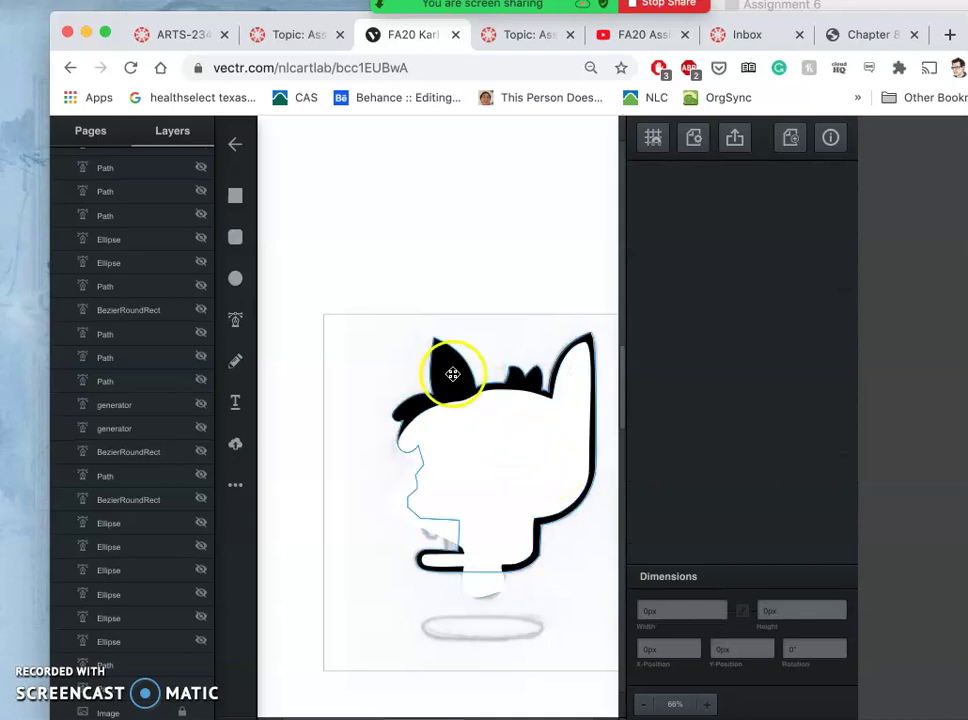
Copy the black head outline, paste it in place over the original, and hide the pasted copy's layer.
right_click(452, 375)
left_click(445, 372)
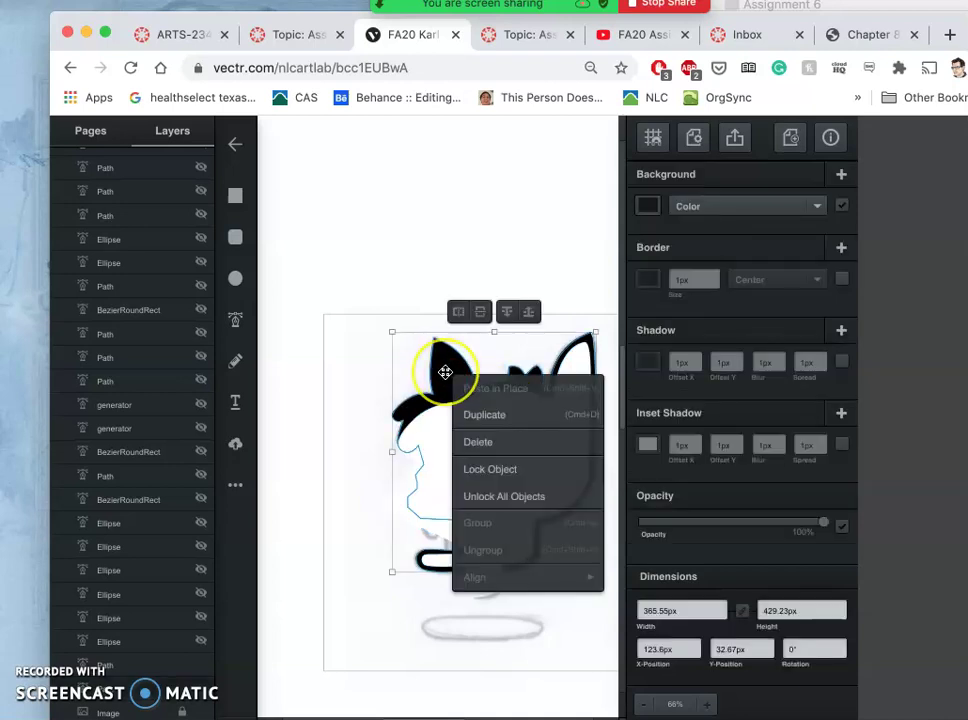
left_click(445, 372)
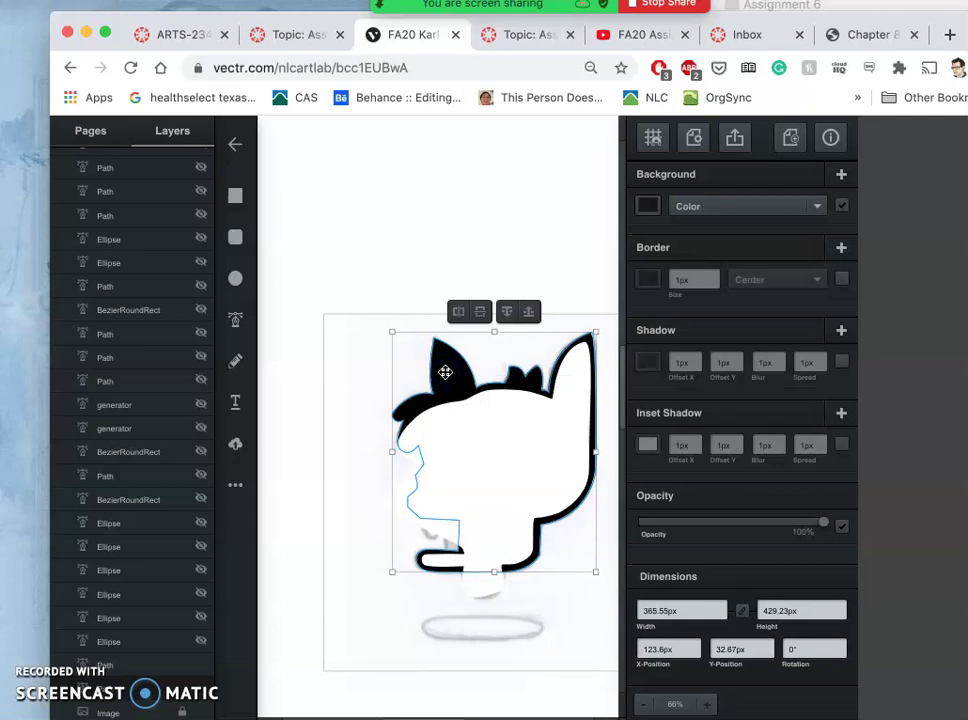
right_click(445, 372)
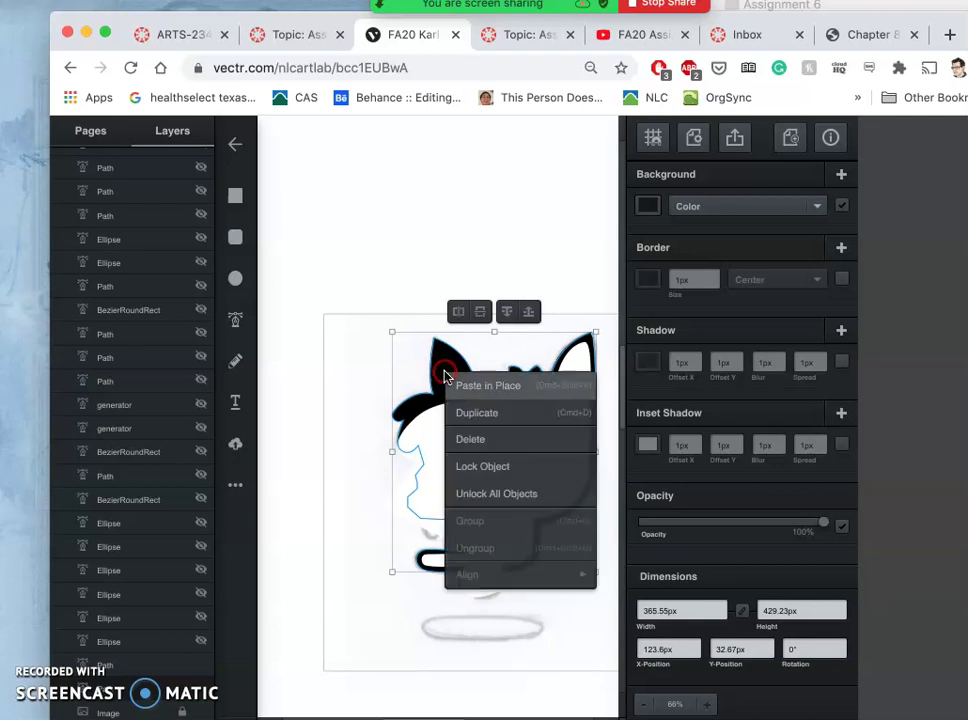
left_click(488, 391)
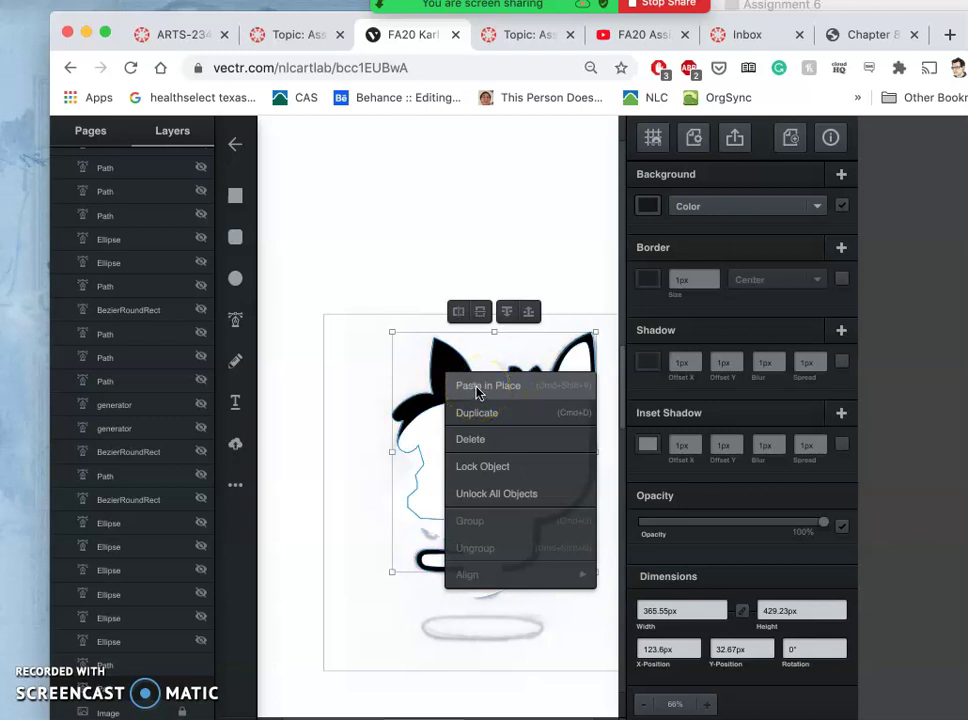
left_click(477, 390)
left_click(510, 484)
left_click(473, 553)
left_click(501, 445)
left_click(507, 459)
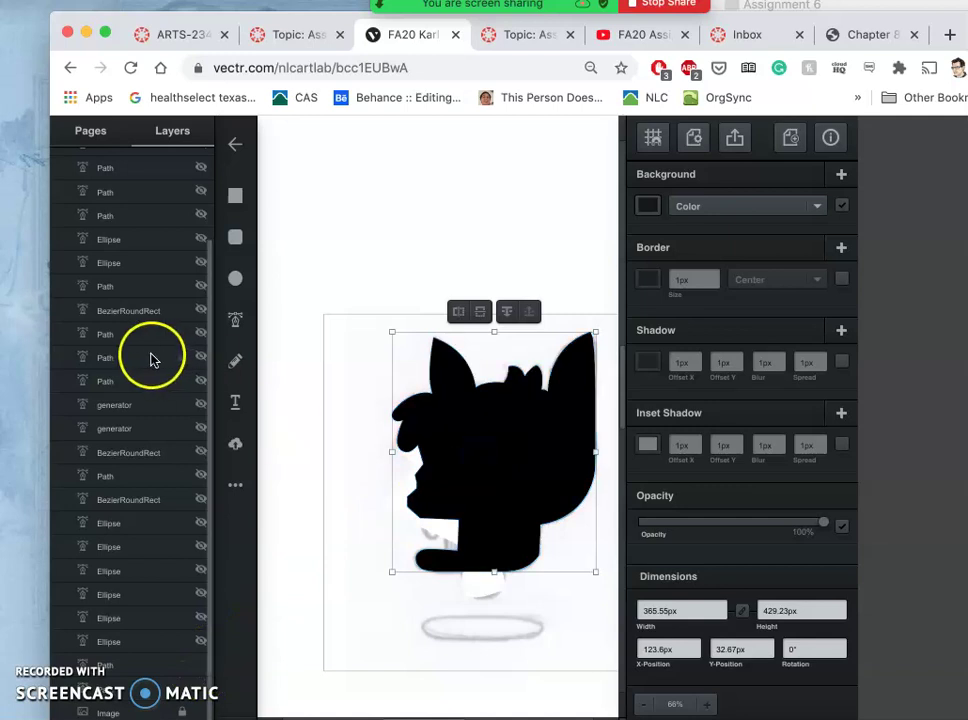
left_click_drag(207, 551, 210, 385)
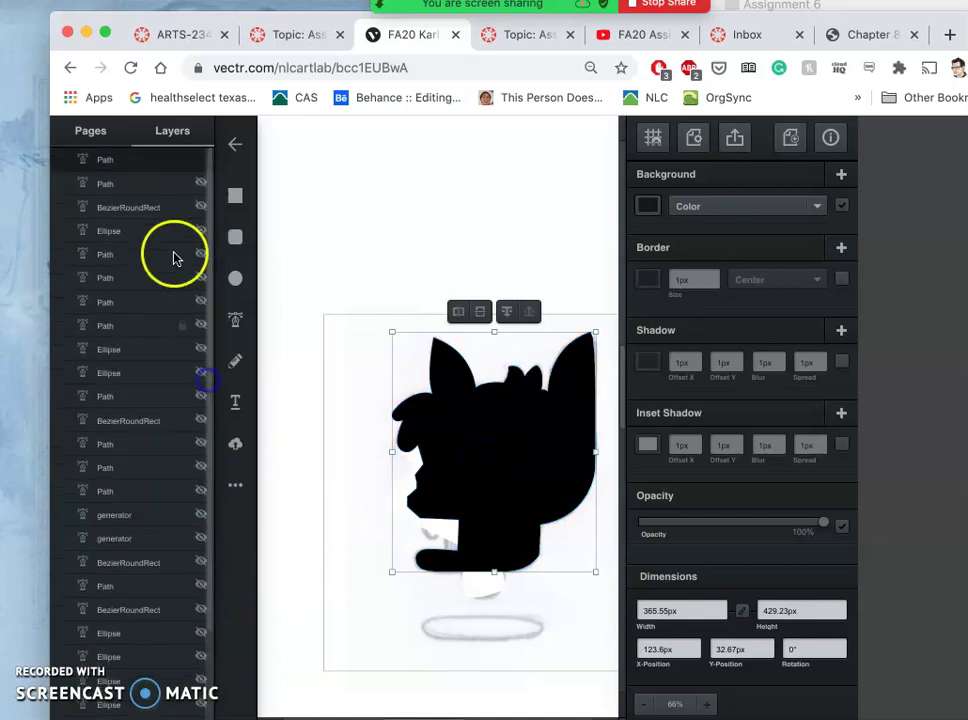
left_click(200, 161)
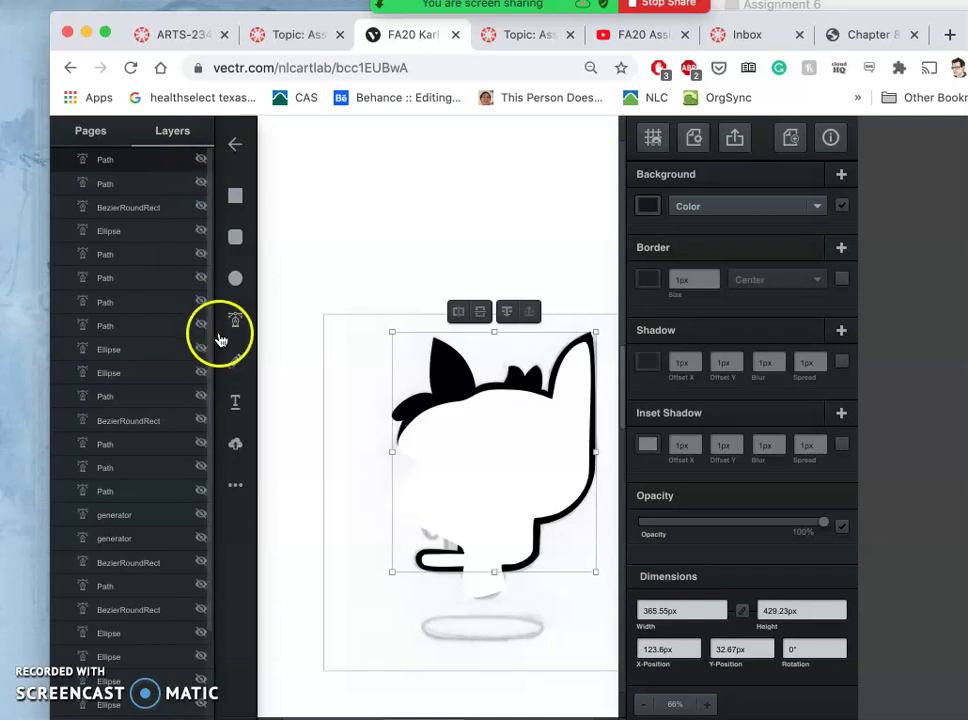
Paste a copy of the white face shape in place and hide the copy's layer.
left_click(519, 471)
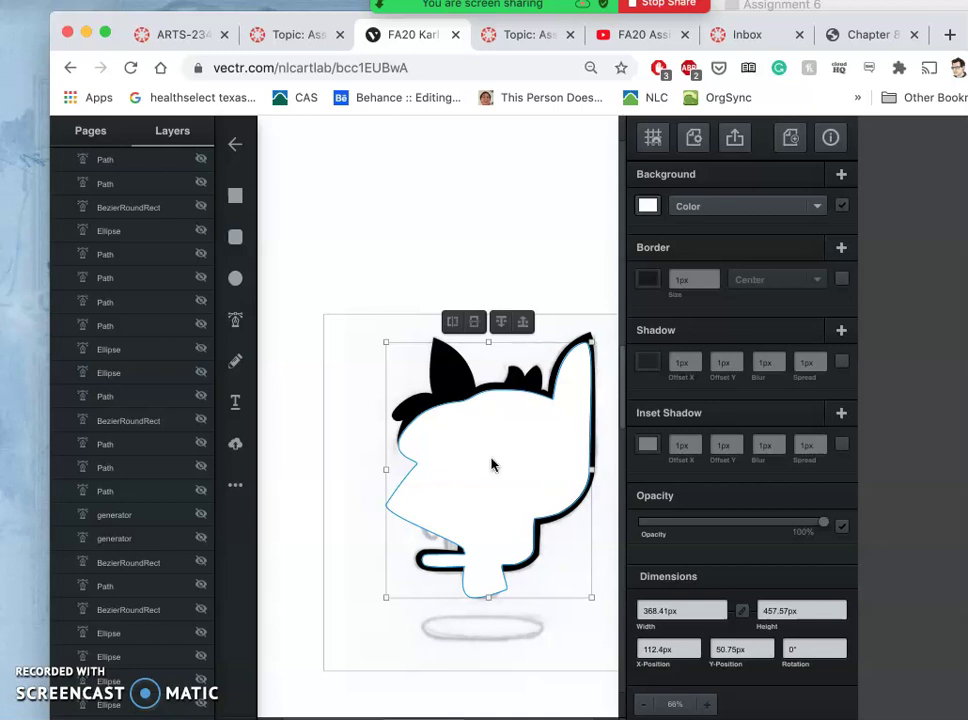
right_click(491, 464)
left_click(526, 472)
left_click(172, 136)
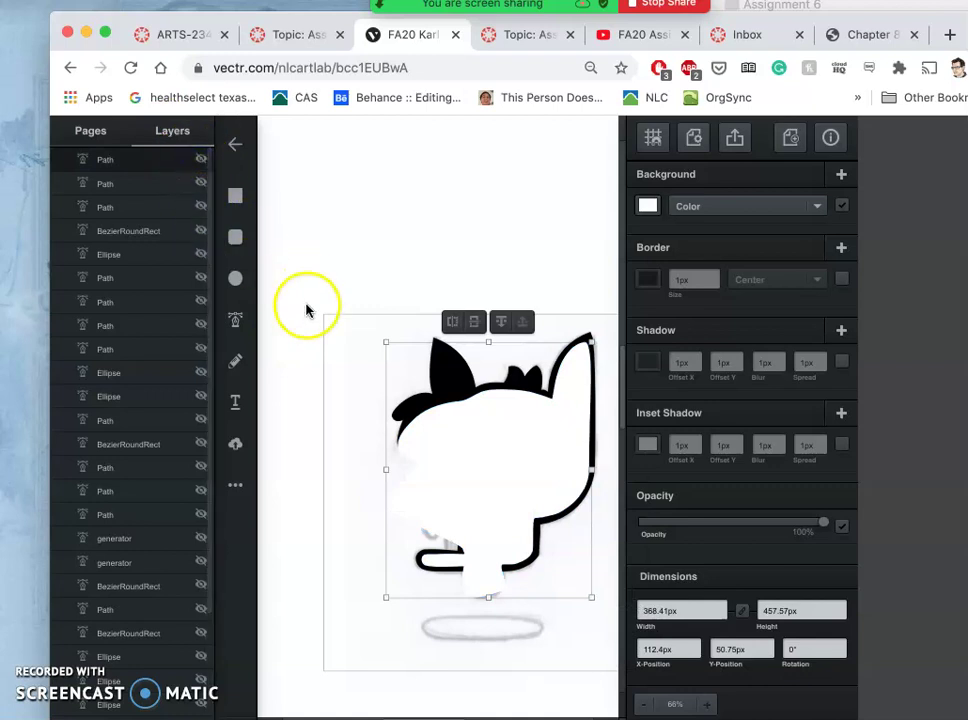
Subtract the hidden white face copy from the solid black head shape.
left_click(455, 383, "shift")
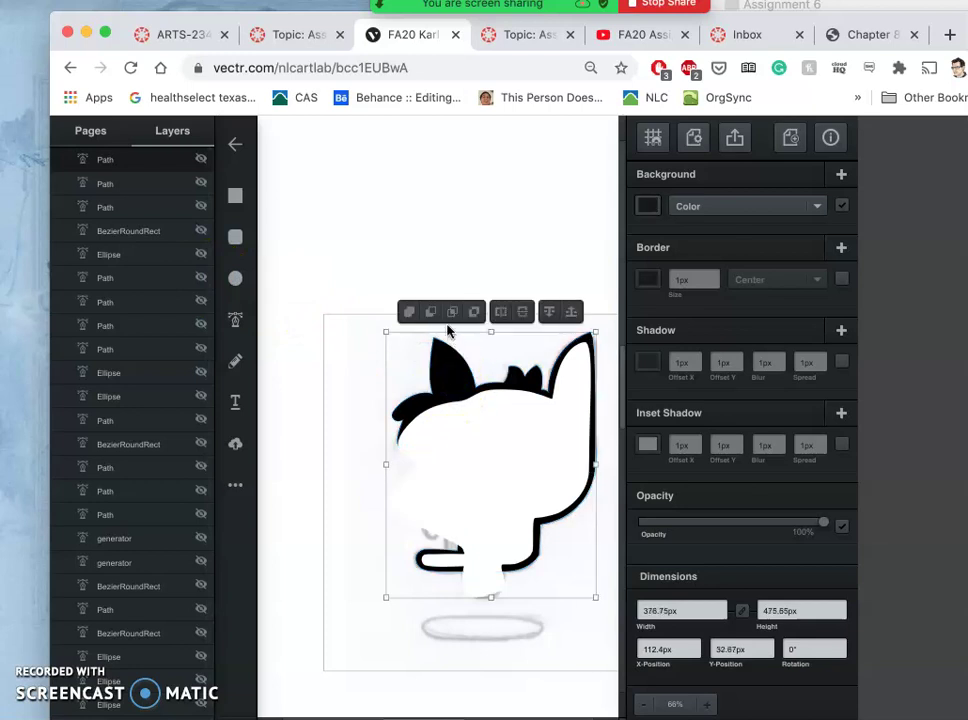
left_click(432, 313)
left_click(395, 384)
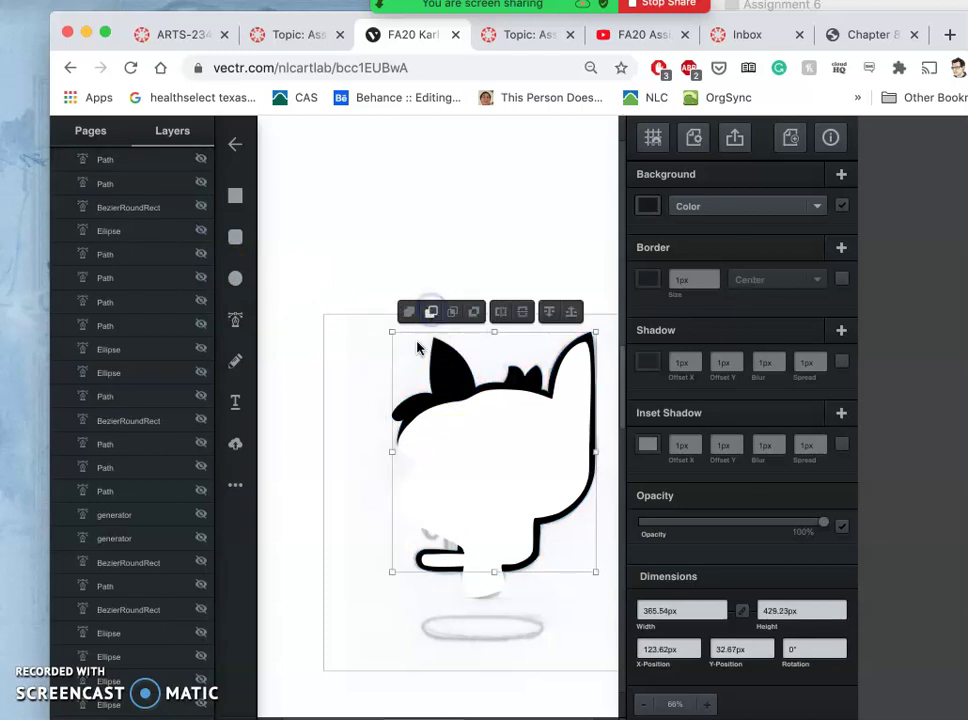
left_click(323, 463)
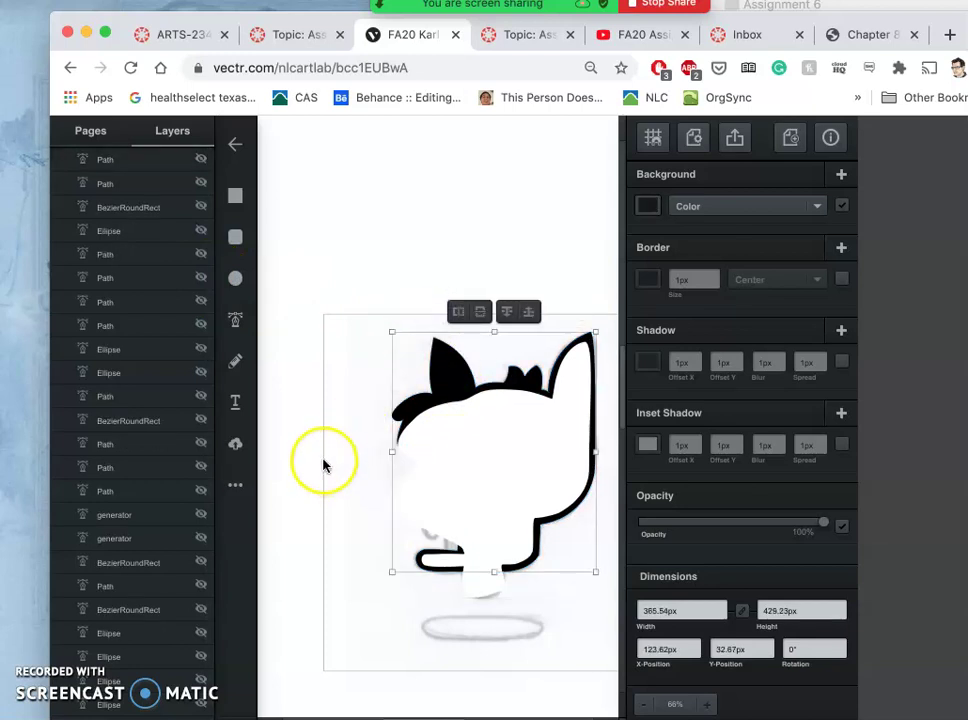
Subtract the remaining visible white face shape from the black head shape, exposing the sketch inside the outline.
left_click(452, 442)
left_click(450, 386, "shift")
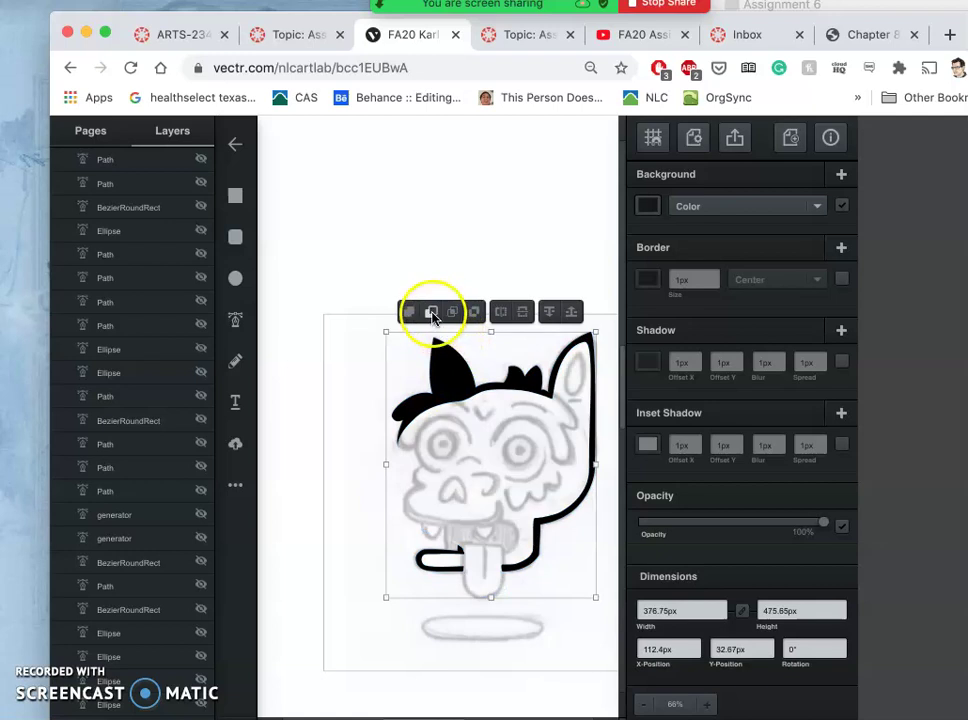
left_click(431, 311)
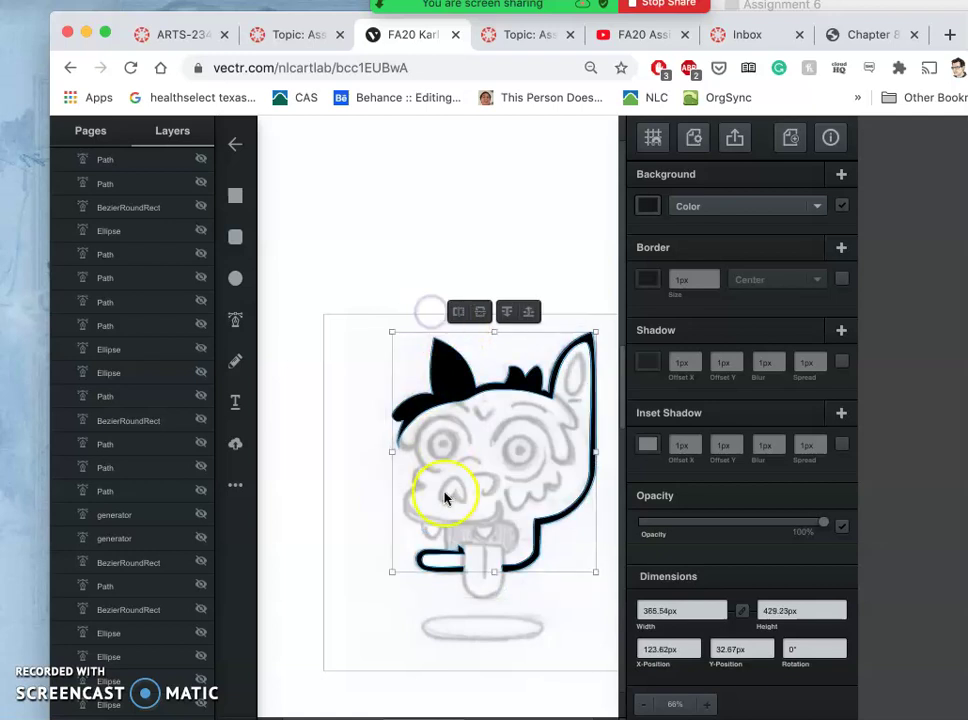
left_click(342, 477)
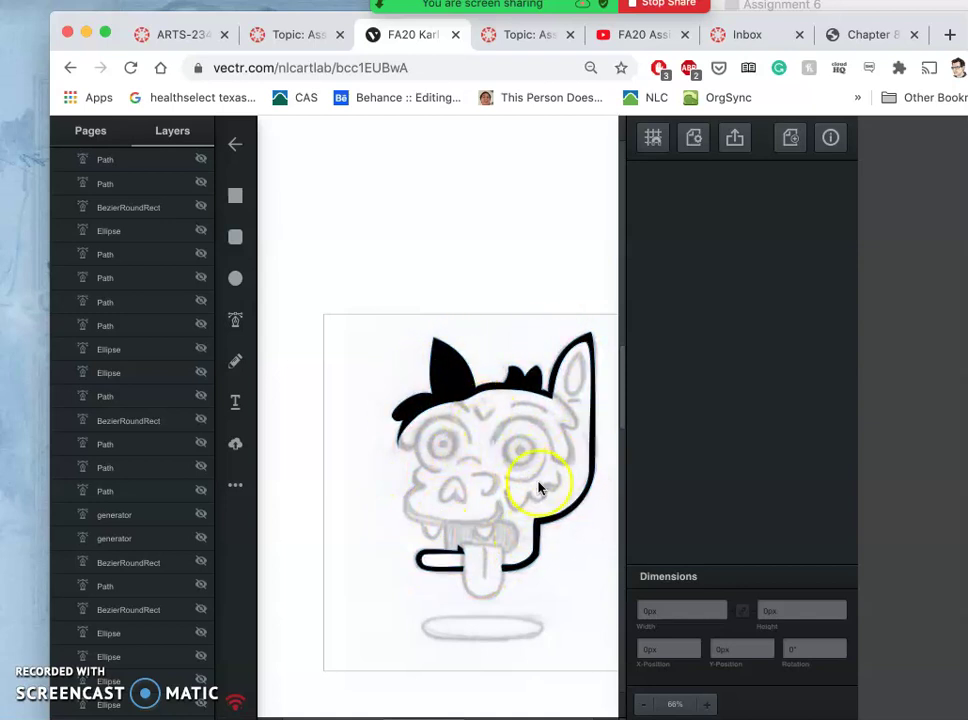
Examine the nodes of the cut black outline around the left eye and along the snout side.
left_click(458, 384)
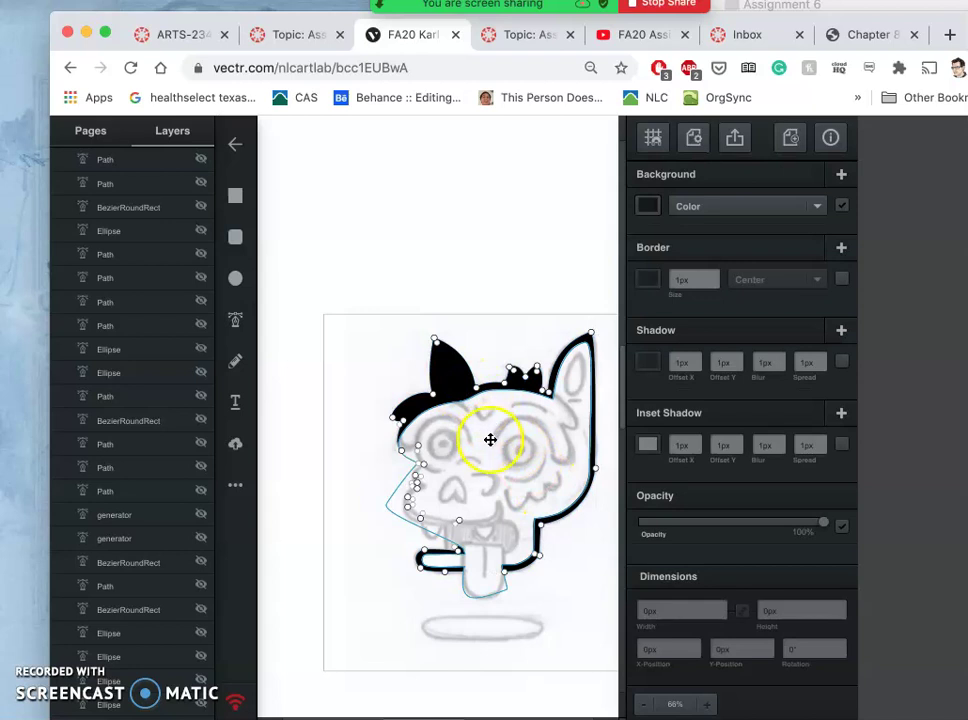
scroll(483, 435, "up", 10)
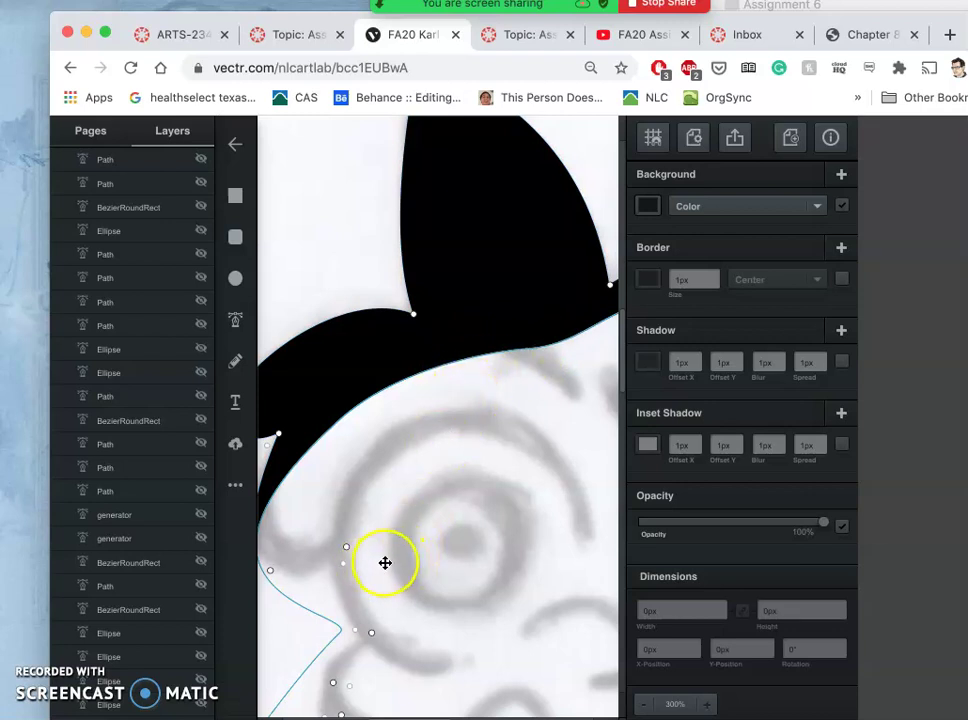
left_click(347, 547)
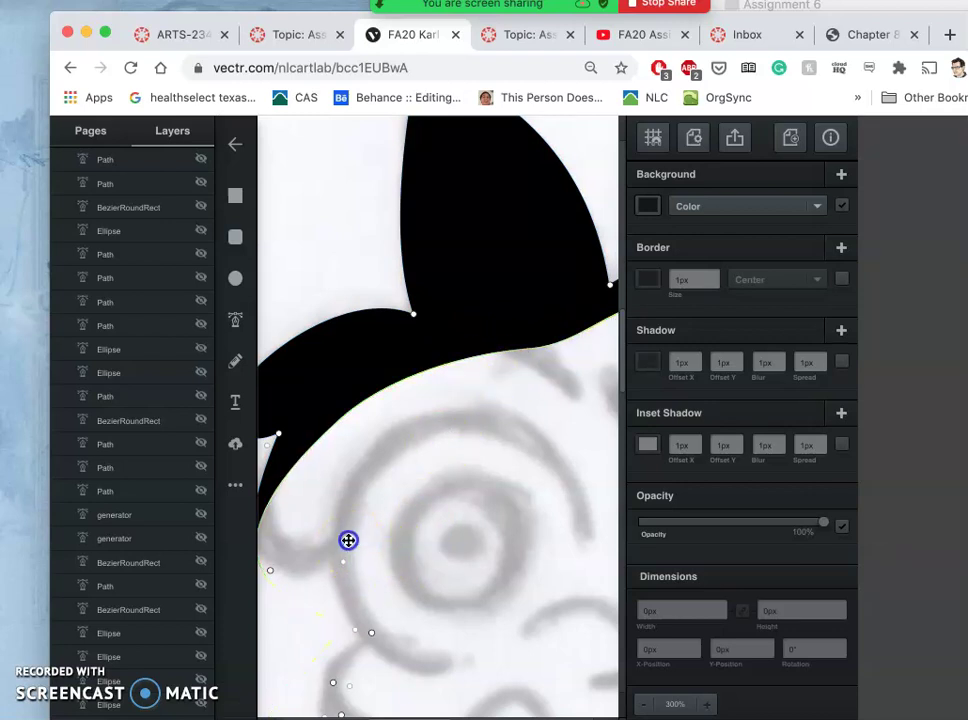
scroll(349, 537, "down", 5)
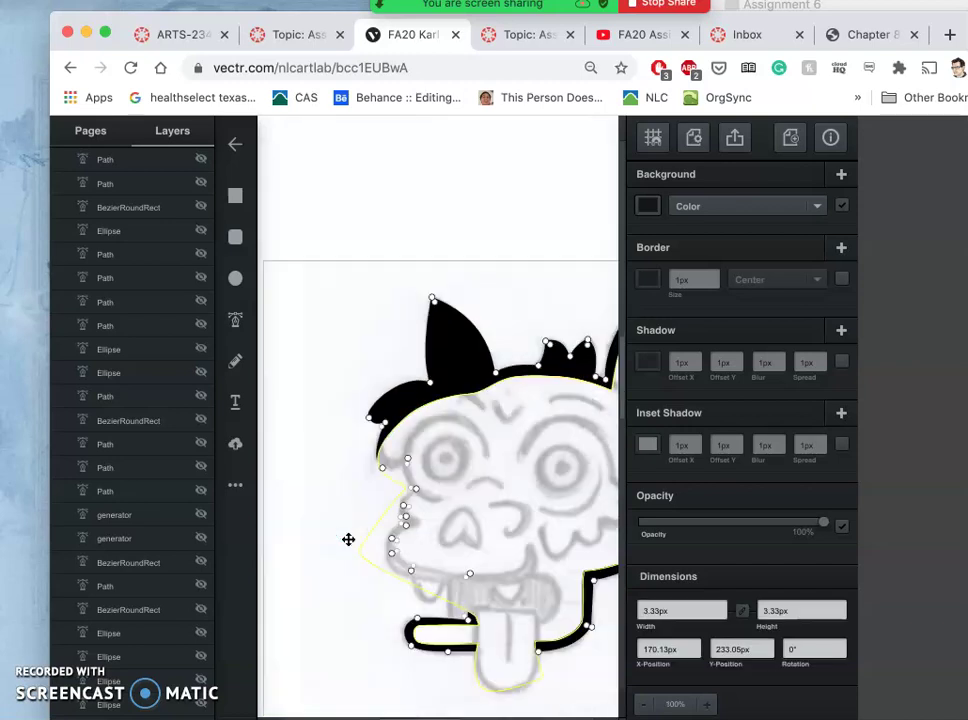
left_click(336, 519)
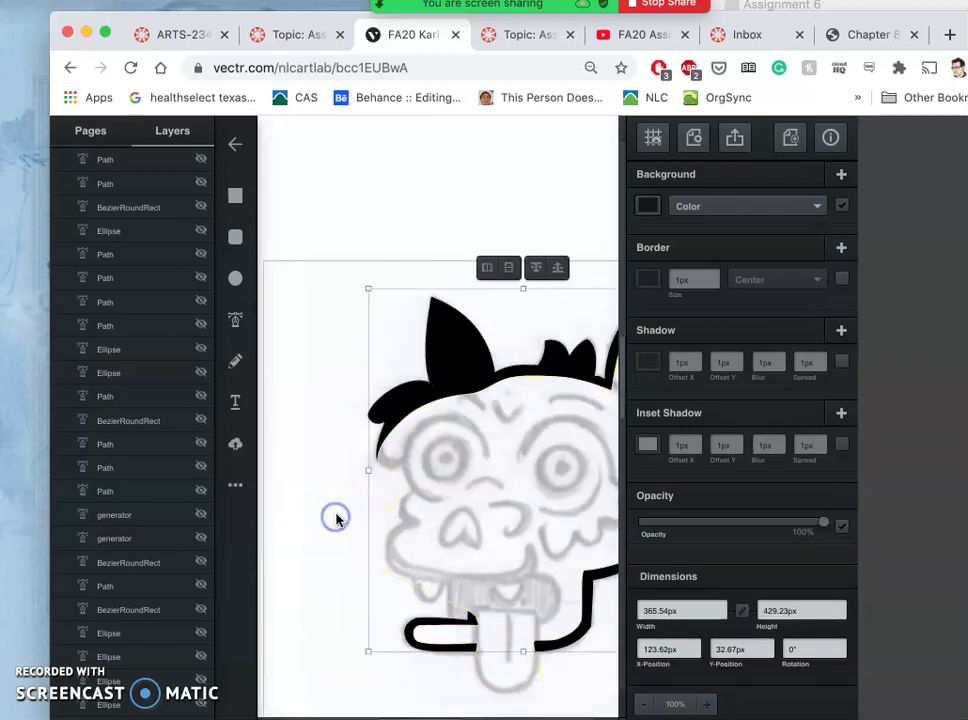
left_click(299, 393)
scroll(335, 470, "right", 2)
scroll(335, 470, "down", 1)
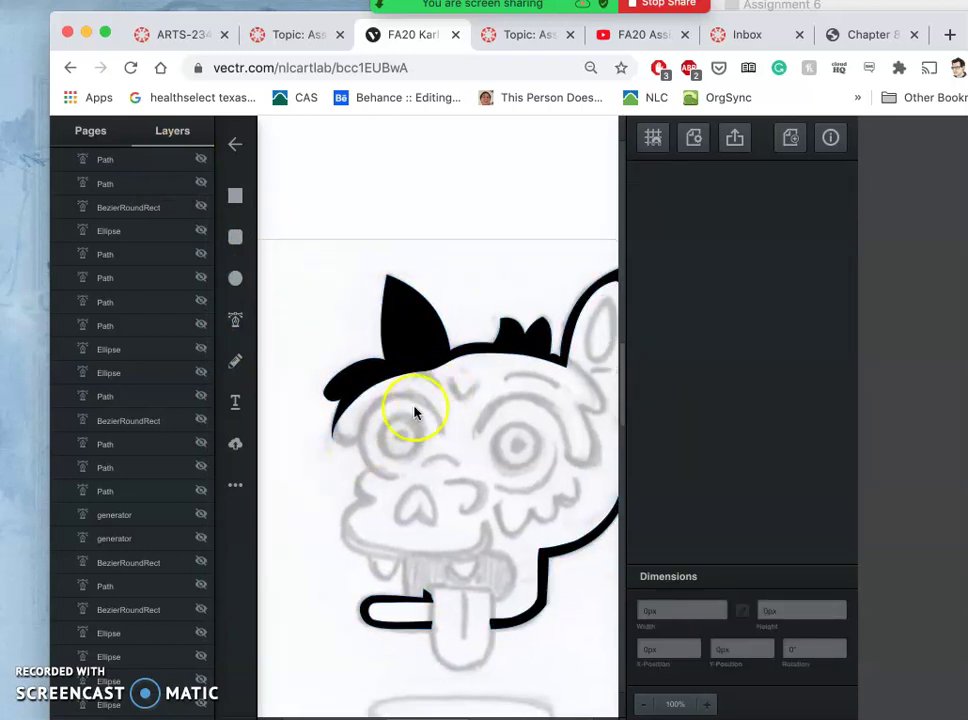
Show the layers of the eye rings, pupils, mouth interior and tongue again.
scroll(178, 617, "down", 3)
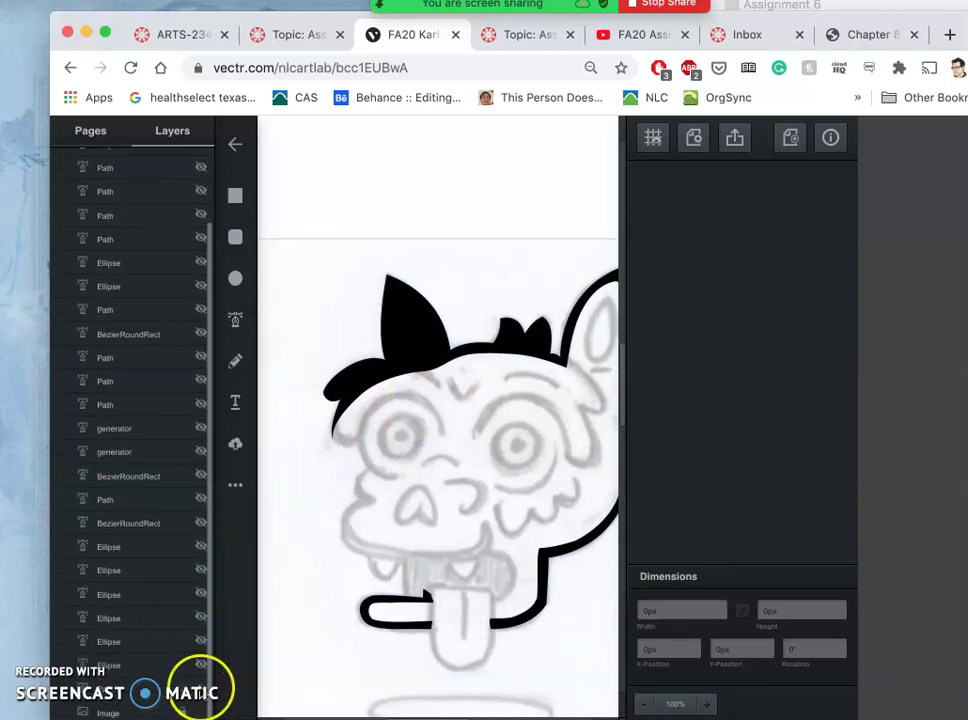
left_click(201, 691)
left_click(201, 691)
left_click(197, 665)
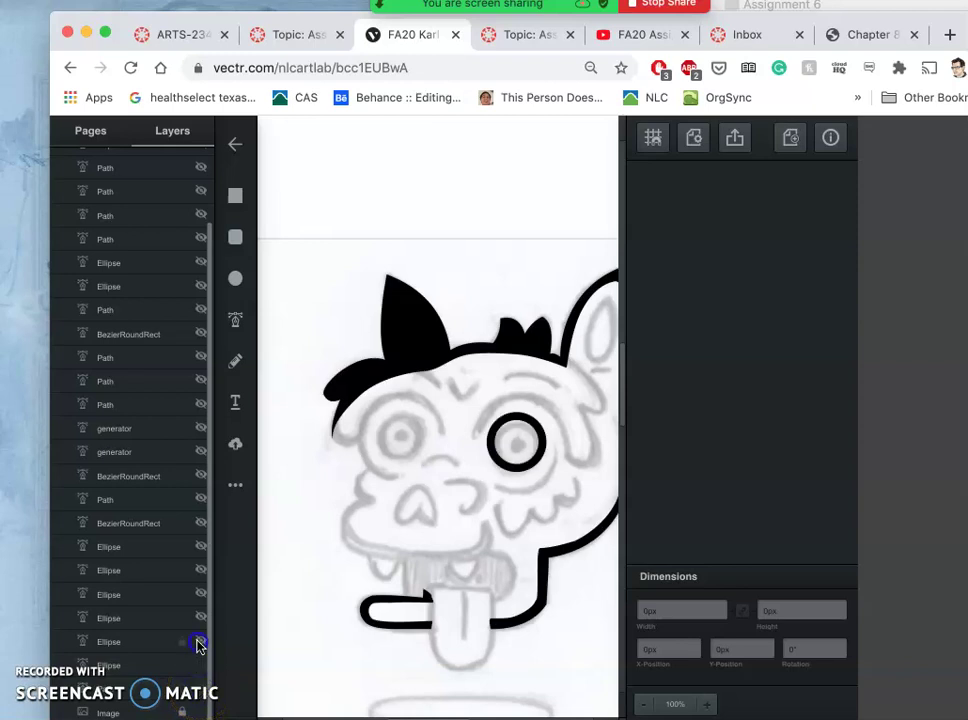
left_click(197, 620)
left_click(199, 594)
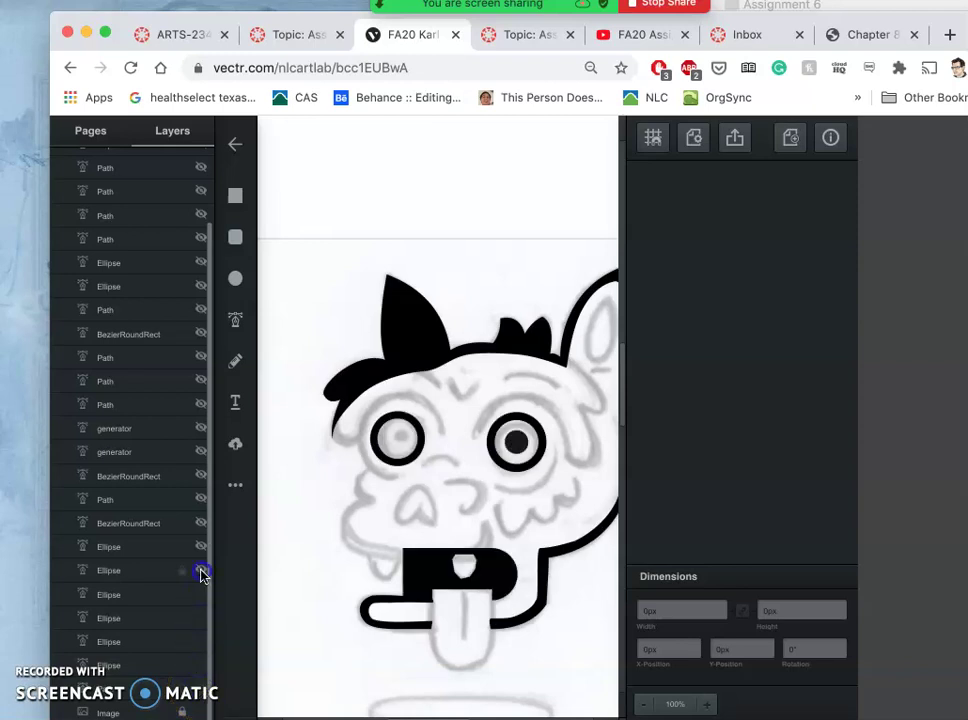
left_click(200, 547)
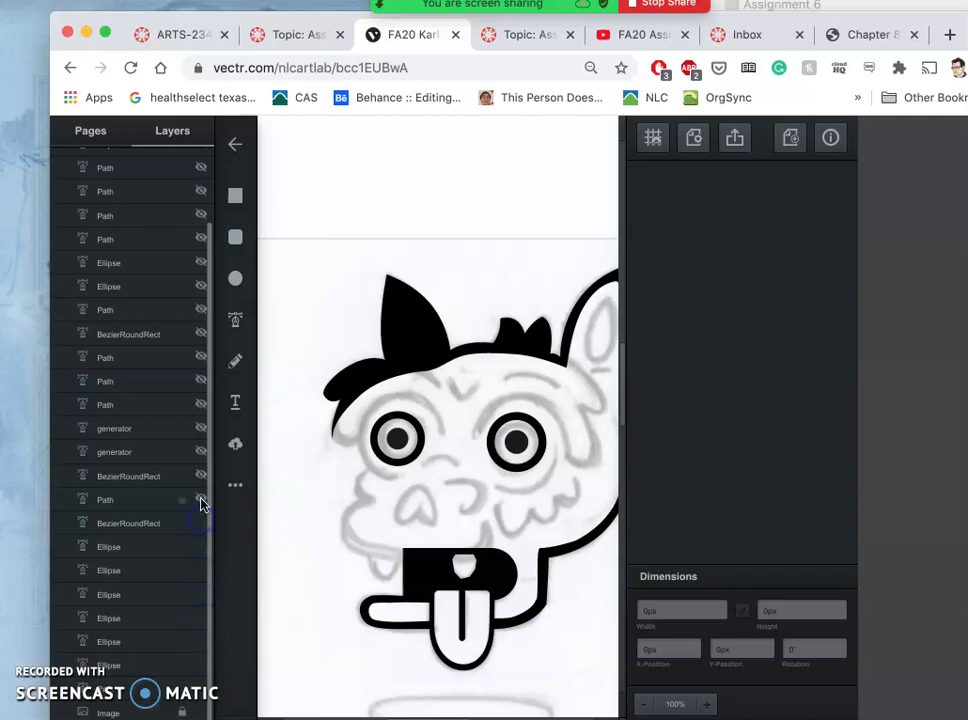
Show the layers of the teeth, inner-ear marks, eye rims, nose, snout and jagged cheek fur again.
left_click(200, 499)
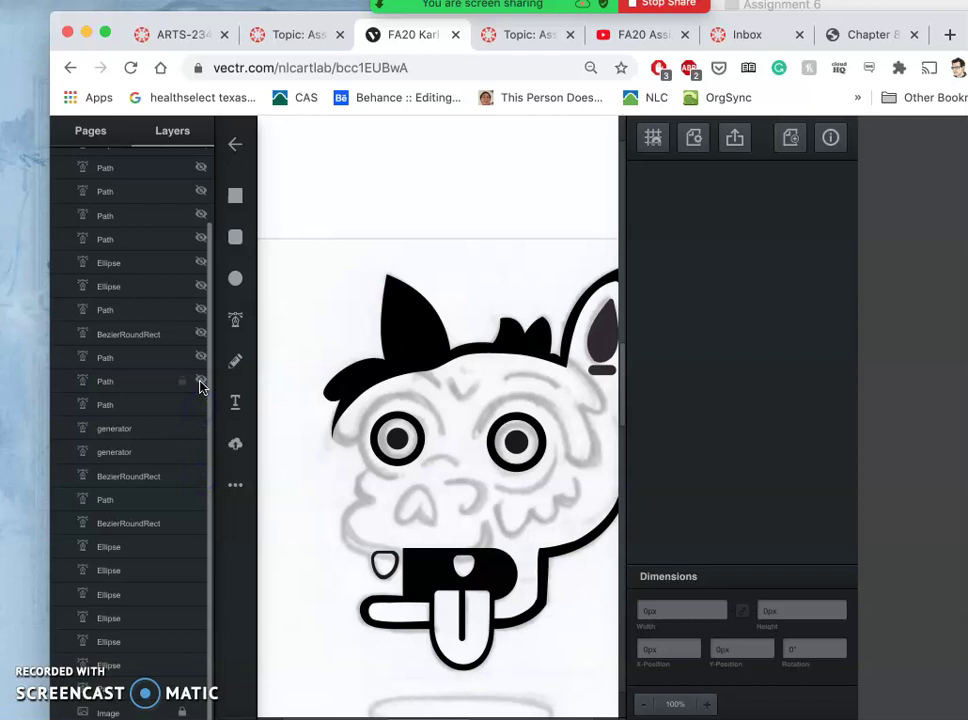
left_click(200, 311)
left_click(200, 287)
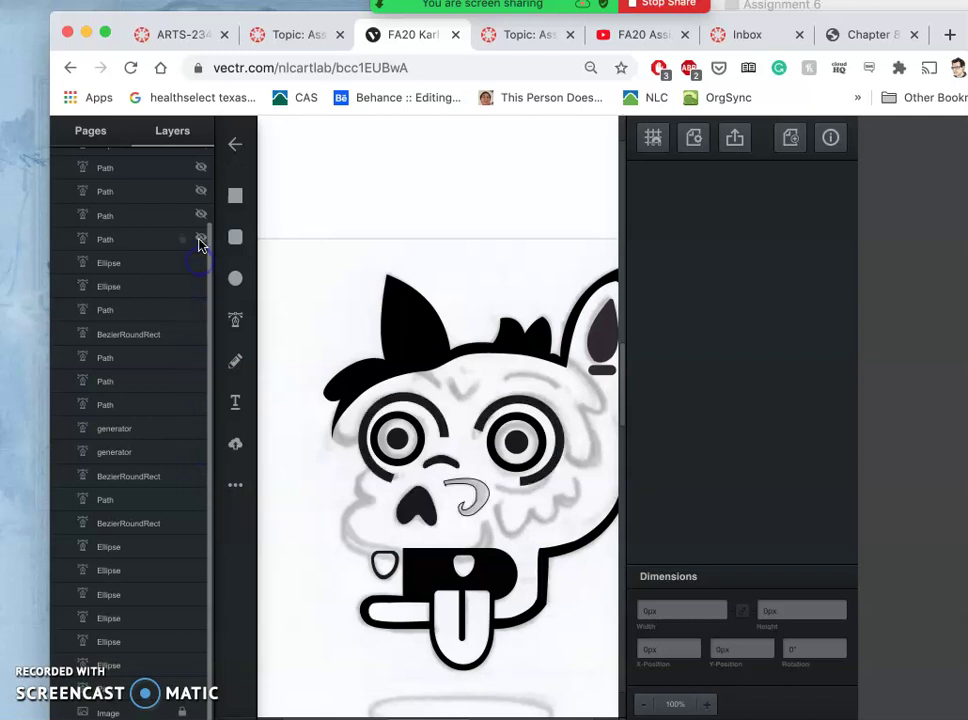
left_click(200, 240)
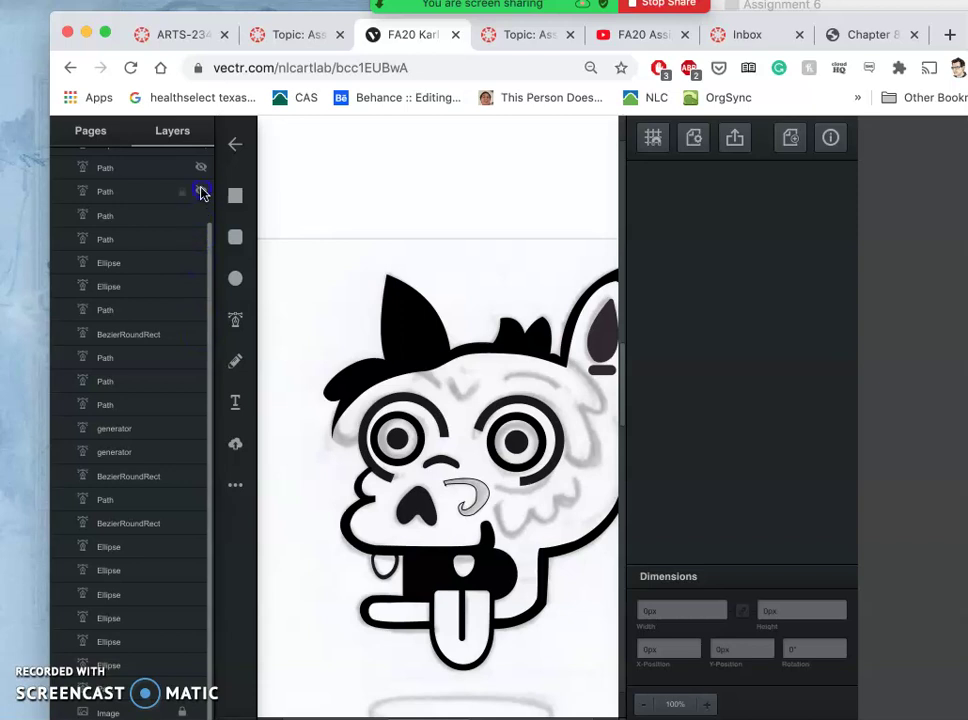
left_click(200, 169)
Show the ground shadow and the remaining detail layers, keeping the two topmost Path layers hidden.
left_click(211, 238)
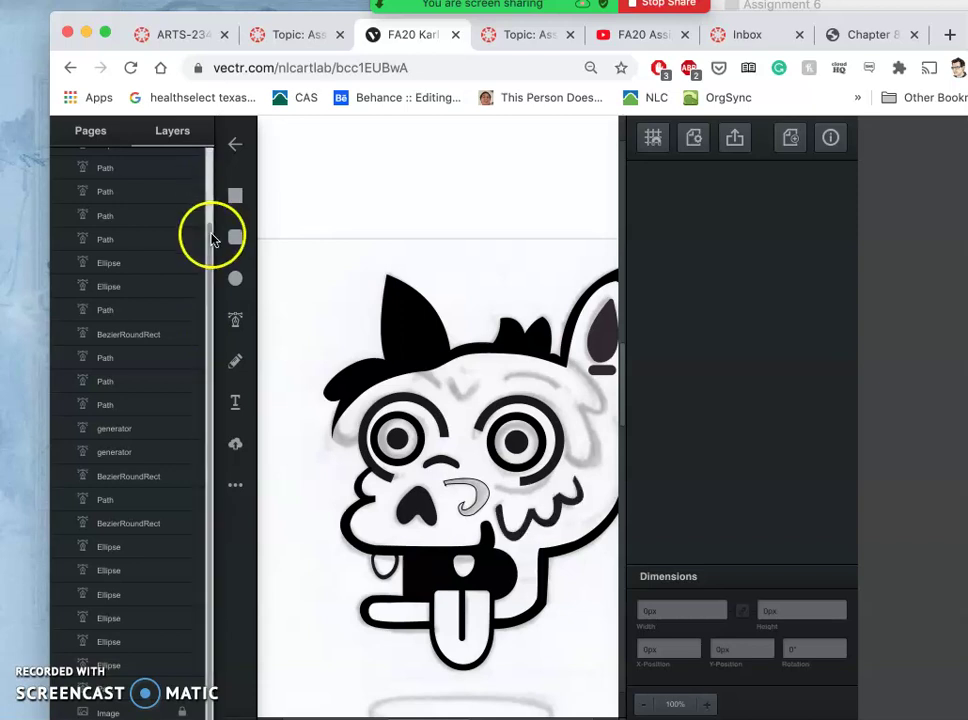
left_click_drag(211, 238, 203, 130)
left_click(201, 229)
left_click(199, 208)
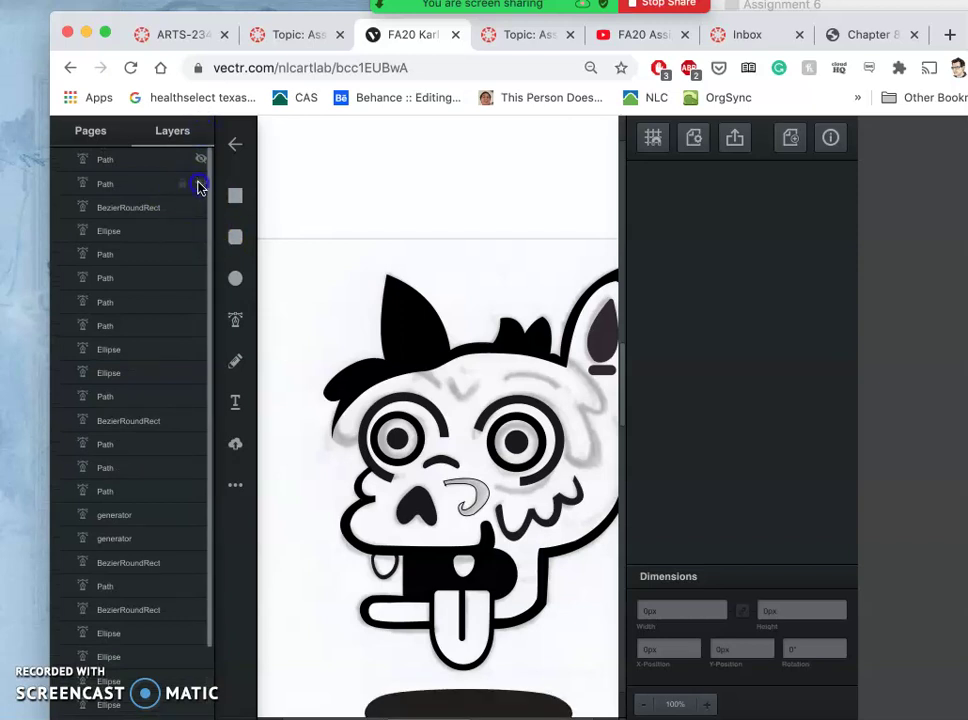
left_click(201, 162)
left_click(201, 162)
left_click(200, 163)
left_click(200, 163)
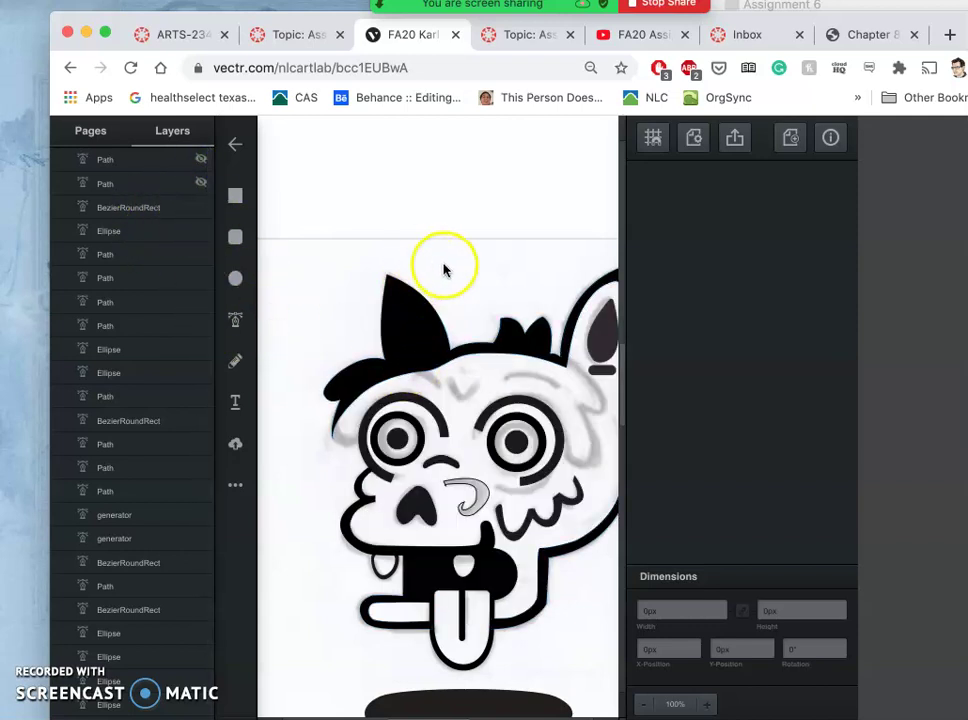
Examine the whole creature and the untraced grey fur curl beside the left eye.
scroll(451, 277, "down", 3)
scroll(451, 277, "right", 3)
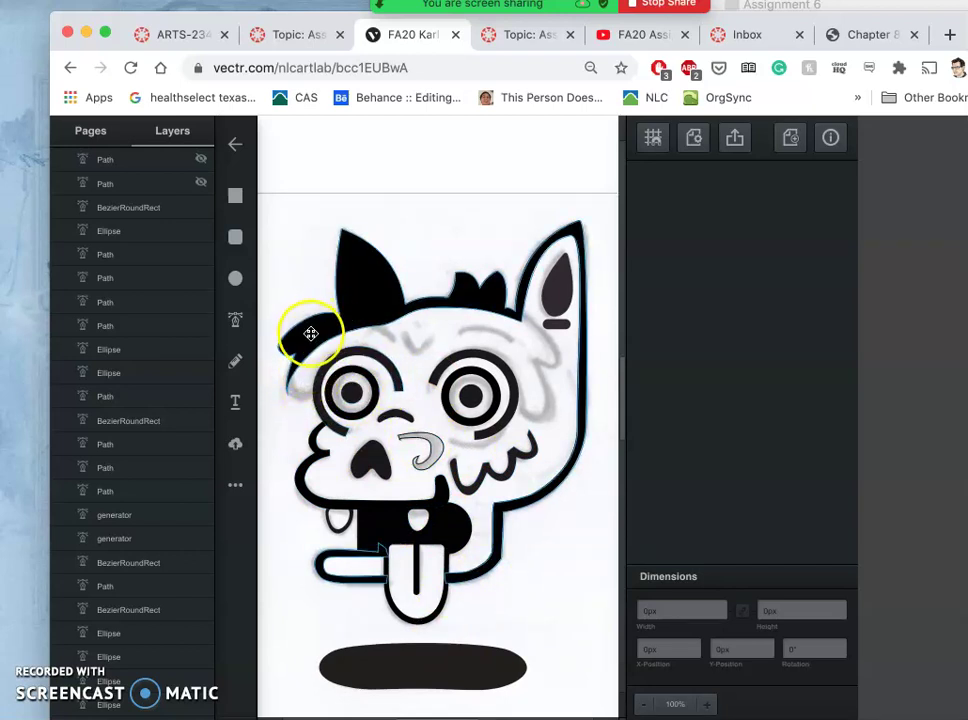
scroll(312, 360, "up", 5)
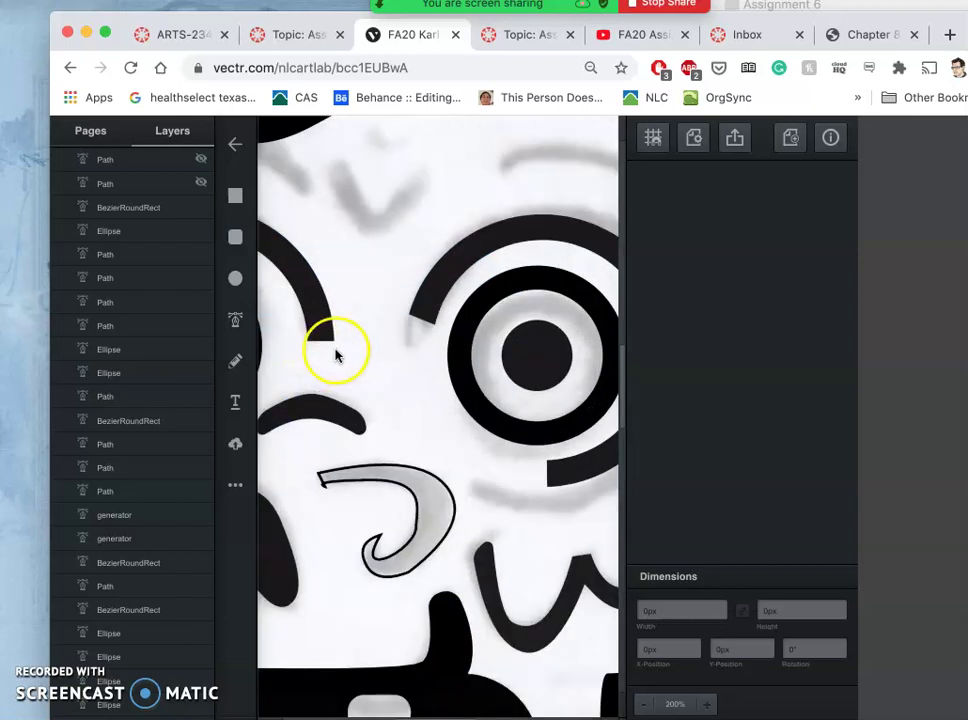
left_click_drag(351, 315, 622, 505)
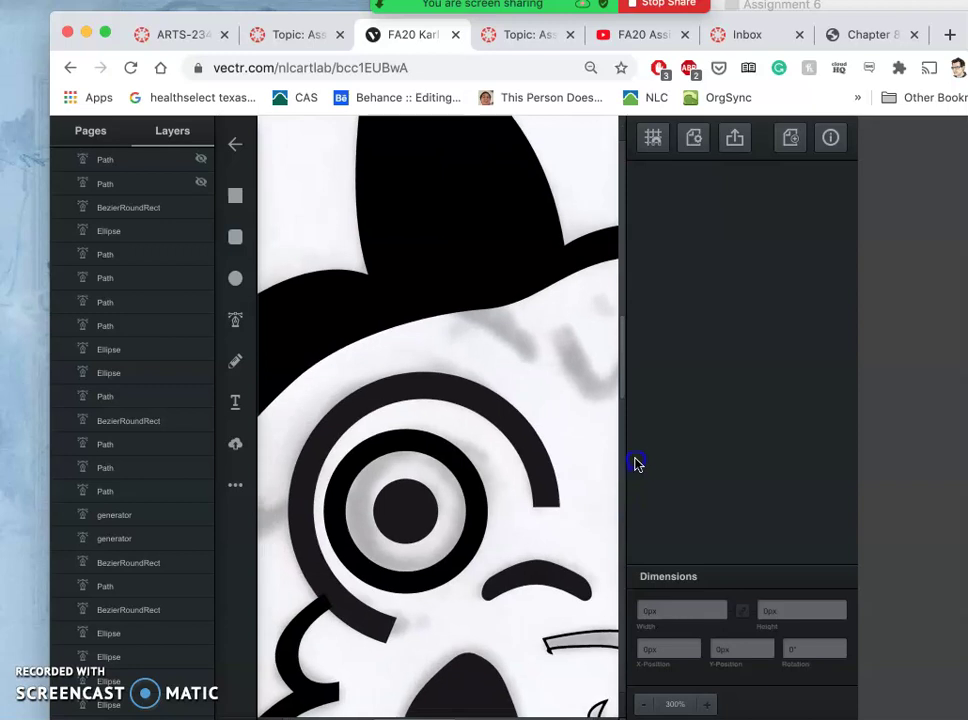
left_click_drag(460, 367, 505, 297)
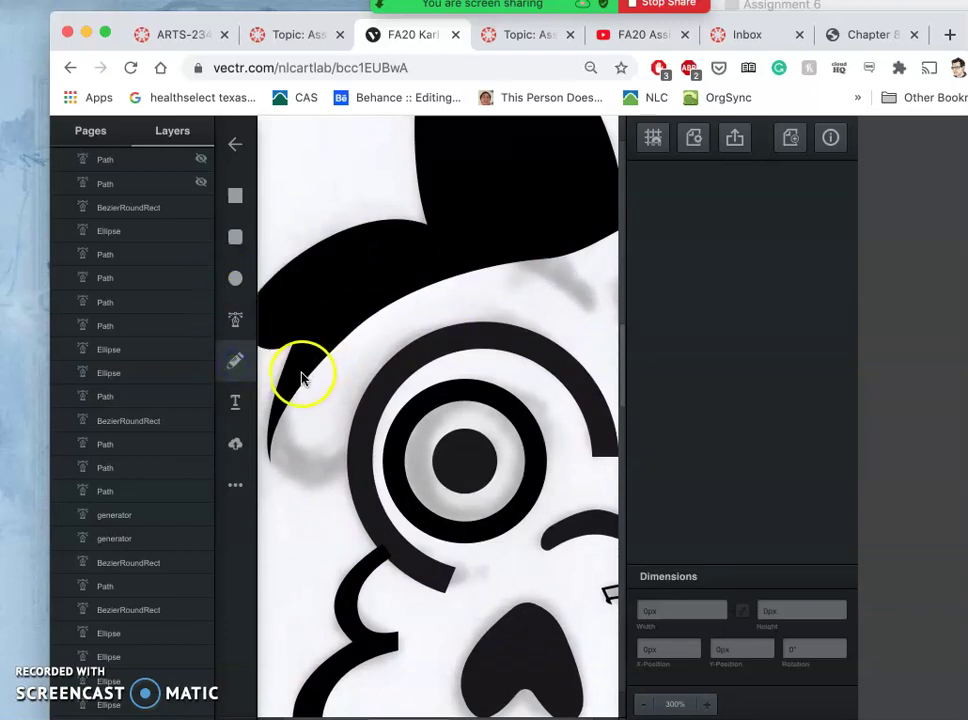
left_click(237, 362)
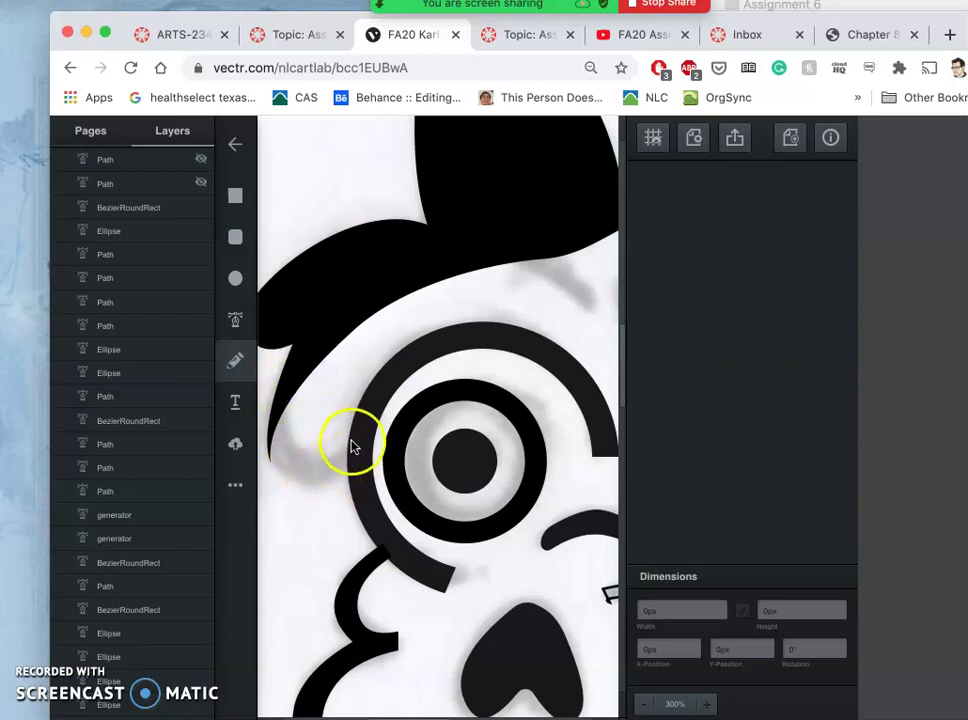
left_click(285, 388)
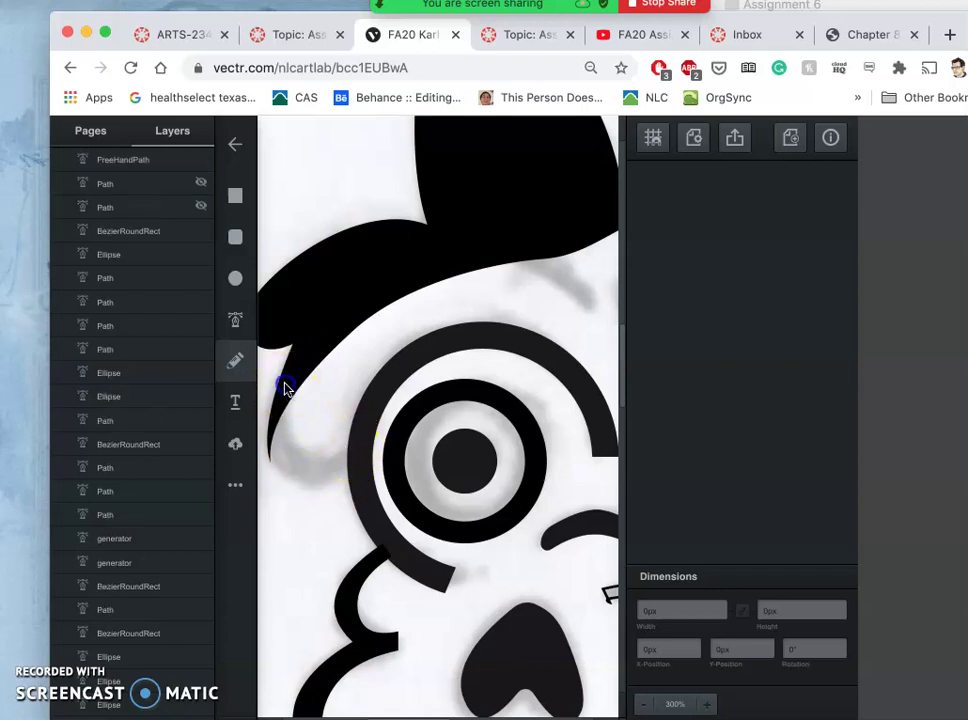
left_click(296, 387)
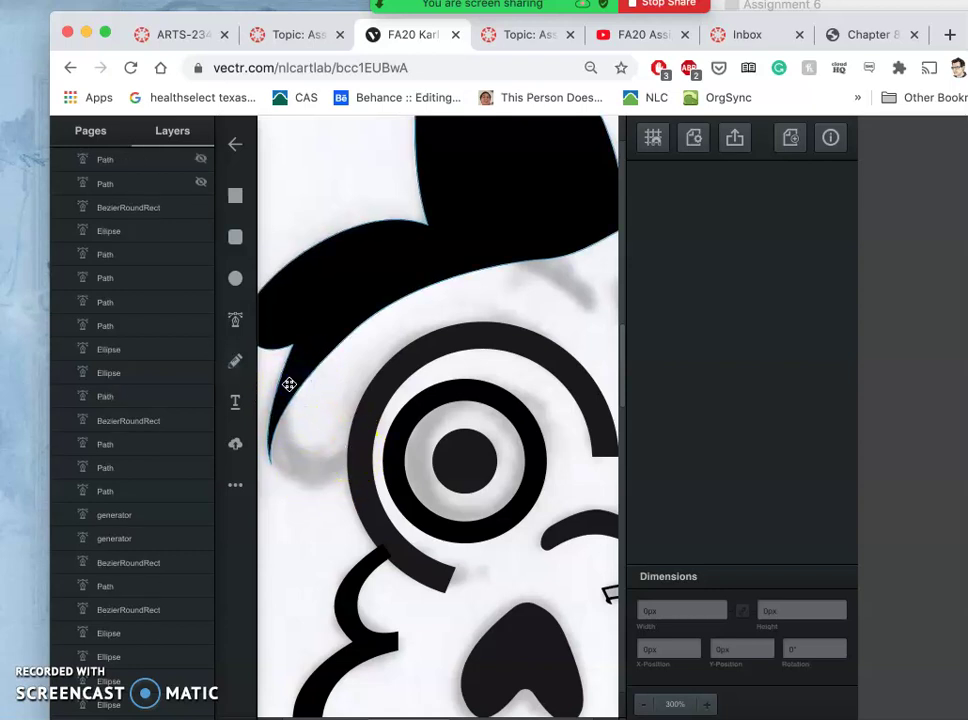
Trace the grey fur curl between the black head outline and the left eye rim as a freehand shape, about 36 × 42 px.
left_click(235, 363)
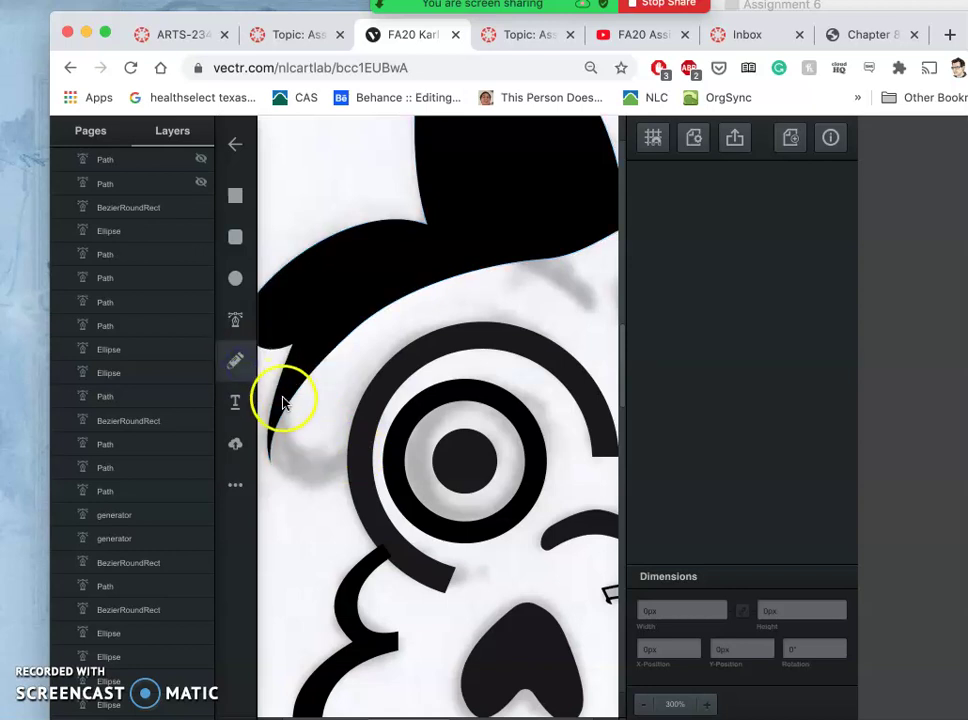
left_click(295, 393)
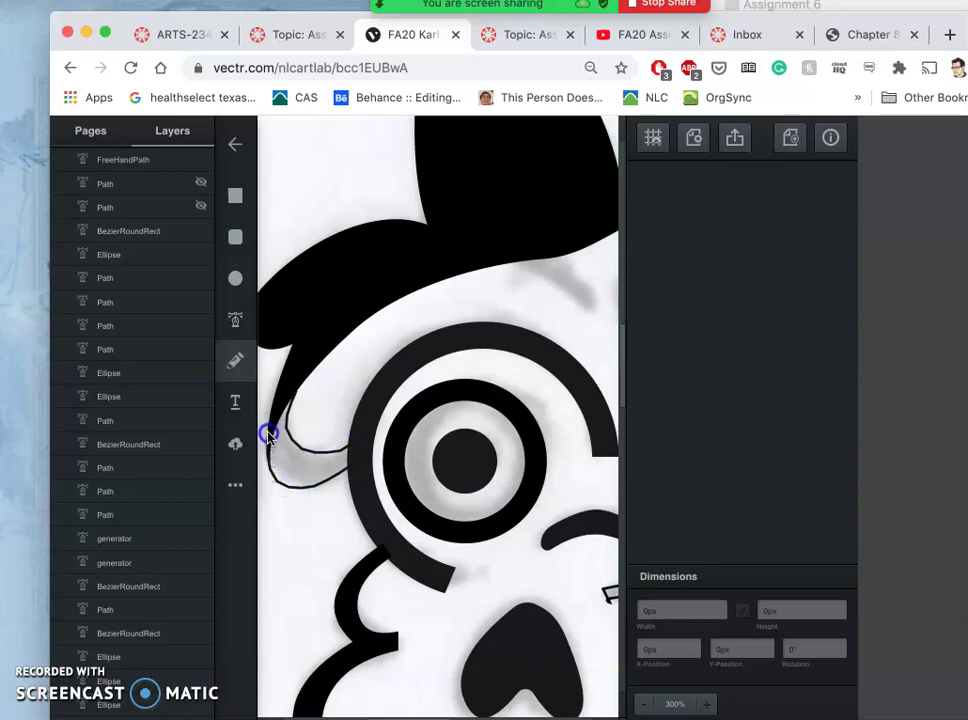
left_click(290, 383)
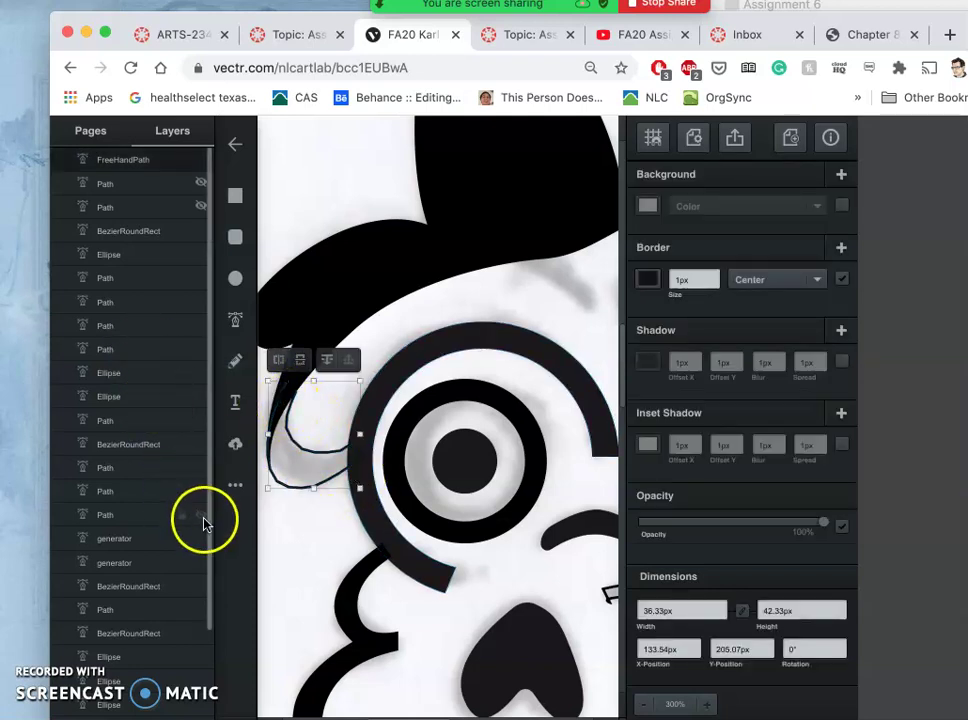
Hide the layer of the black head shape so the traced fur curl lies clear over the sketch.
left_click_drag(207, 525, 210, 676)
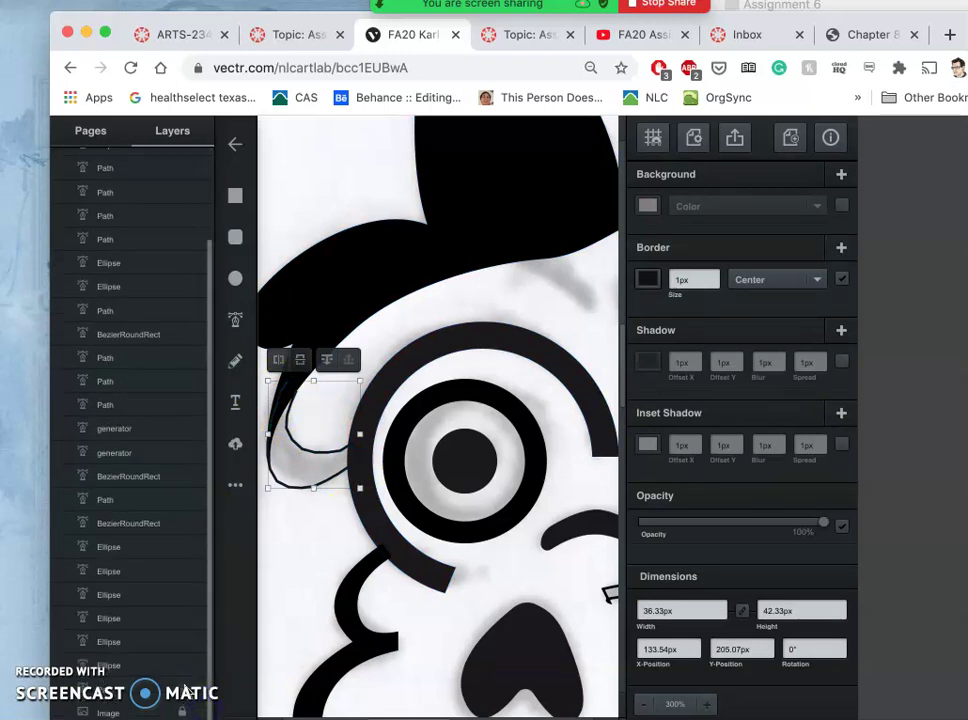
left_click(201, 693)
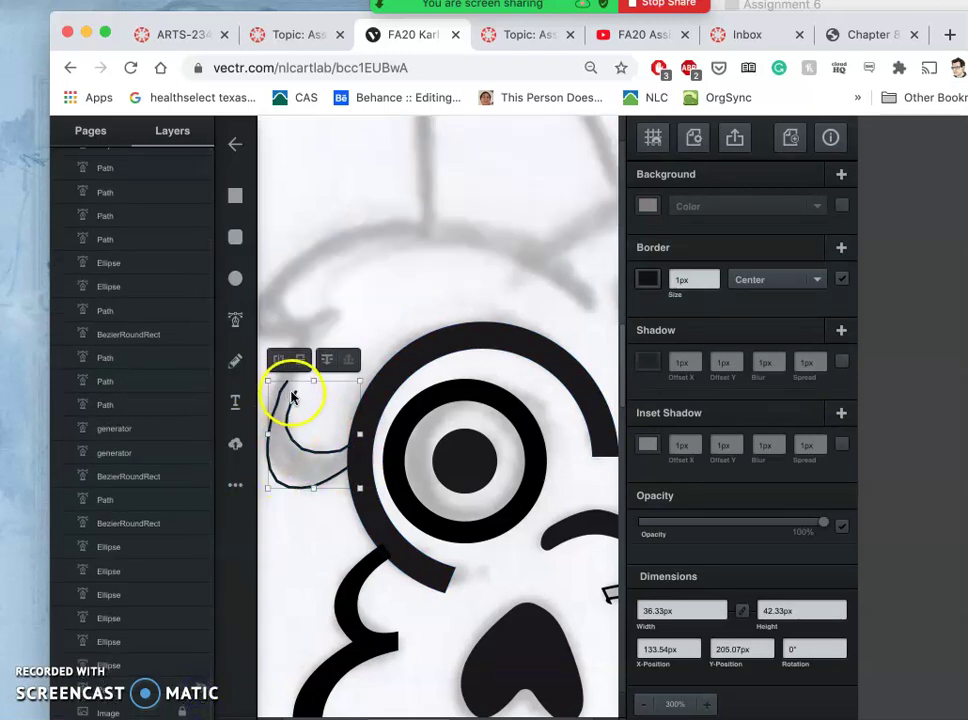
left_click_drag(305, 400, 292, 400)
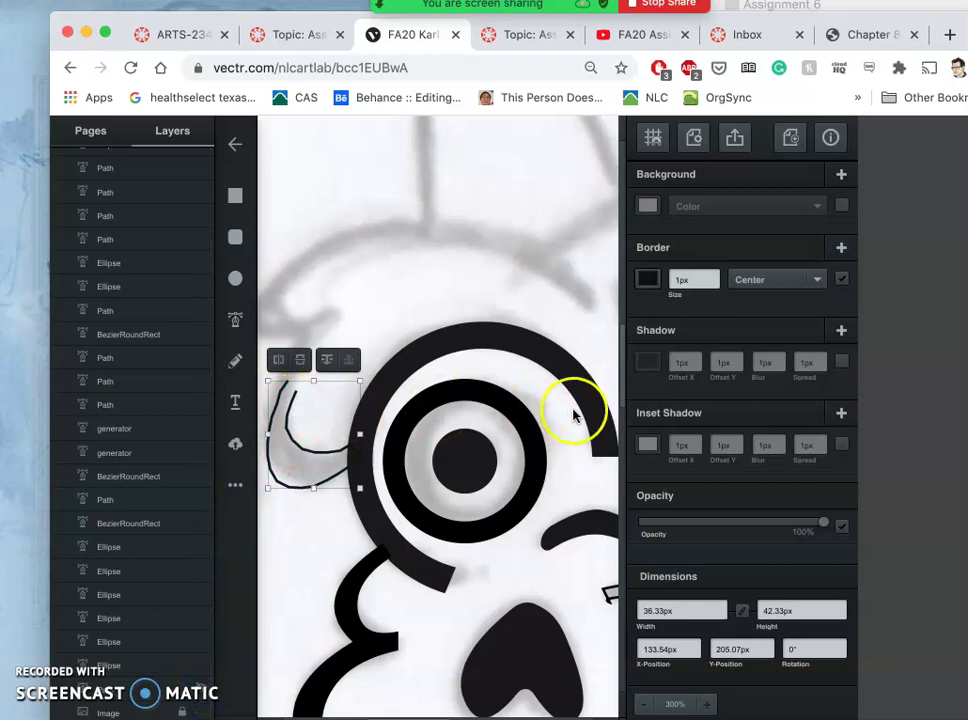
Turn off the fur curl's border and give it a solid black #000000 background.
left_click(839, 280)
left_click(836, 207)
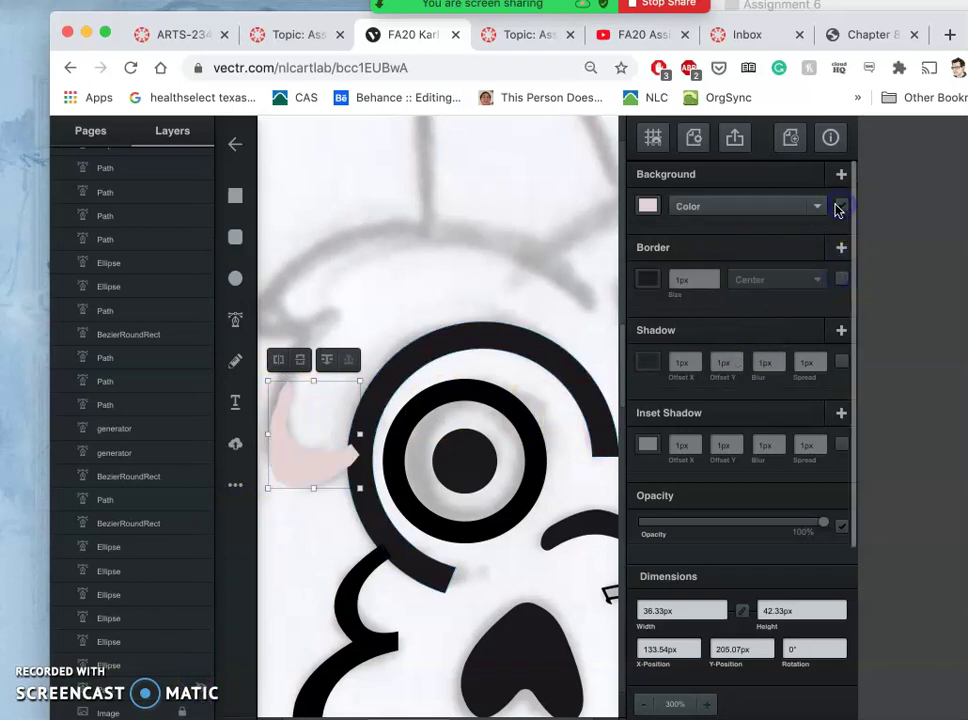
left_click(647, 207)
left_click_drag(471, 264, 432, 298)
left_click(285, 387)
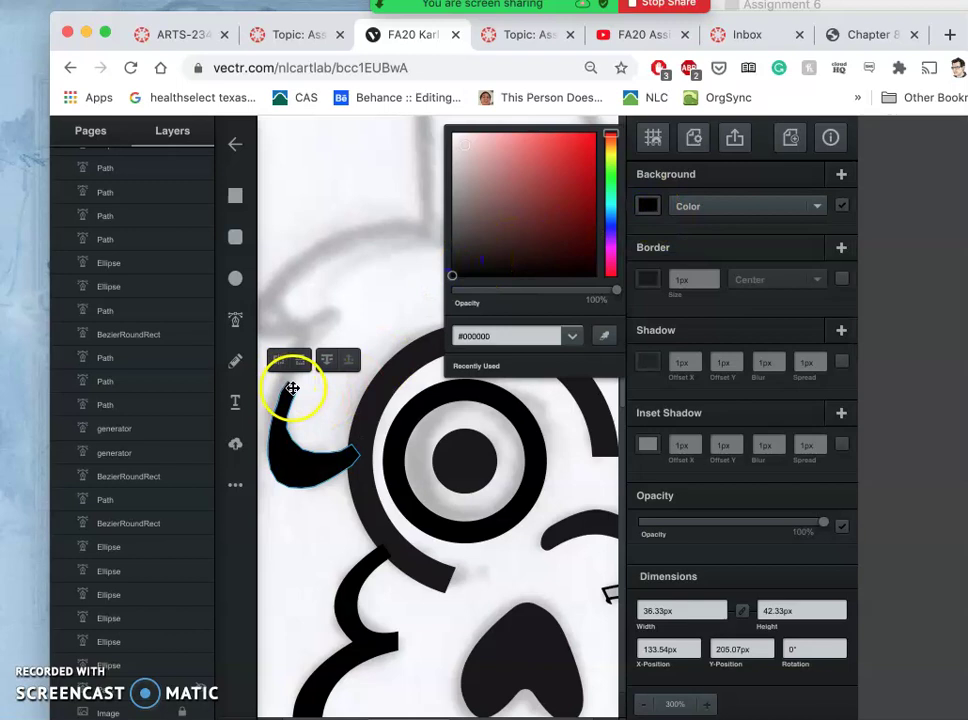
Smooth the fur curl's outline nodes and show the black head shape's layer again.
left_click(305, 480)
double_click(303, 478)
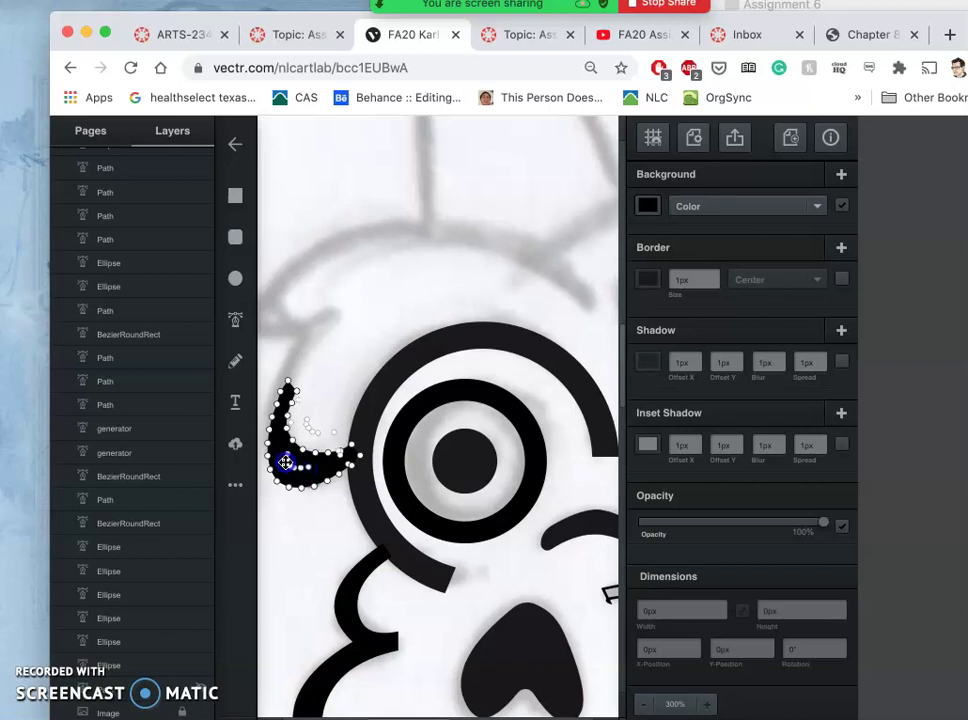
left_click(307, 516)
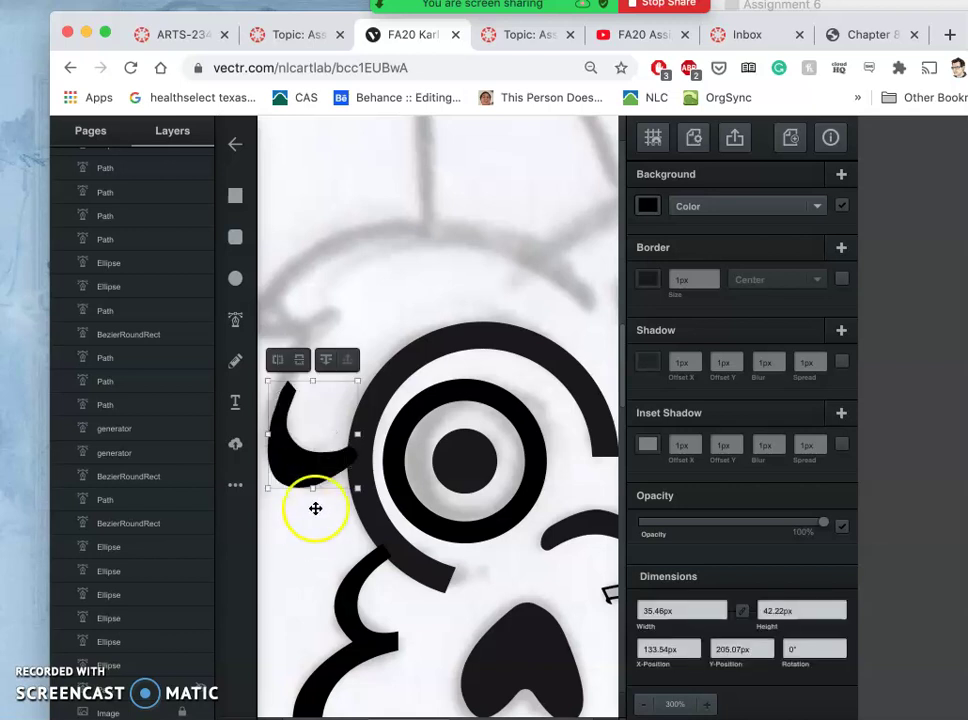
left_click(200, 690)
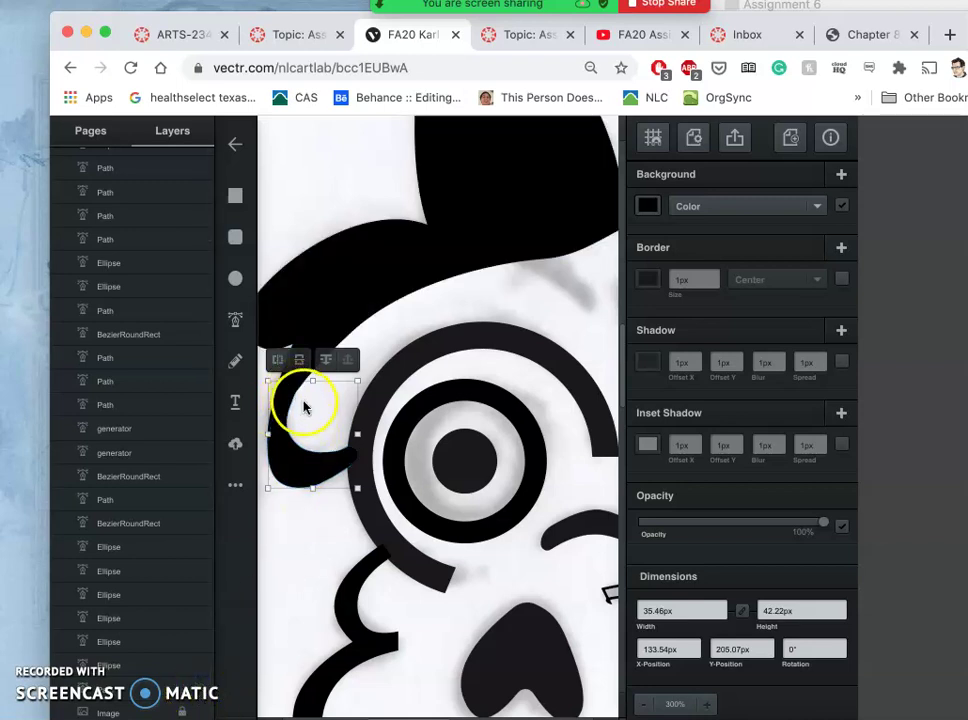
Move the fur curl's upper inner node up along the head shape's inner edge so the two black shapes blend smoothly.
double_click(284, 456)
scroll(284, 456, "up", 3)
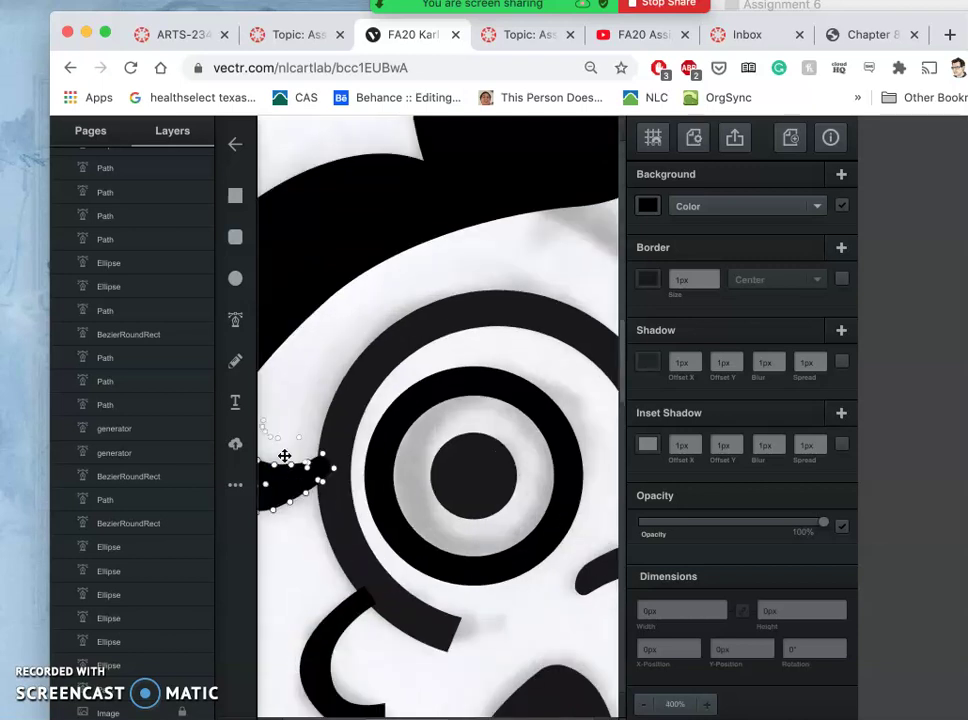
left_click(316, 376)
left_click_drag(316, 376, 580, 397)
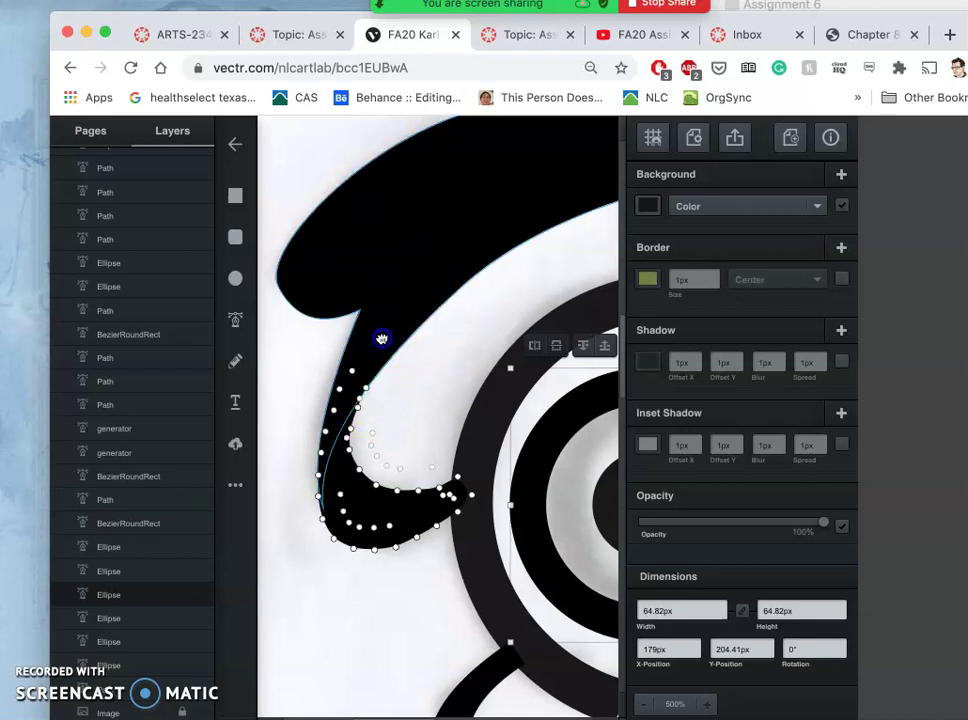
left_click(381, 339)
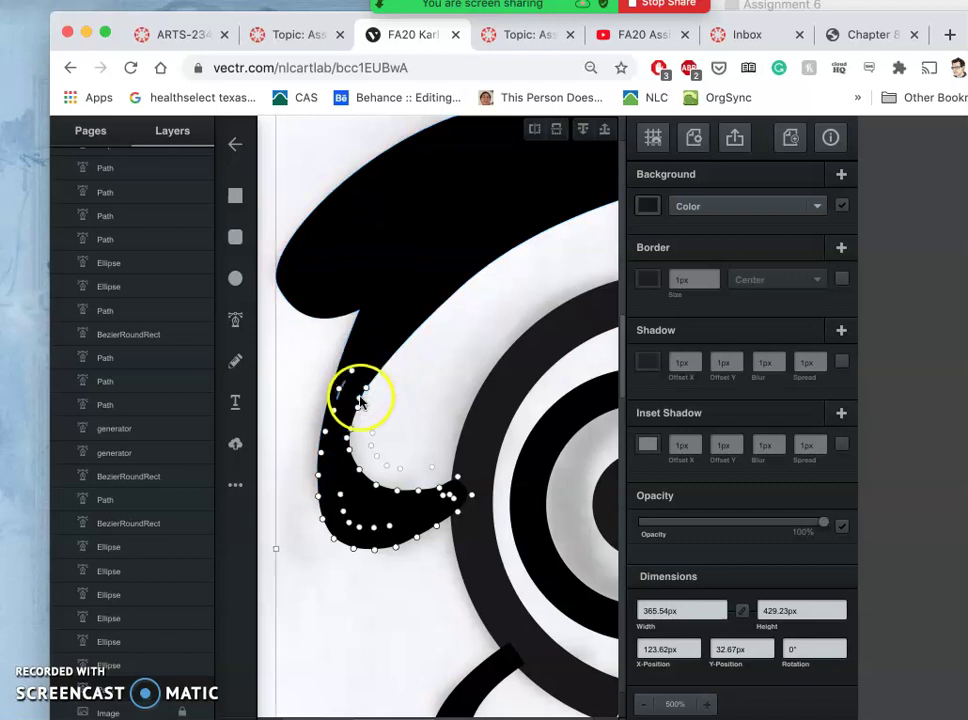
scroll(366, 403, "up", 2)
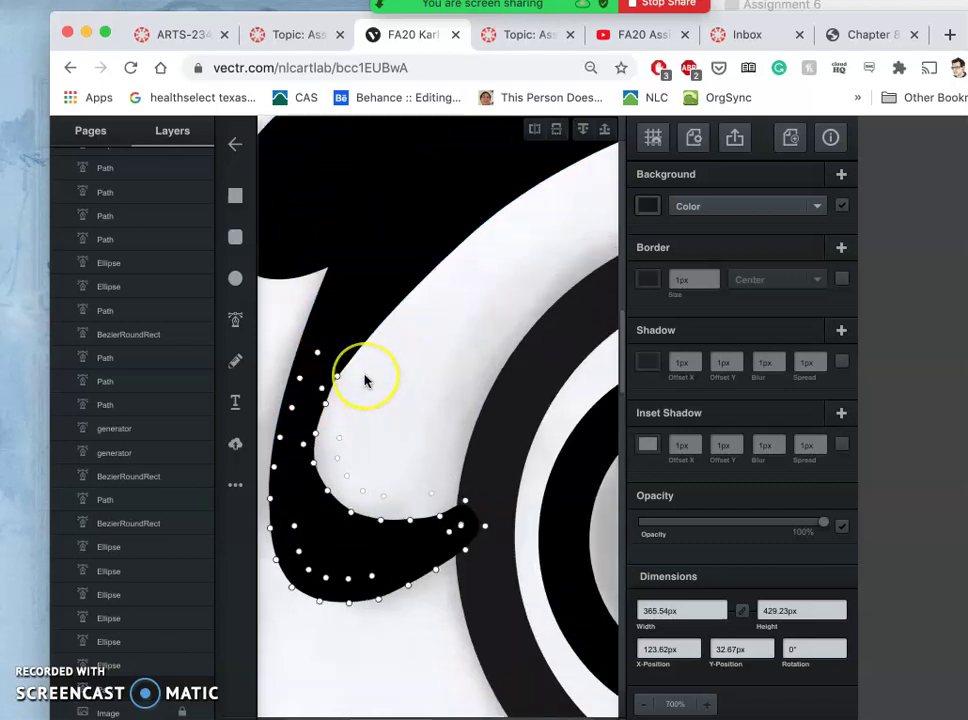
scroll(366, 381, "up", 3)
left_click_drag(360, 375, 550, 362)
left_click(550, 362)
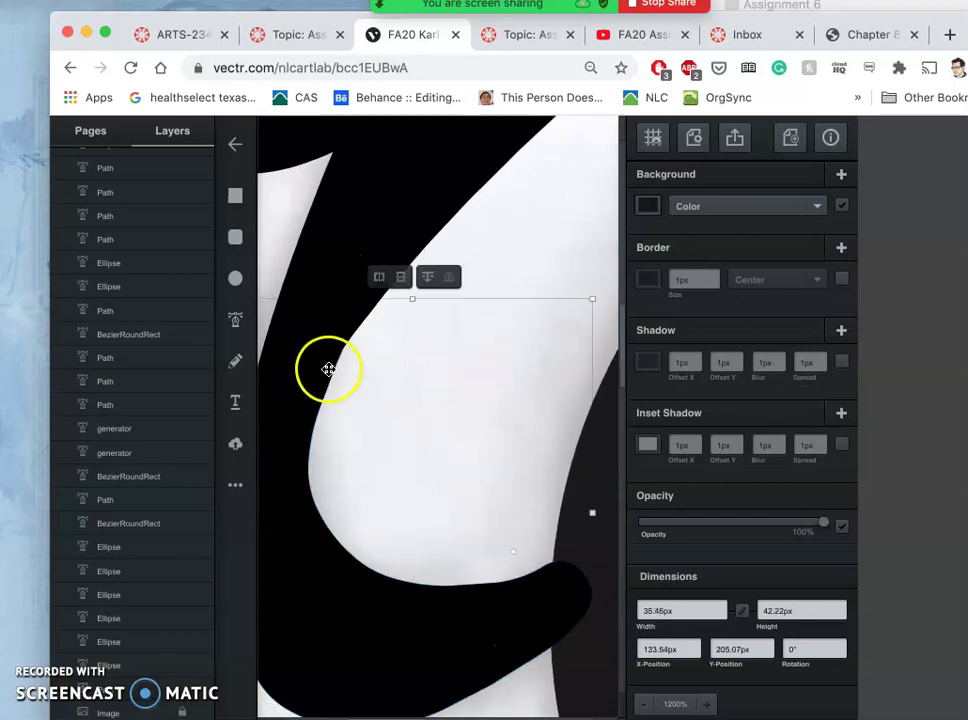
double_click(300, 400)
left_click(347, 342)
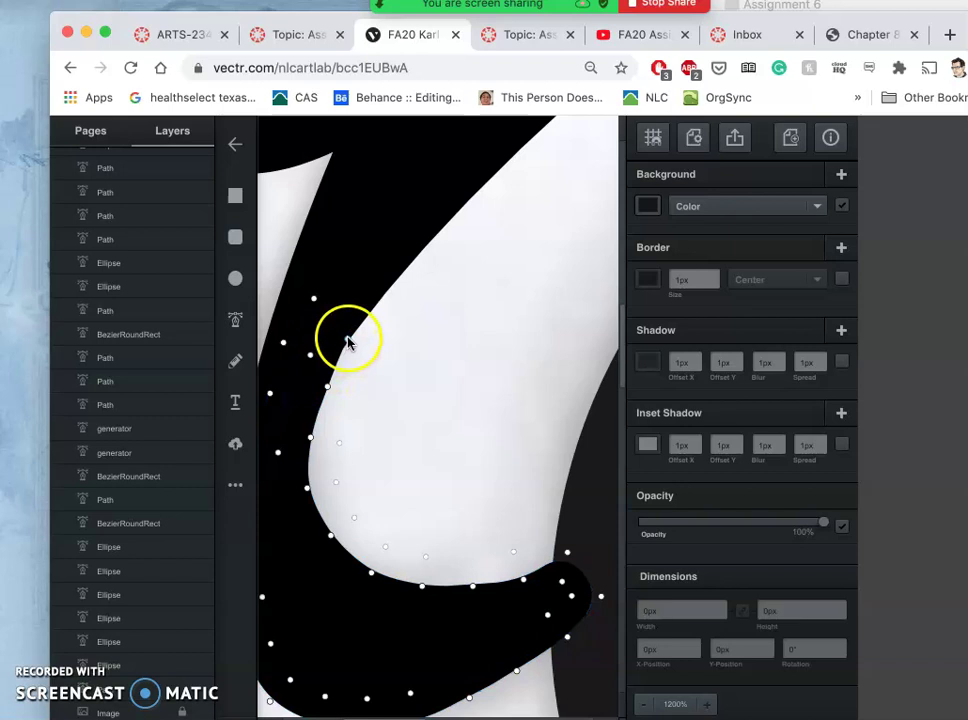
left_click_drag(355, 321, 377, 301)
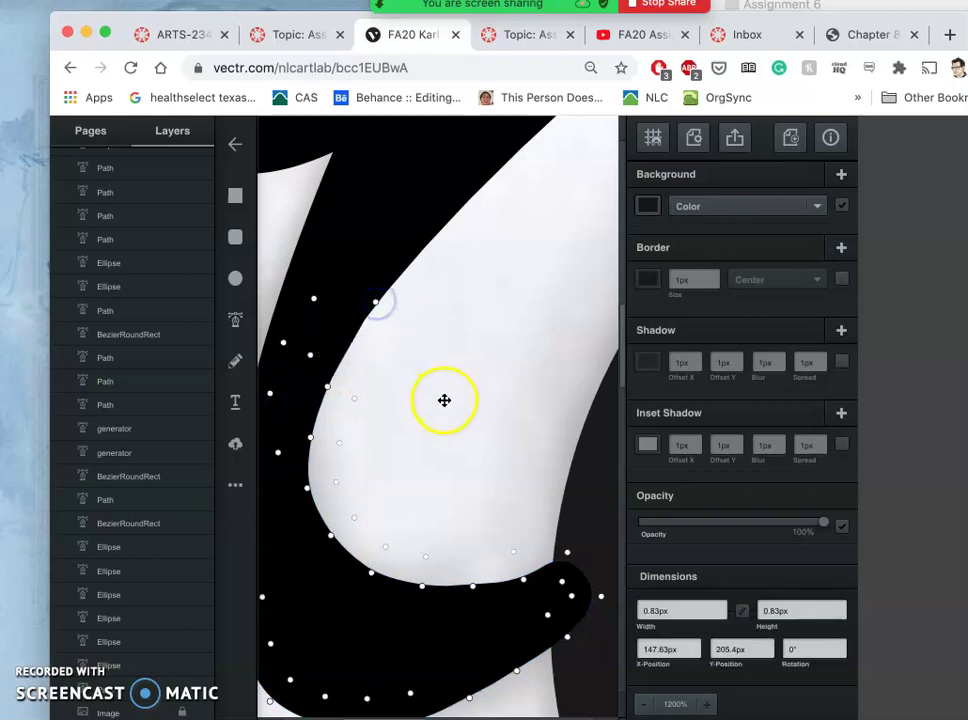
Move the node at the fur curl's tip slightly outward so the tip reaches further into the left eye rim.
left_click_drag(568, 558, 581, 539)
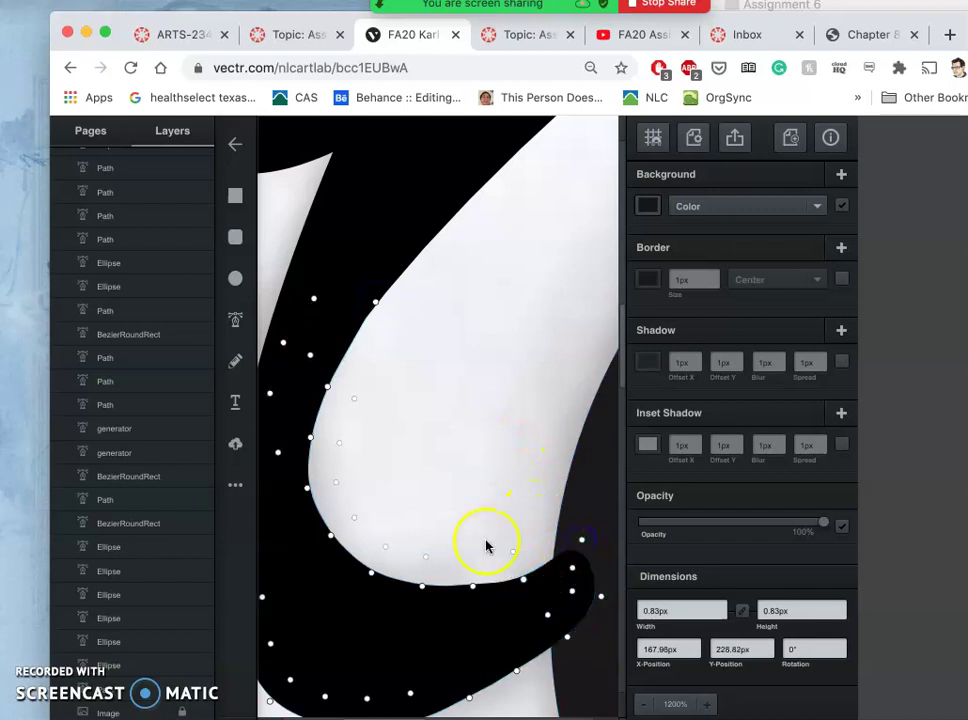
scroll(470, 471, "down", 5)
scroll(469, 471, "down", 5)
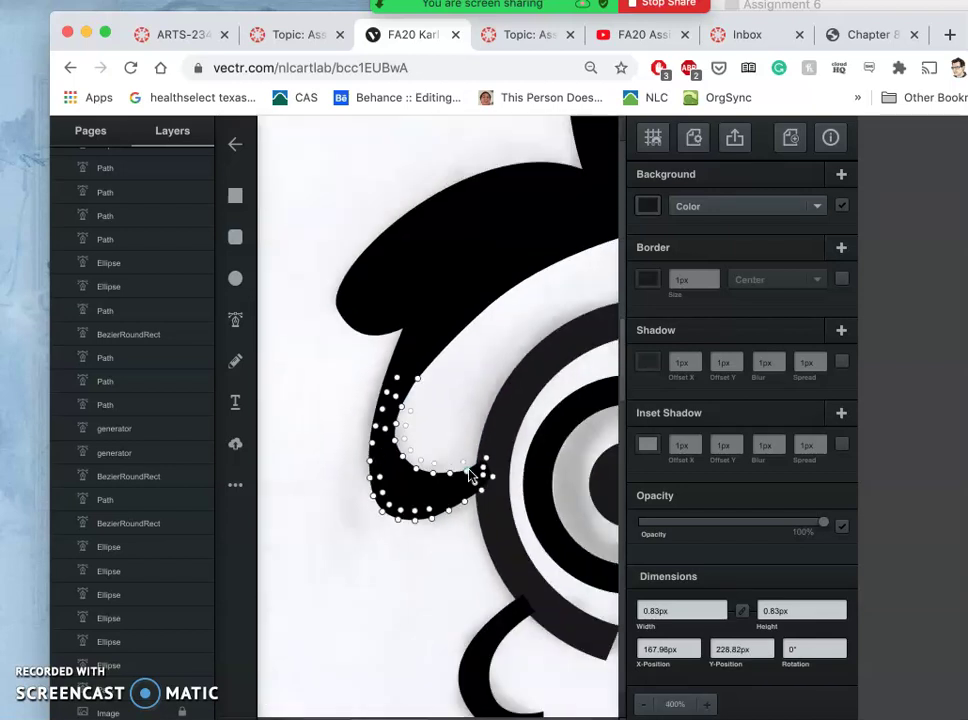
left_click(338, 486)
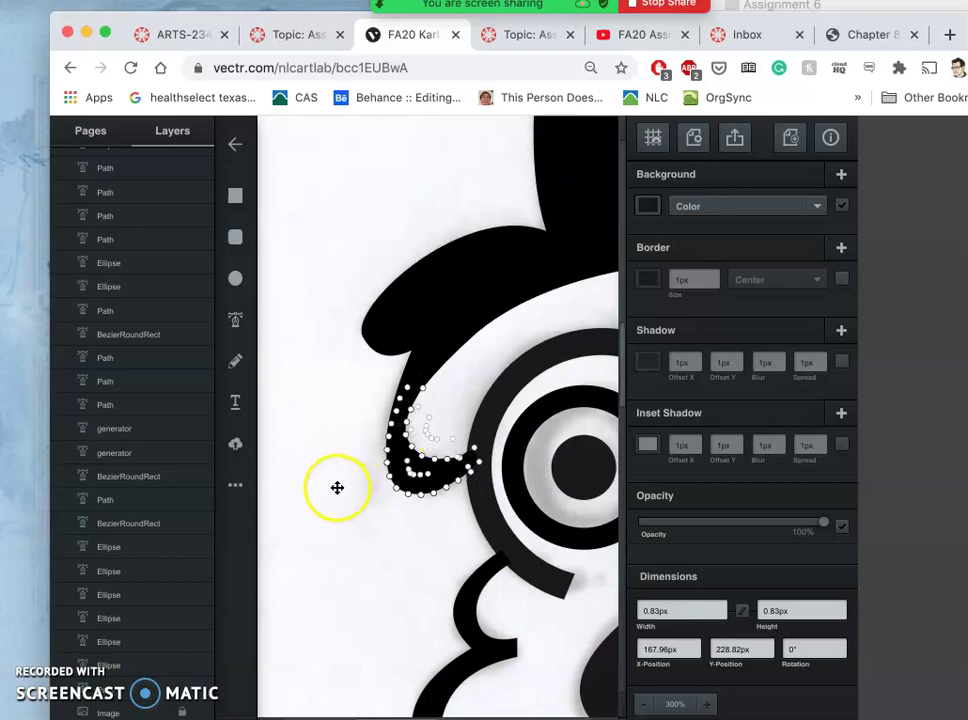